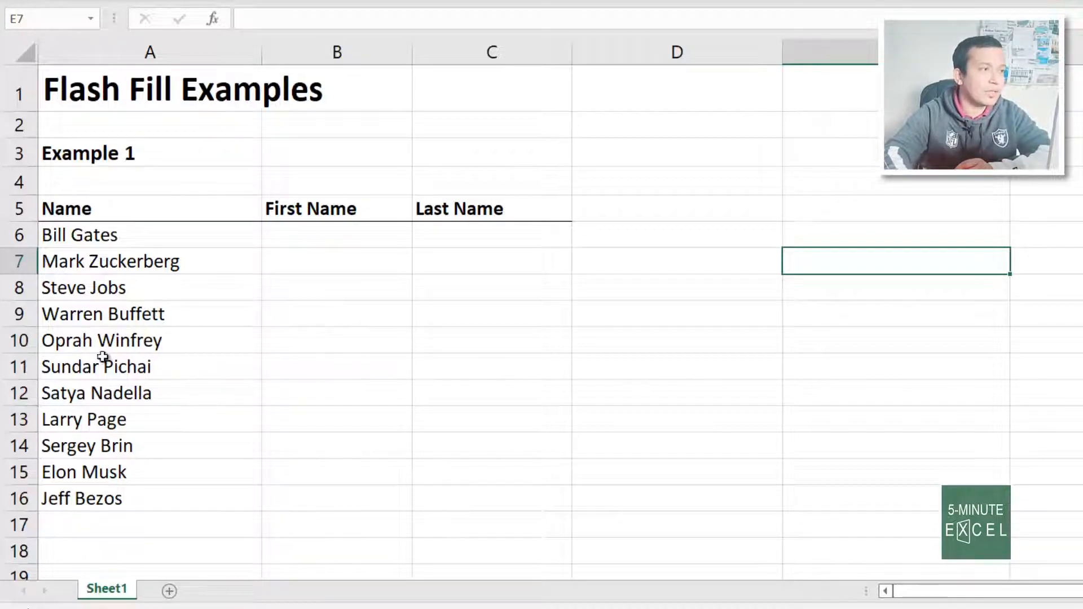
Review the full names in column A and the empty First Name and Last Name headings
drag(113, 208, 159, 505)
click(544, 391)
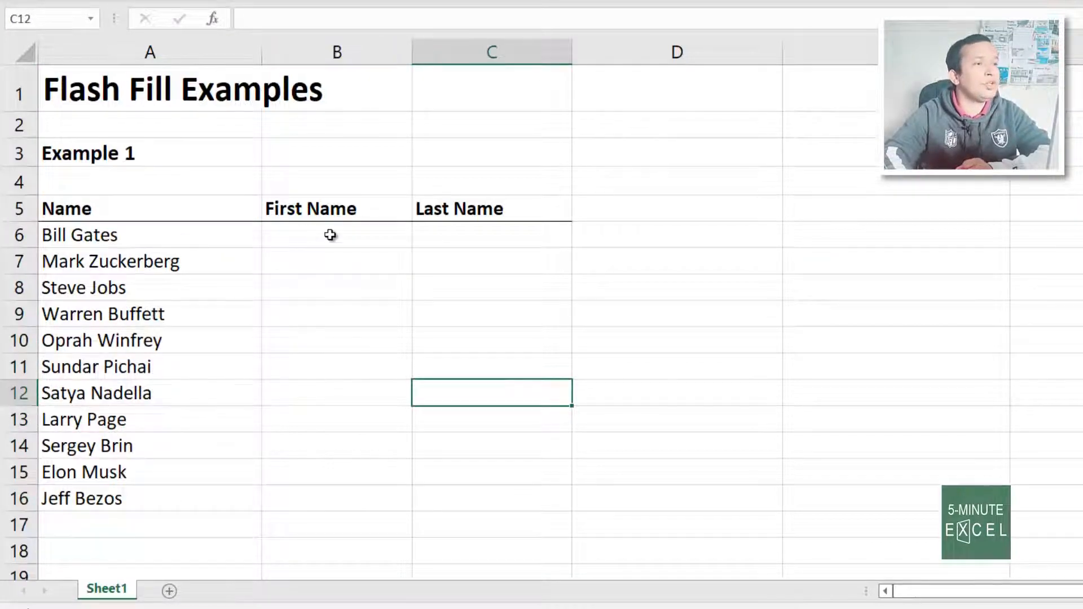
click(336, 210)
click(463, 209)
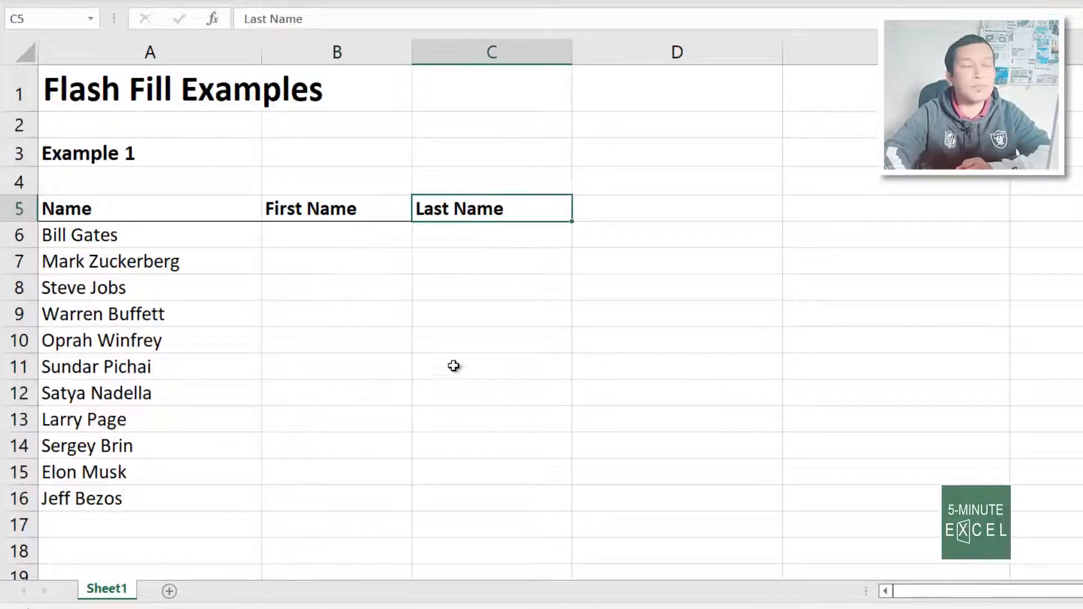
Enter Bill and Mark in B6:B7 and accept Flash Fill's first names for the remaining rows
click(325, 236)
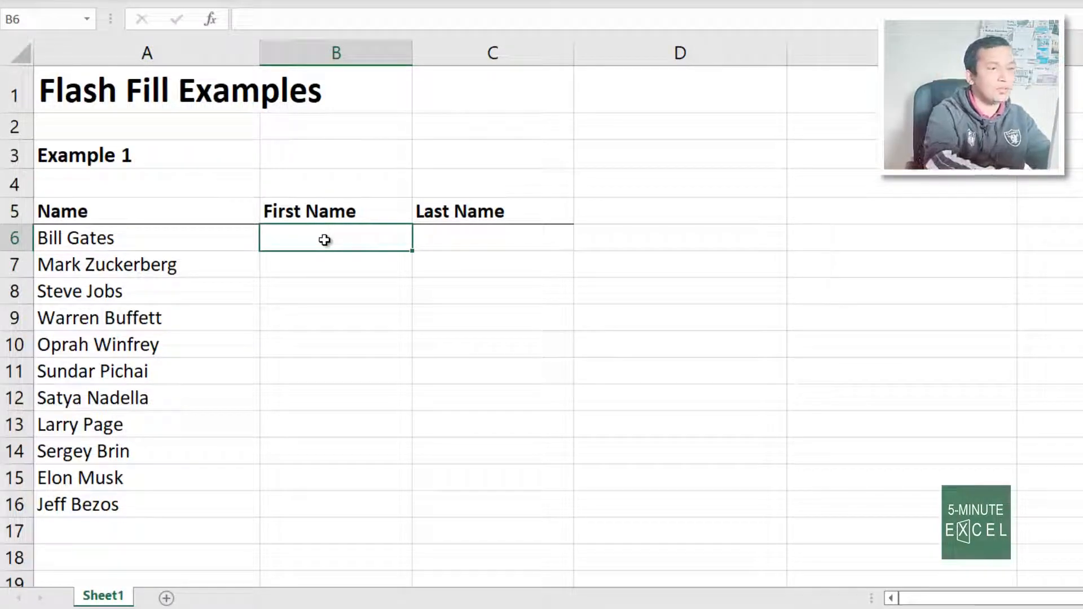
text(Bill)
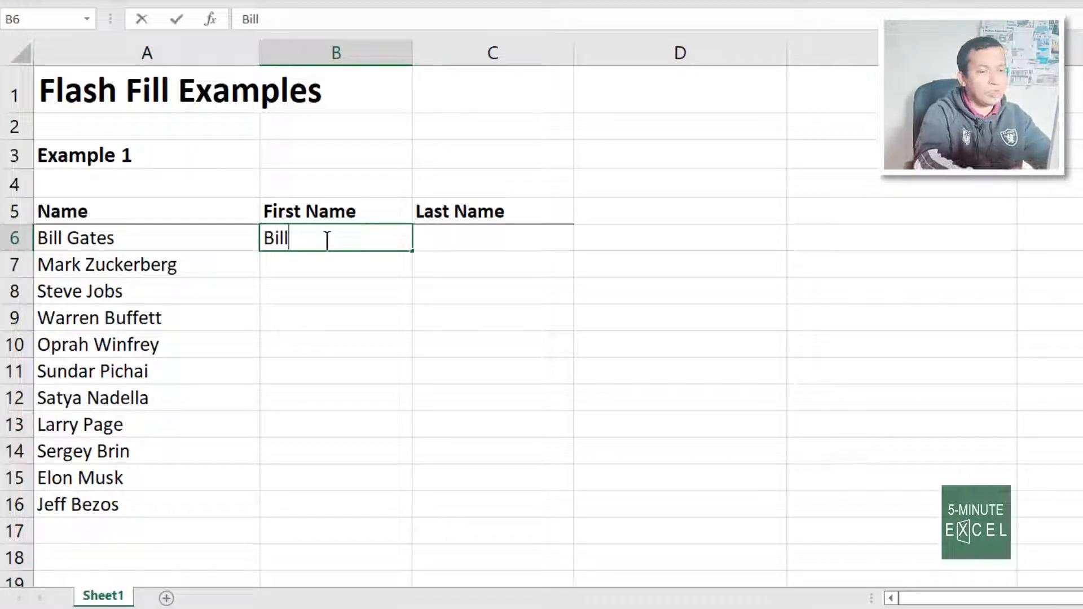
key(Return)
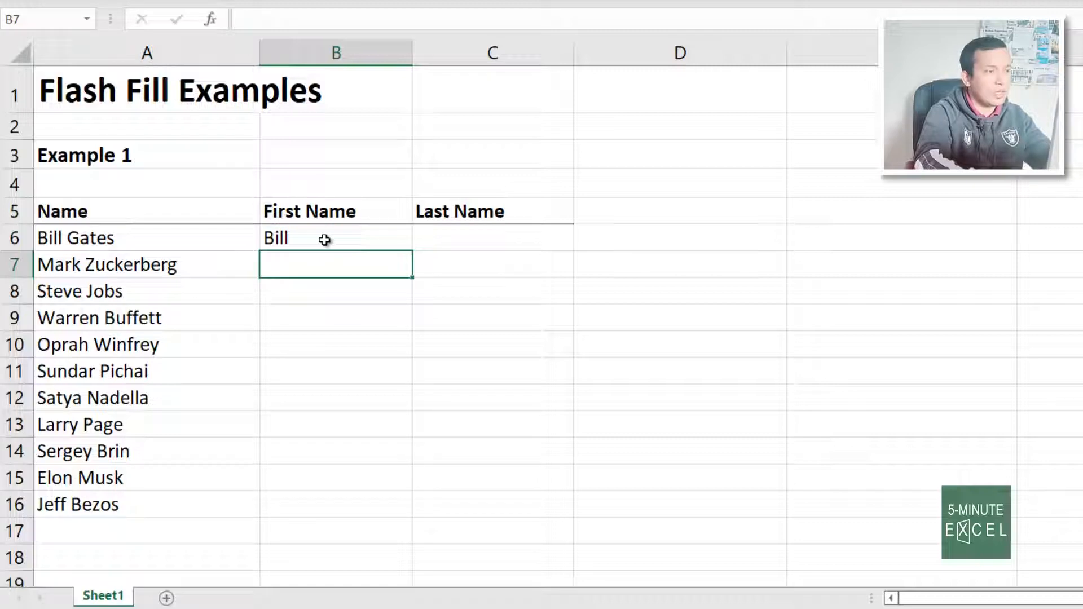
text(Mark)
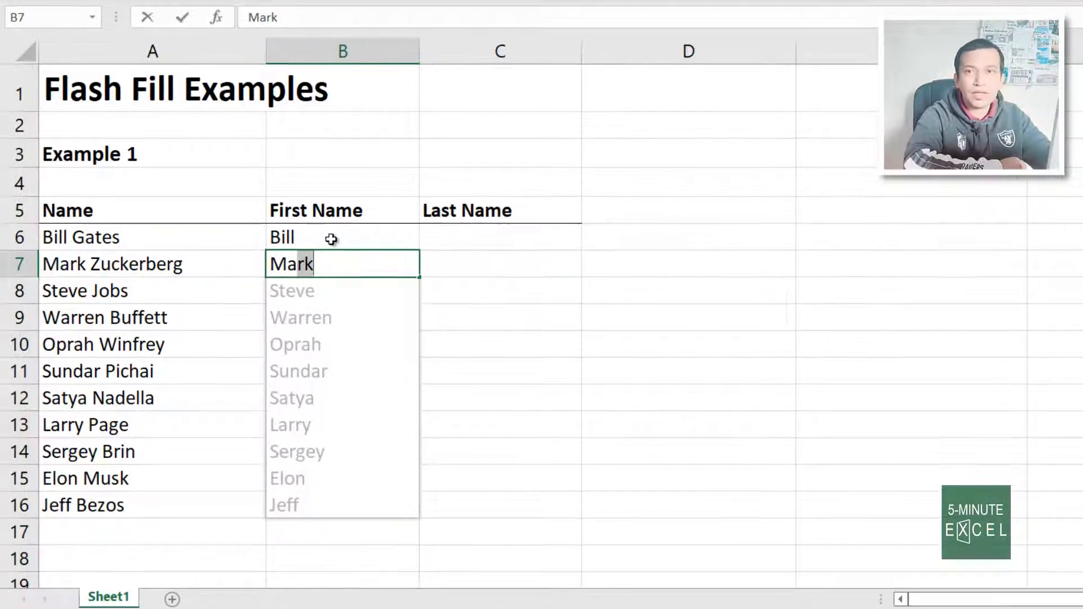
key(Return)
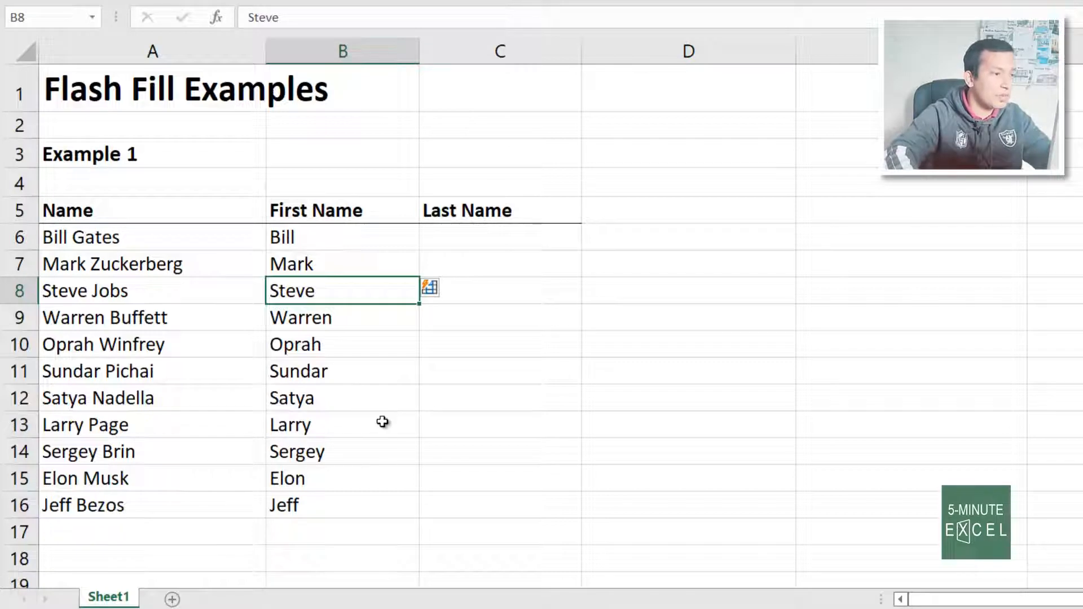
Compare the examples in B6:B7 and the filled names in B8:B16 with column A's full names
click(80, 291)
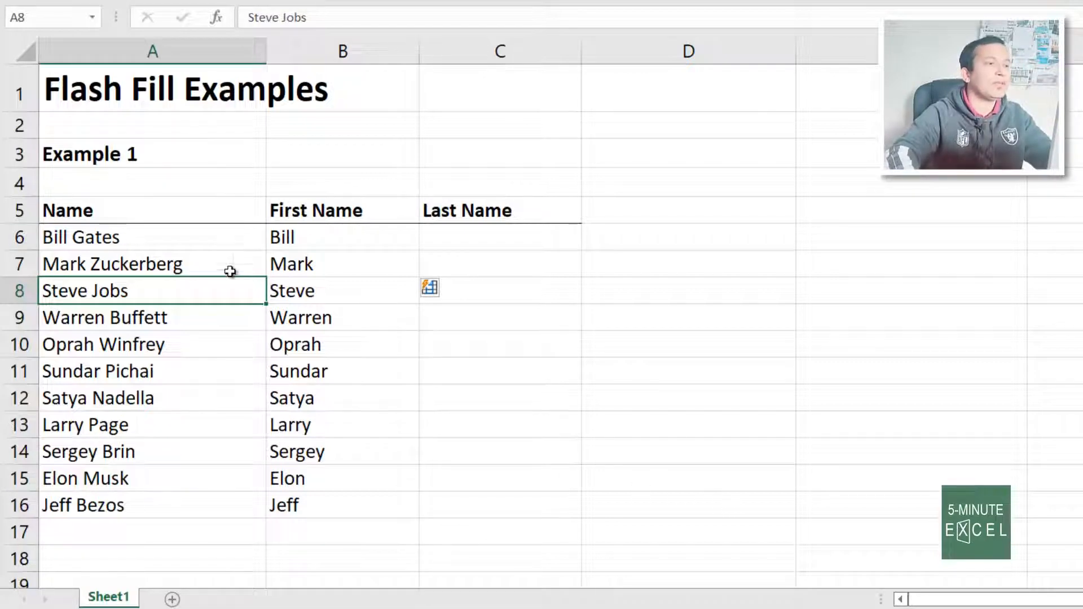
drag(314, 237, 320, 253)
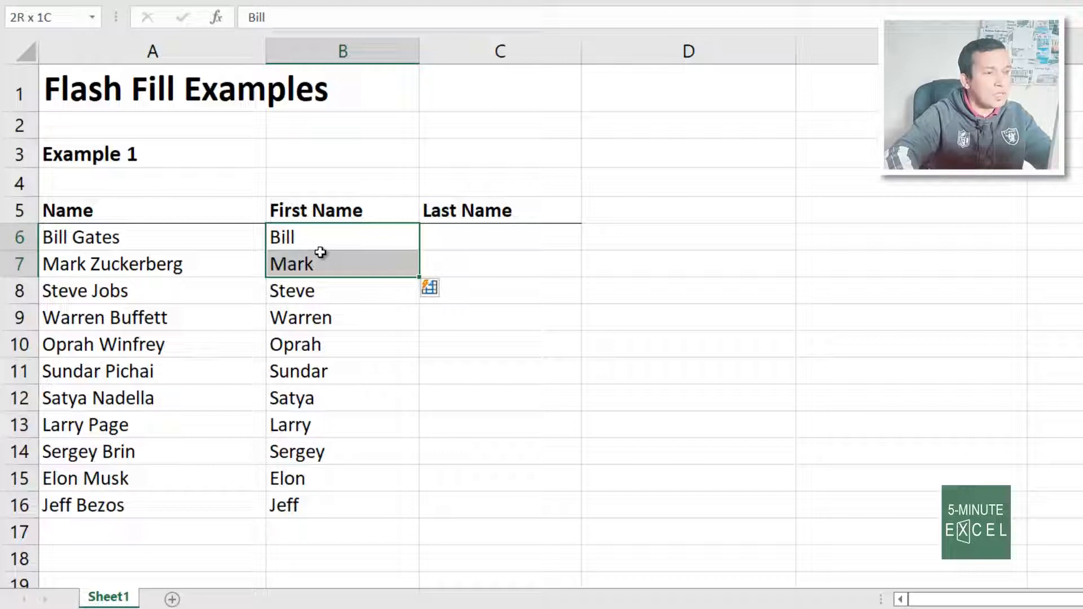
drag(321, 252, 321, 253)
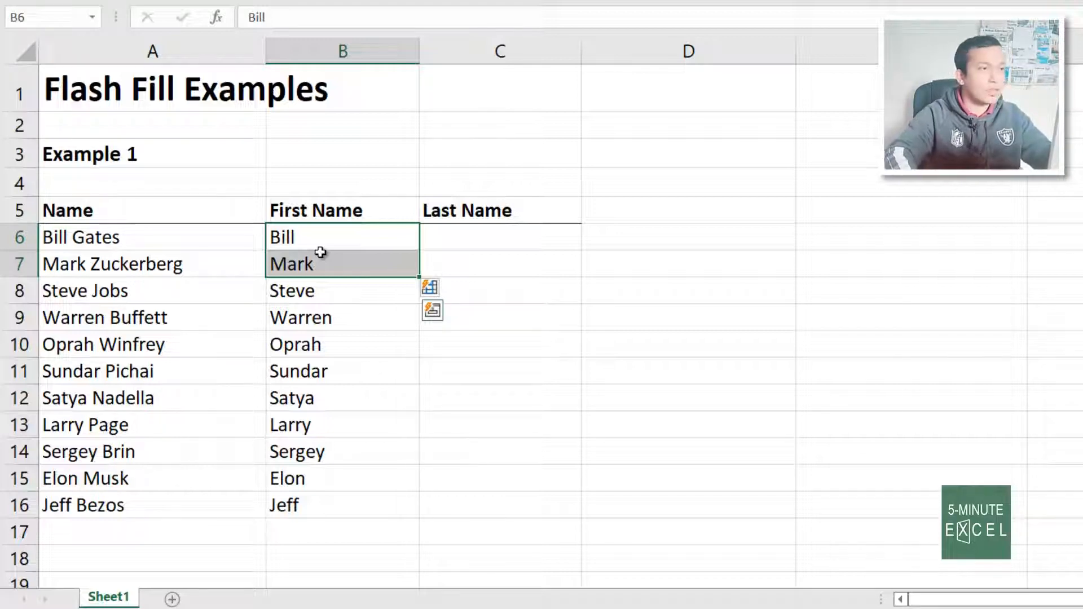
click(317, 240)
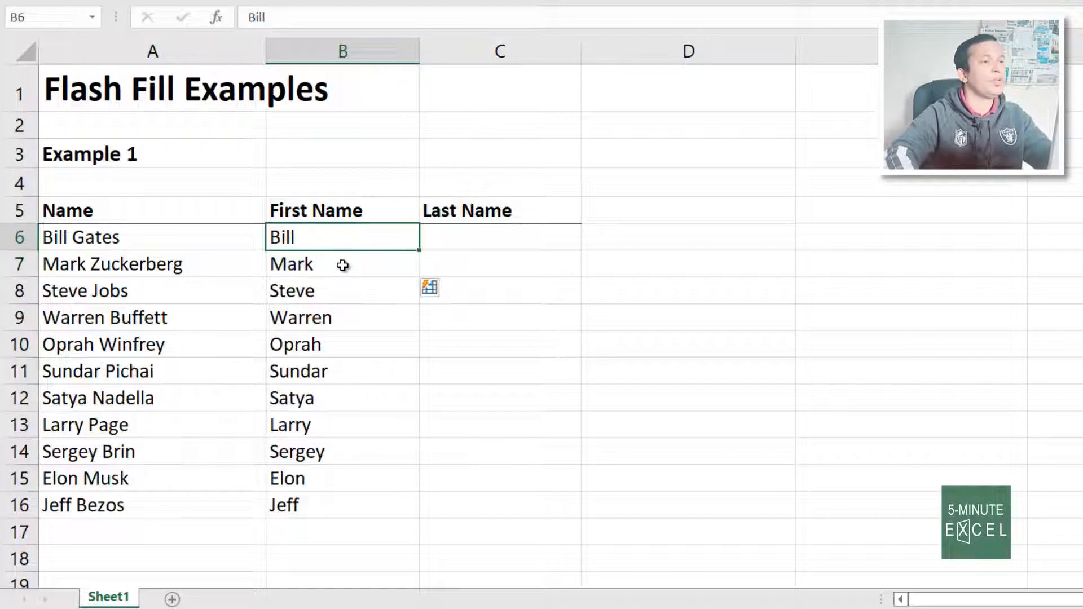
click(342, 266)
drag(343, 266, 338, 245)
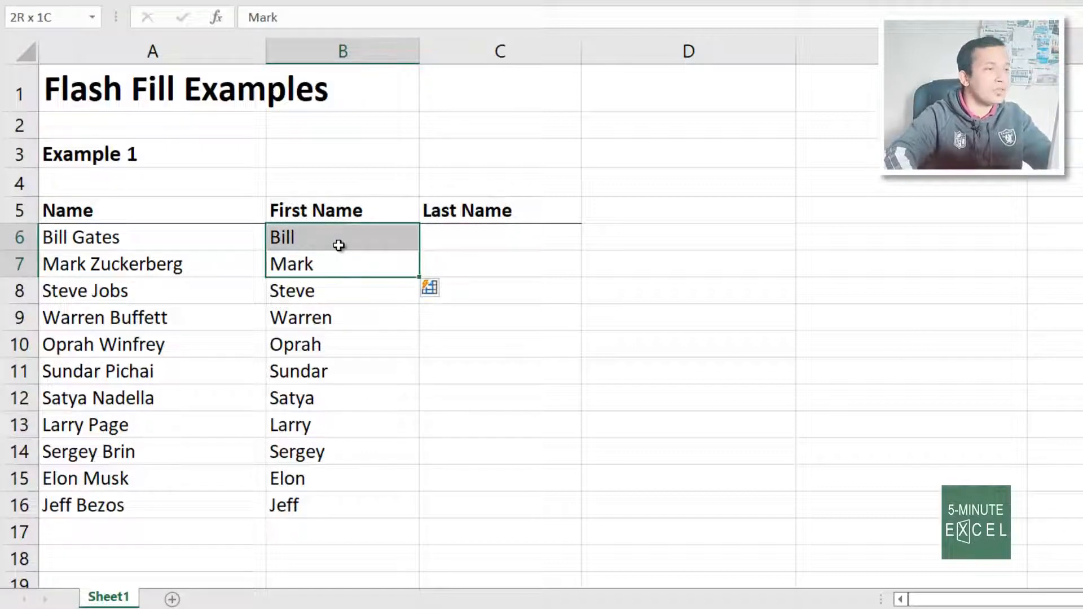
drag(150, 237, 201, 510)
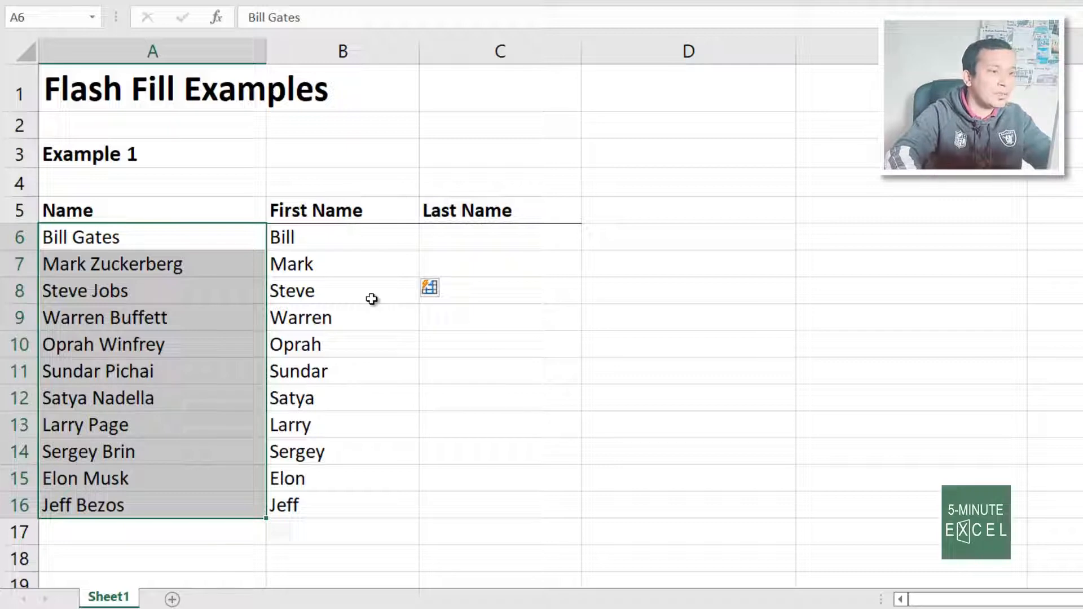
drag(372, 299, 345, 502)
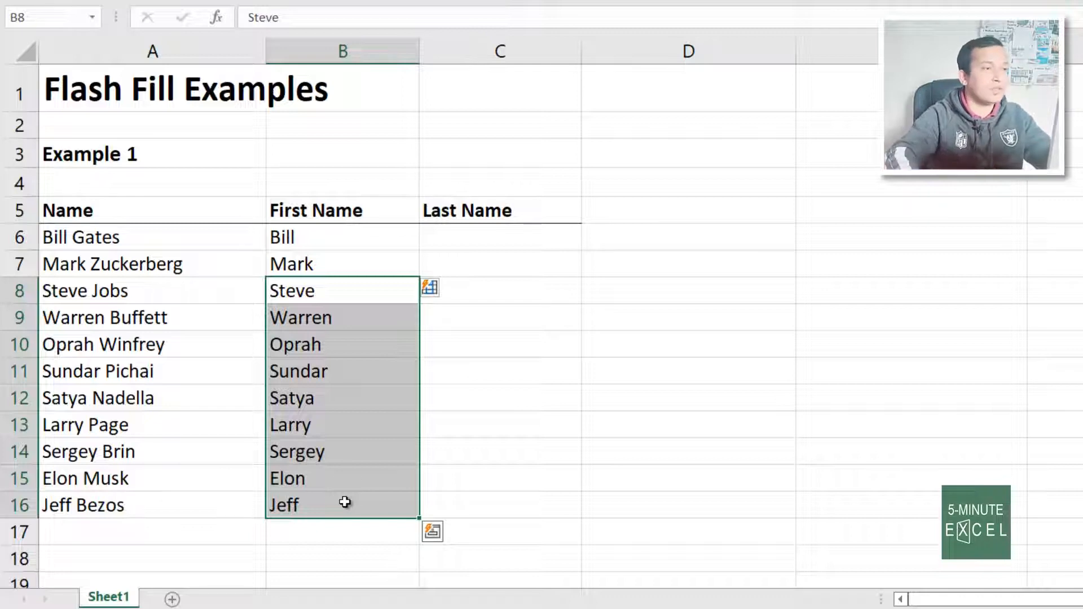
click(537, 393)
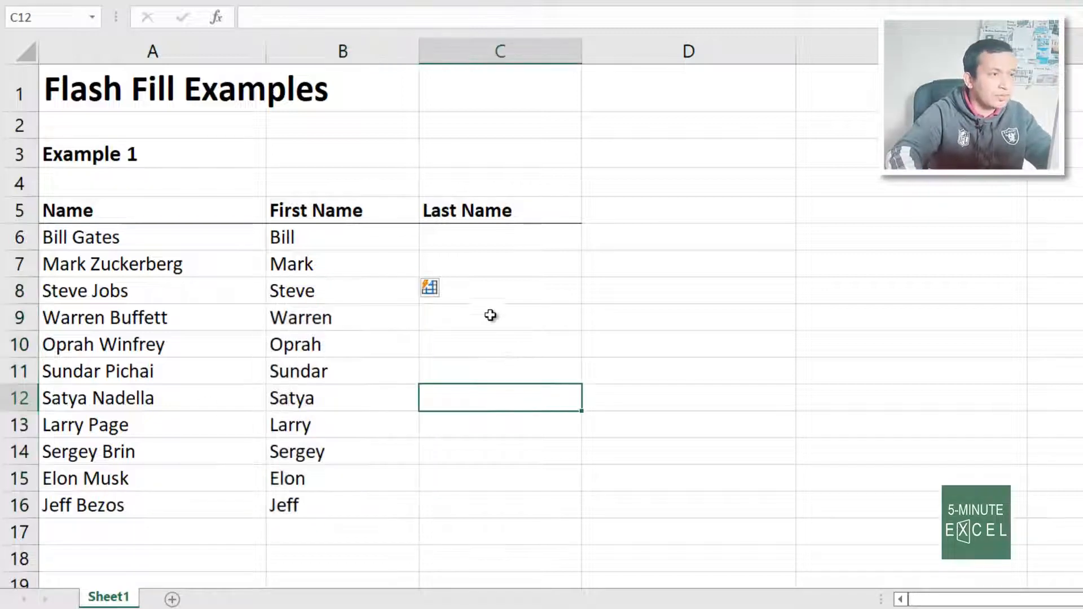
Enter Gates and Zuckerberg in C6:C7 and accept Flash Fill's remaining surnames through Bezos
click(480, 234)
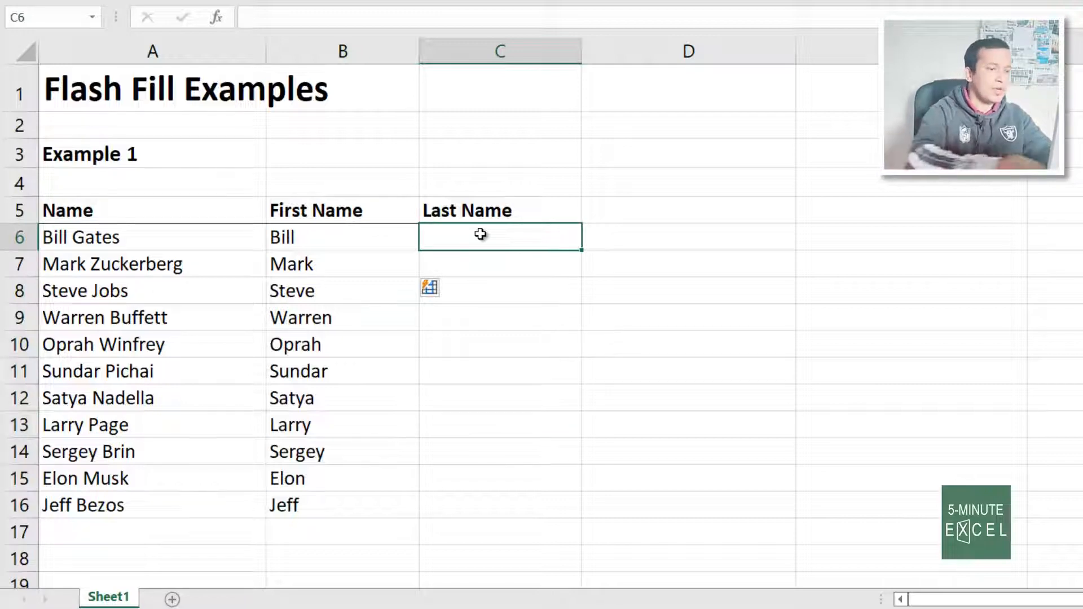
text(Gats)
key(BackSpace)
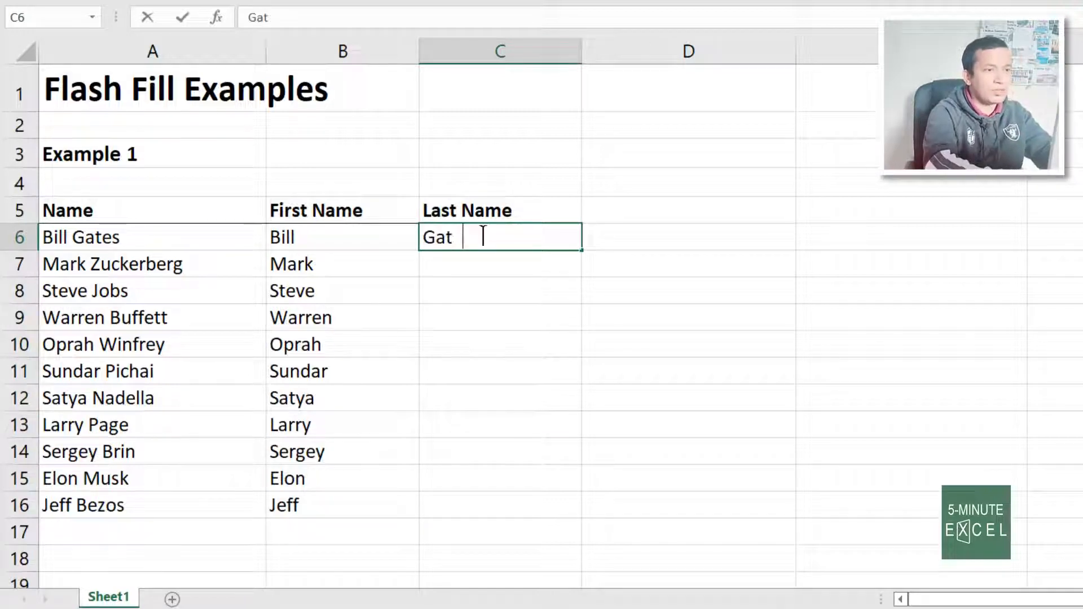
text(es)
key(Return)
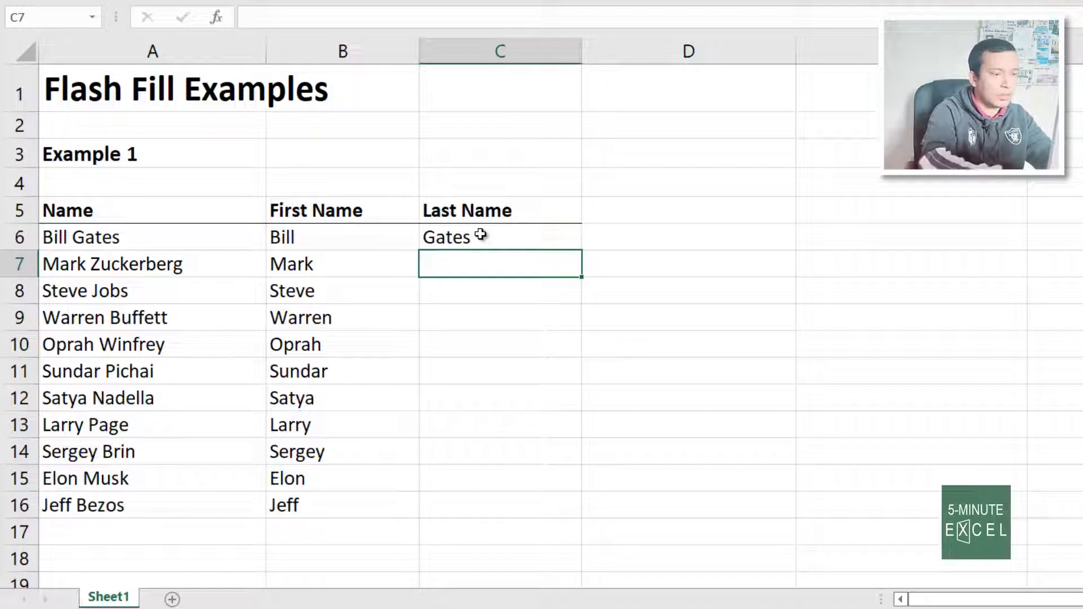
text(Zuckerberg)
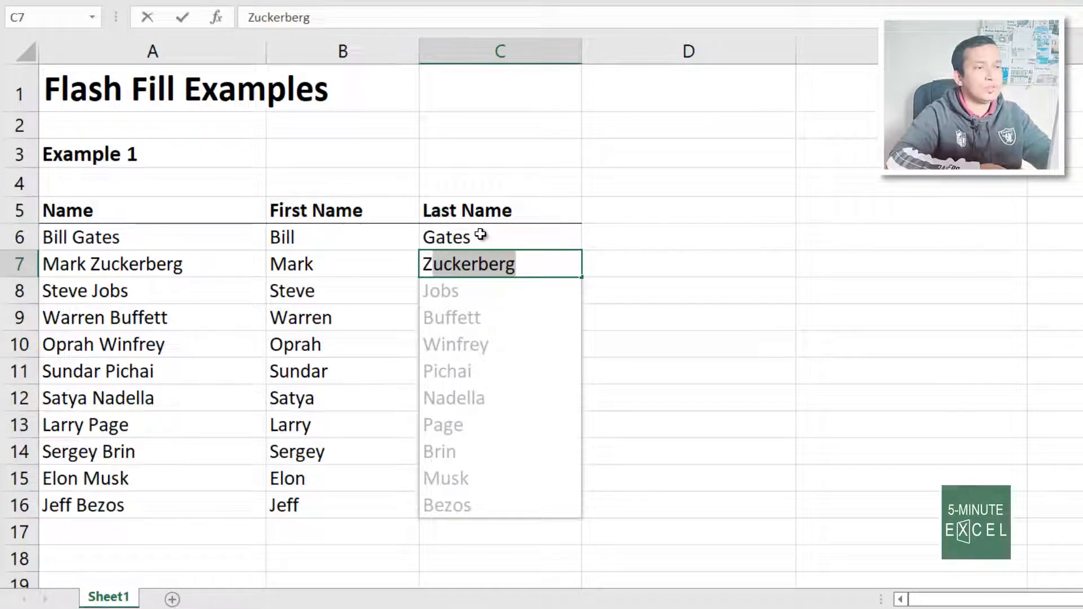
key(Return)
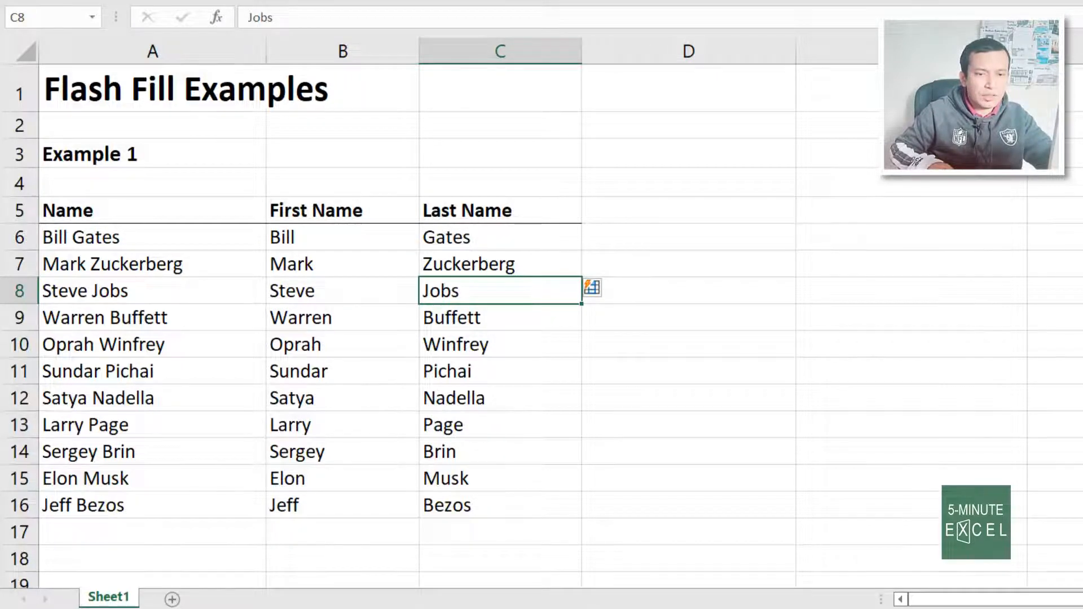
Scroll to Example 2, enter Bill Gates in C27, start Mark in C28, and accept Flash Fill
scroll(542, 325, down, 4)
scroll(541, 326, down, 4)
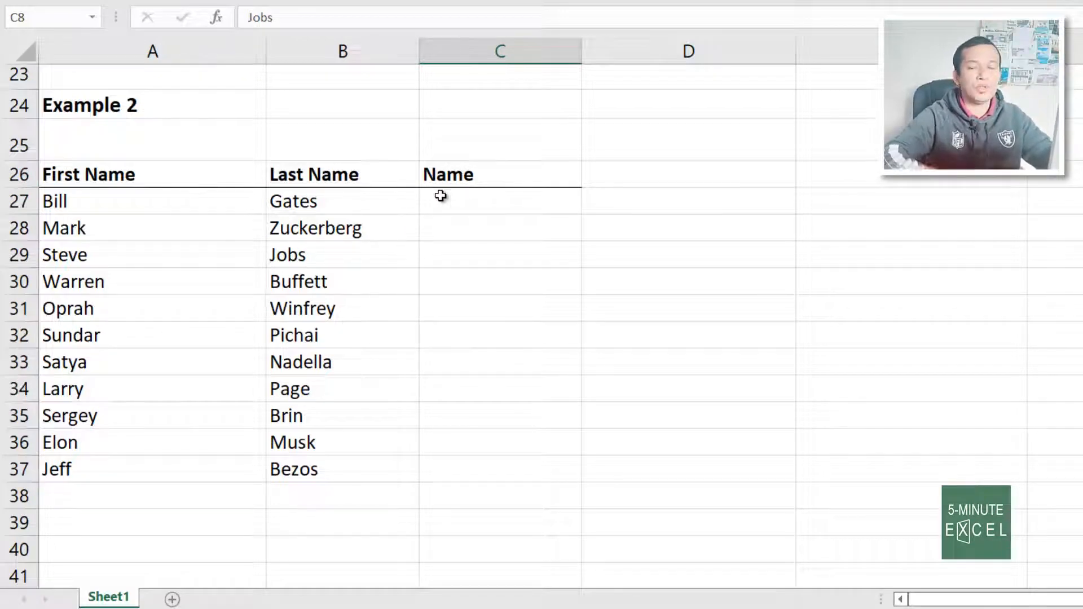
click(485, 211)
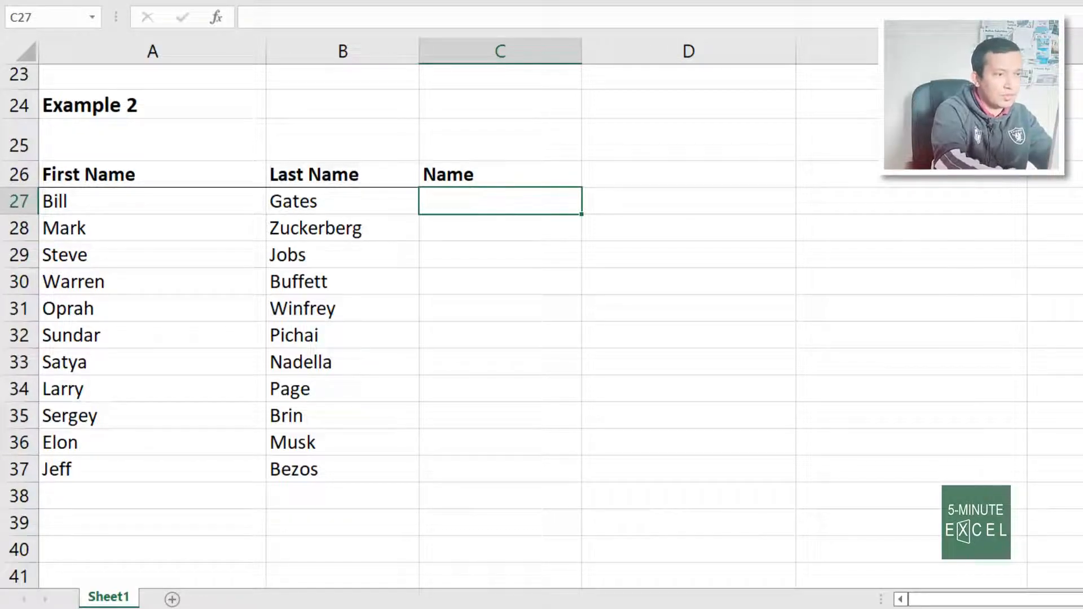
text(Bil)
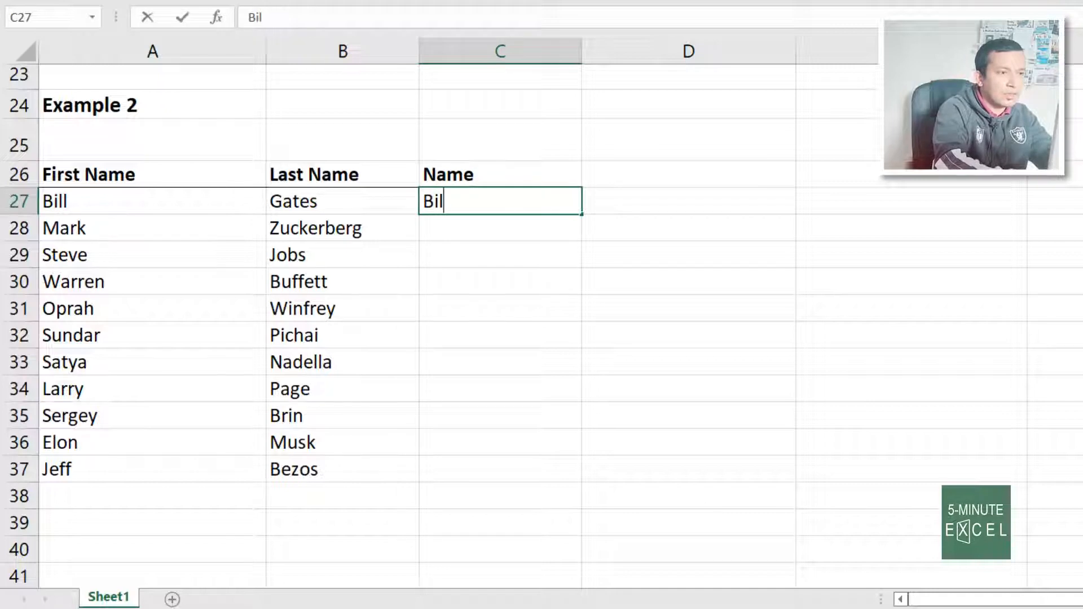
text(l Gates)
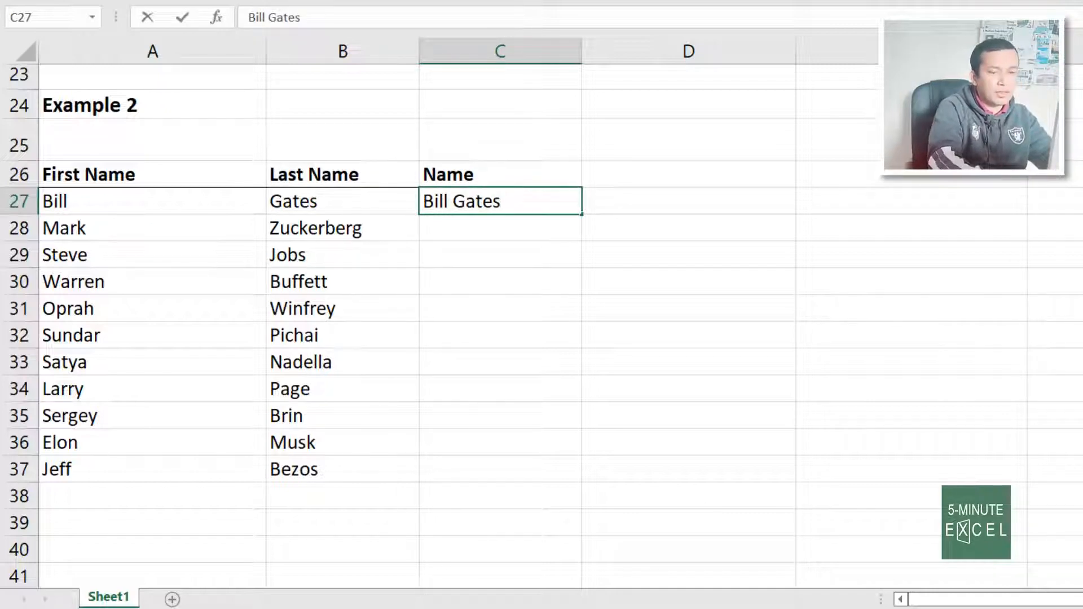
key(Return)
text(Mark Zuckerberg)
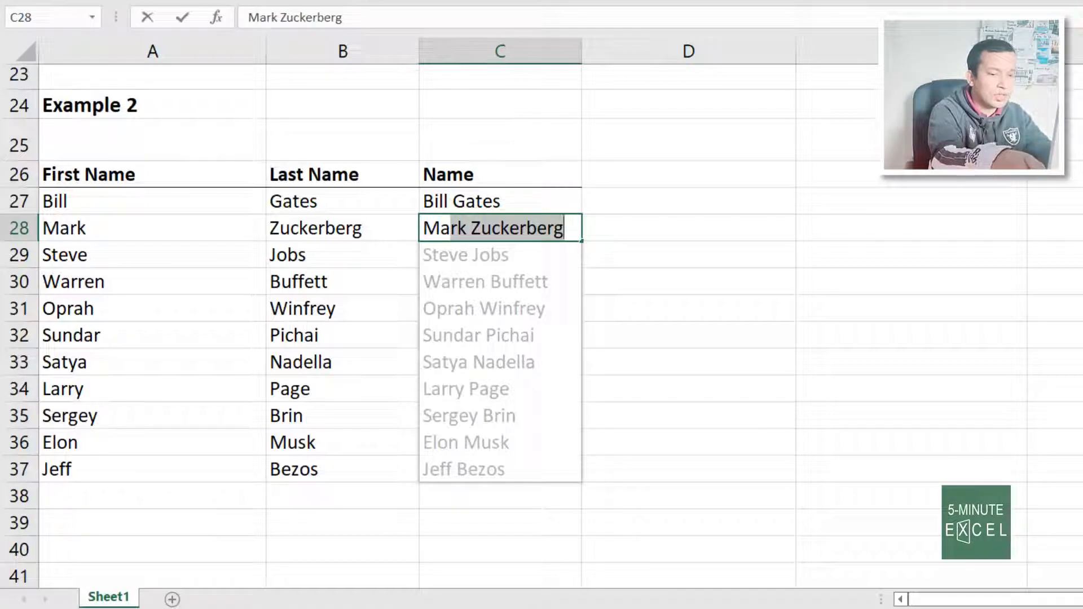
key(Return)
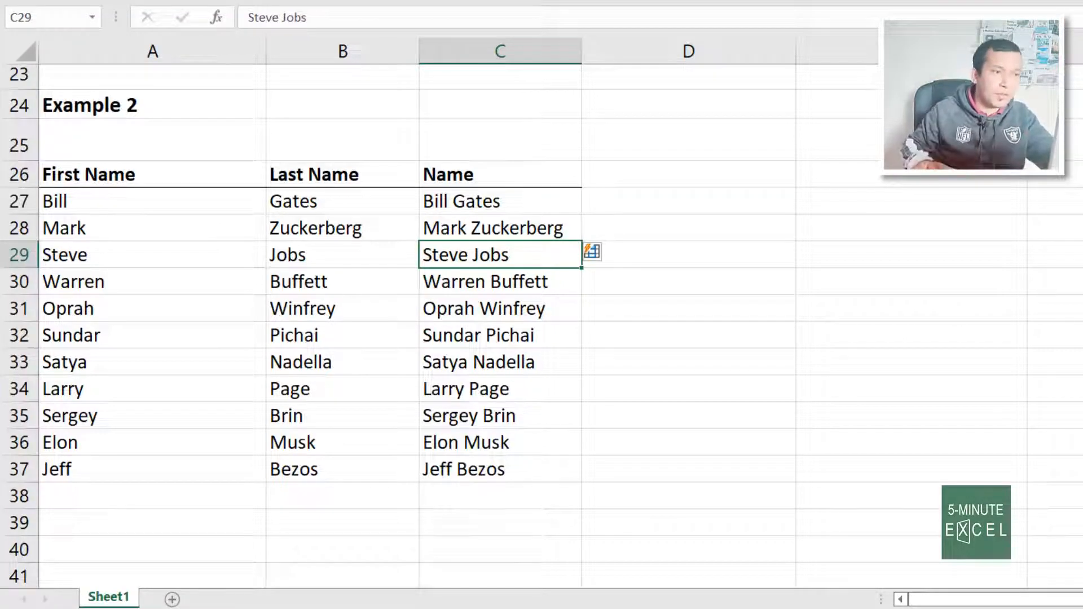
Clear the suggested names in C29:C37 and refill the Name column with Ctrl+E
click(477, 199)
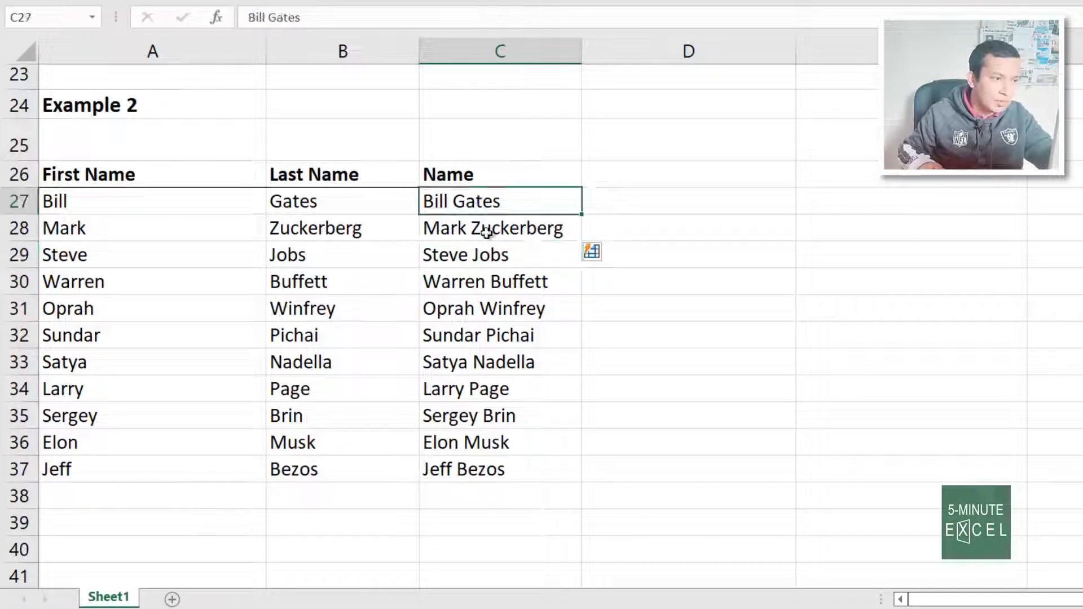
drag(510, 254, 510, 464)
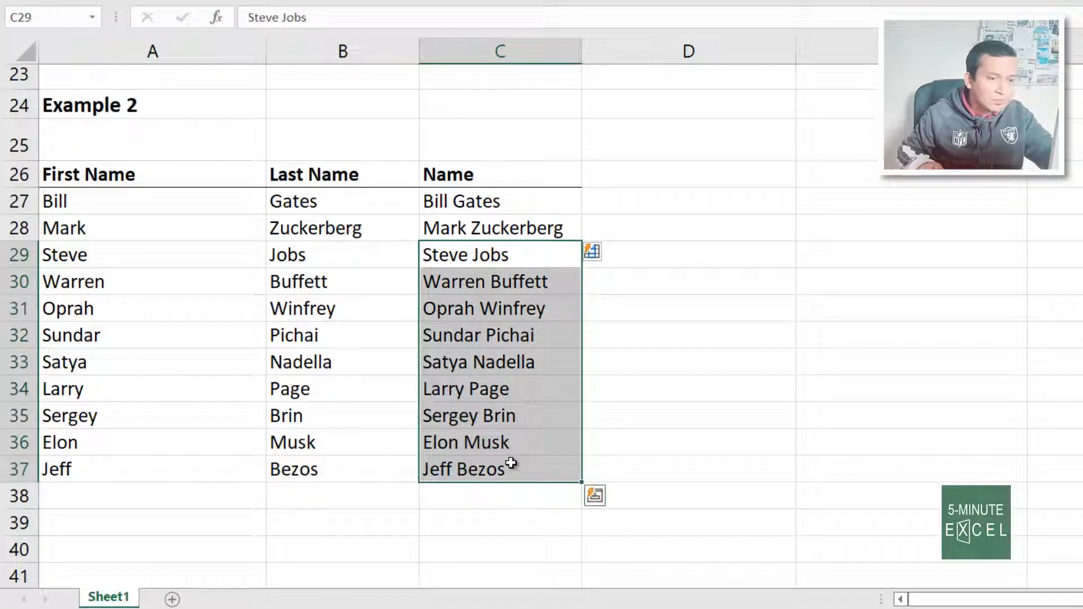
key(Delete)
click(621, 355)
click(557, 229)
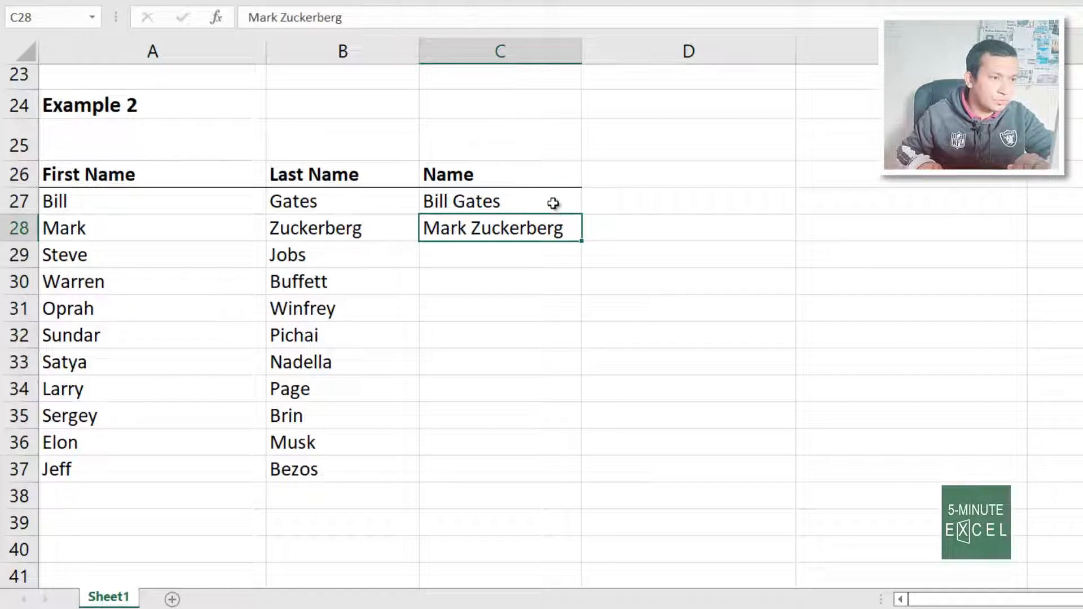
drag(553, 204, 549, 464)
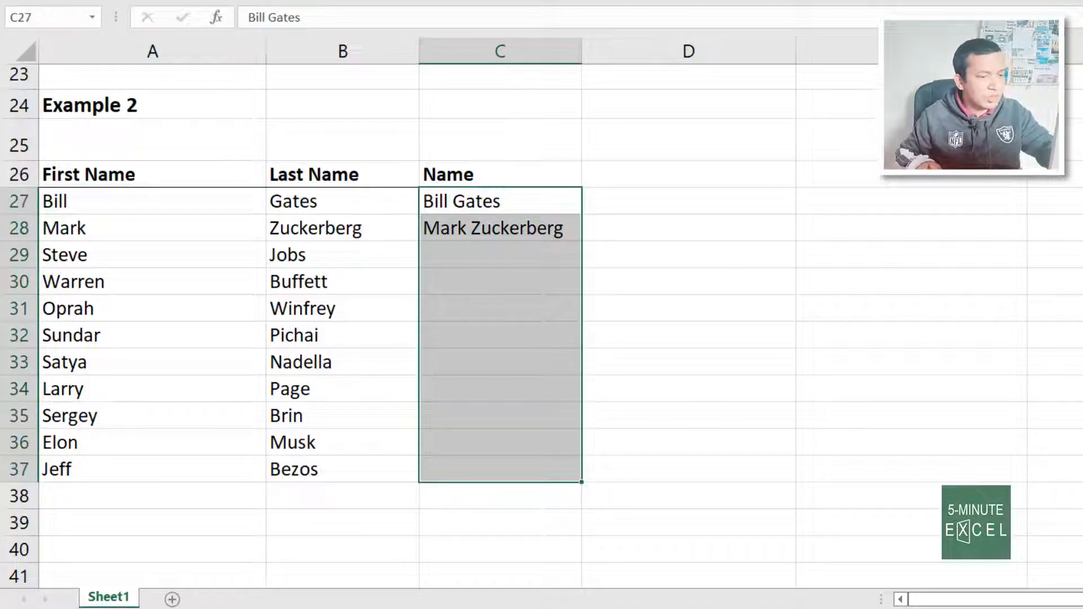
key(ctrl+e)
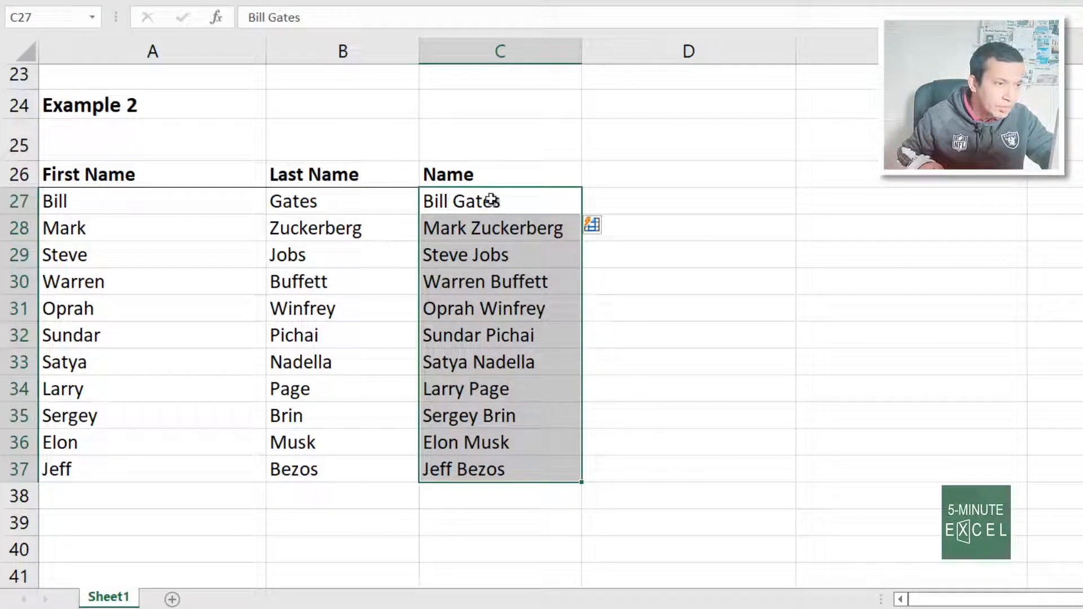
Compare the example names with the First and Last Name columns, then clear C29:C37 again
drag(491, 204, 500, 228)
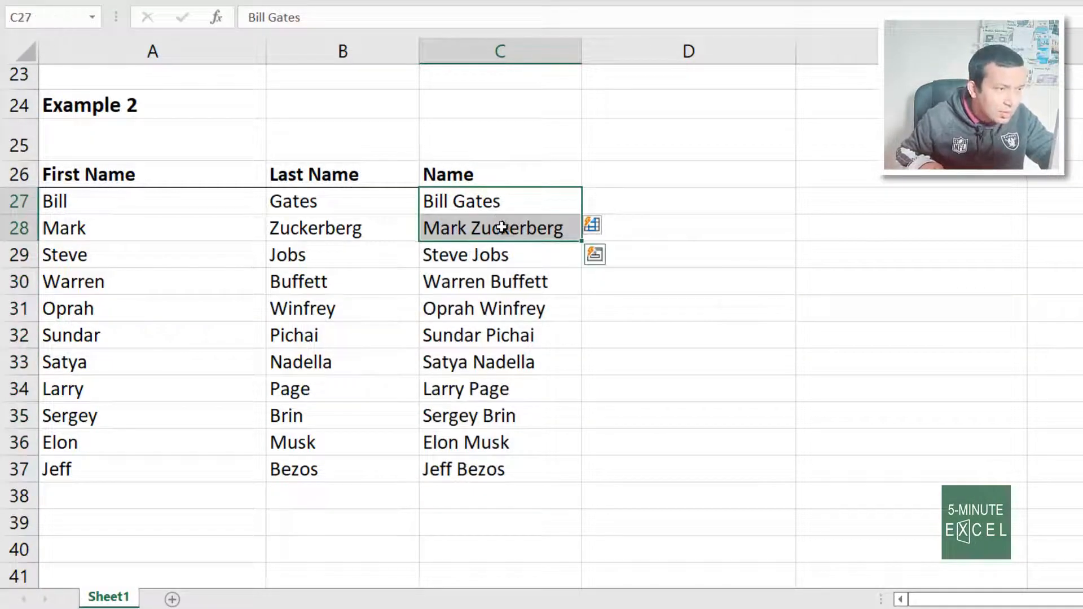
drag(154, 204, 285, 472)
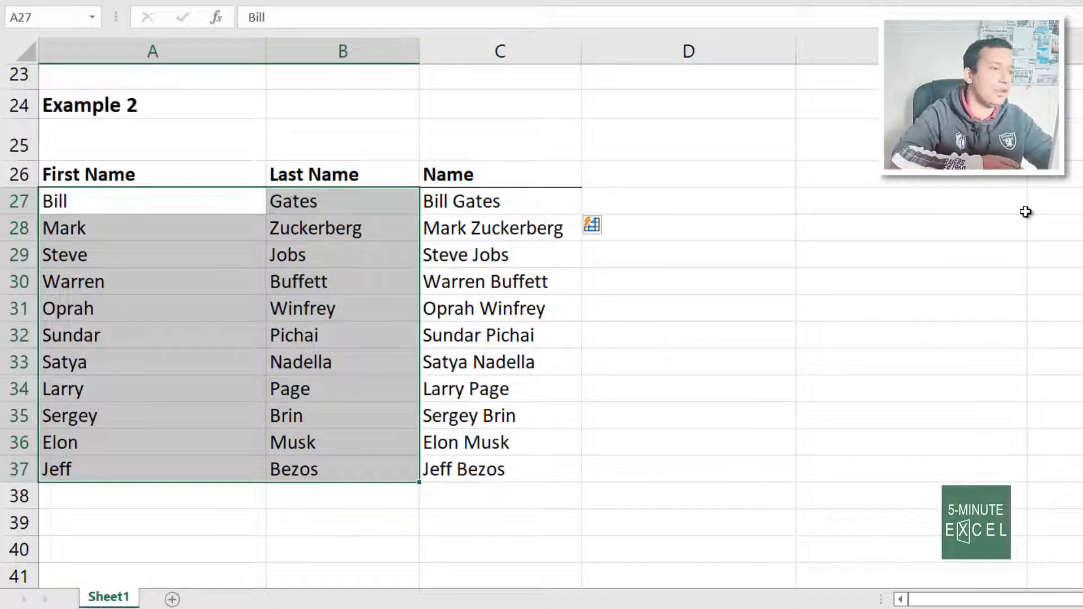
drag(529, 256, 541, 472)
key(Delete)
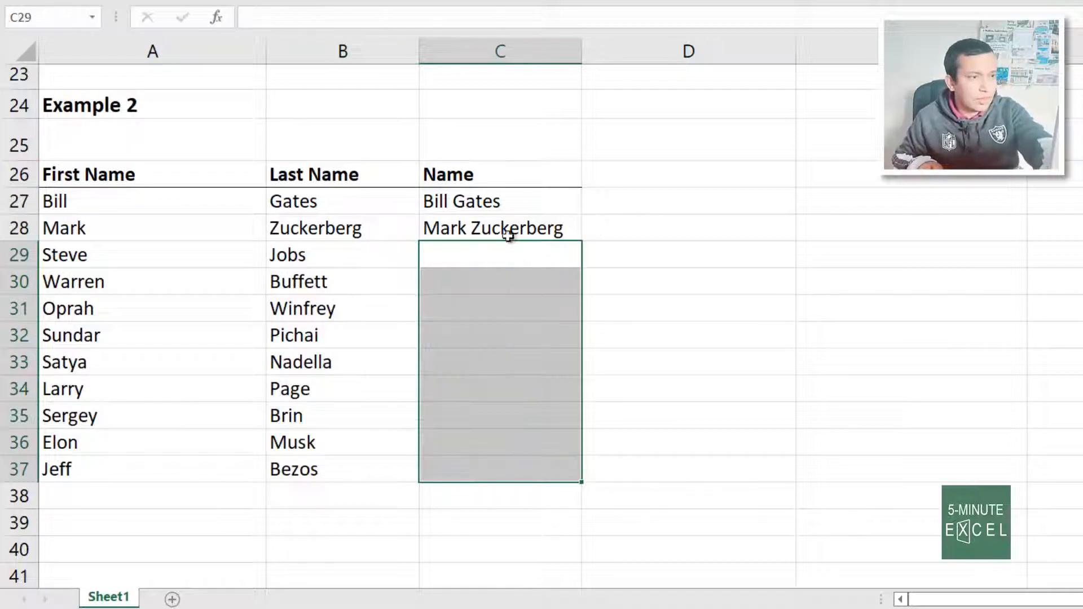
Drag Mark Zuckerberg down to row 37 and switch Auto Fill Options to Flash Fill
click(508, 235)
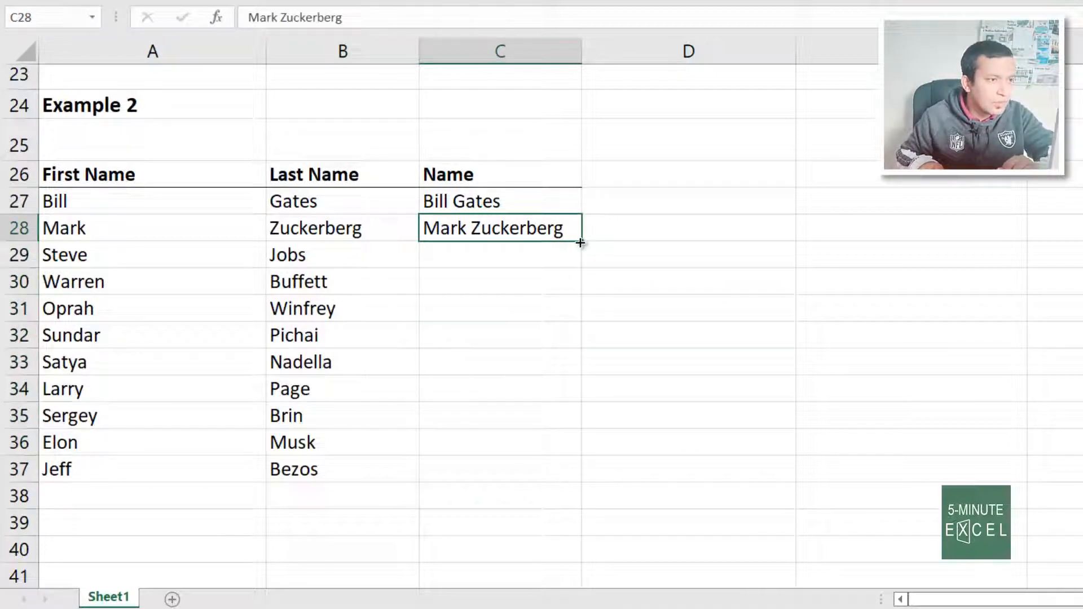
drag(580, 242, 569, 479)
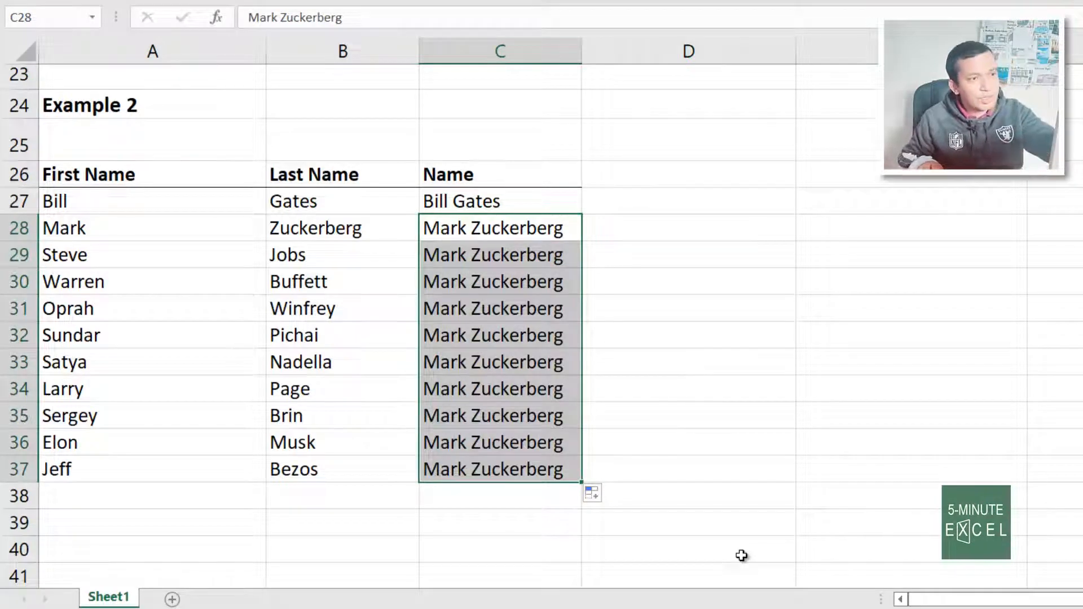
click(587, 500)
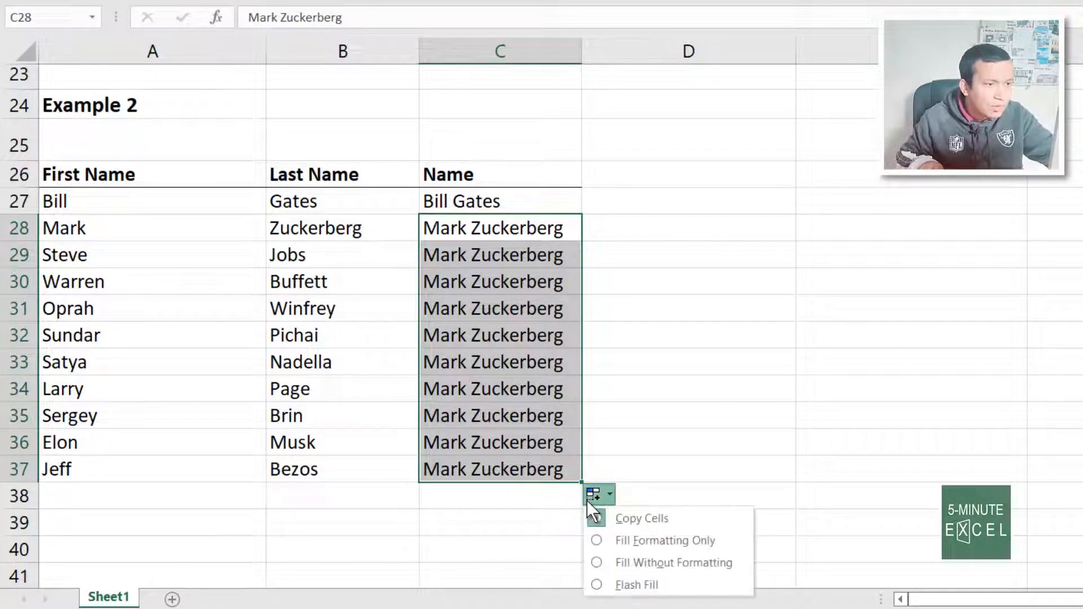
click(631, 584)
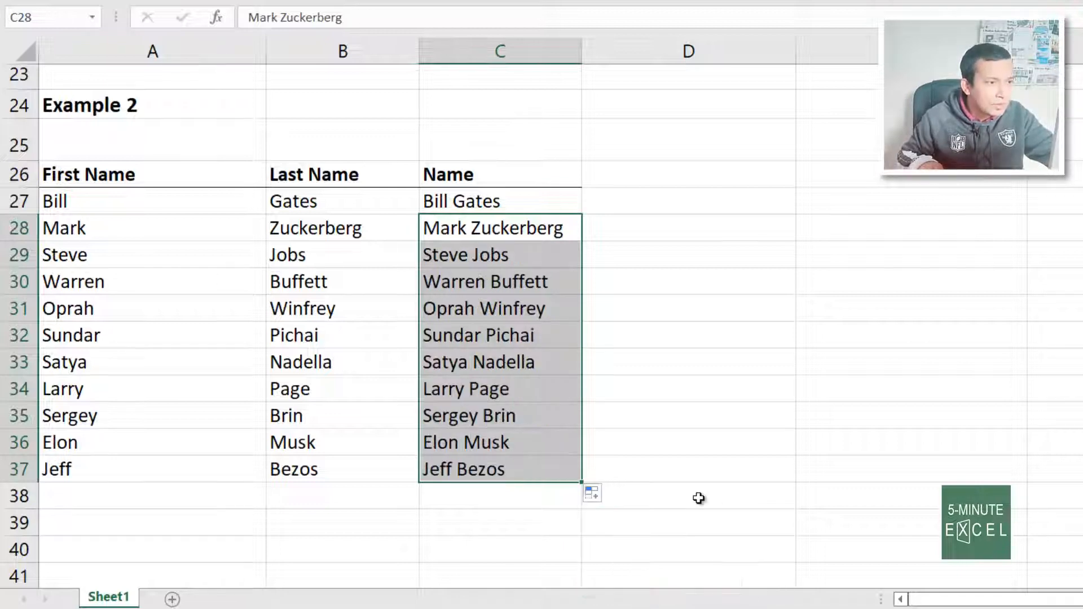
click(708, 489)
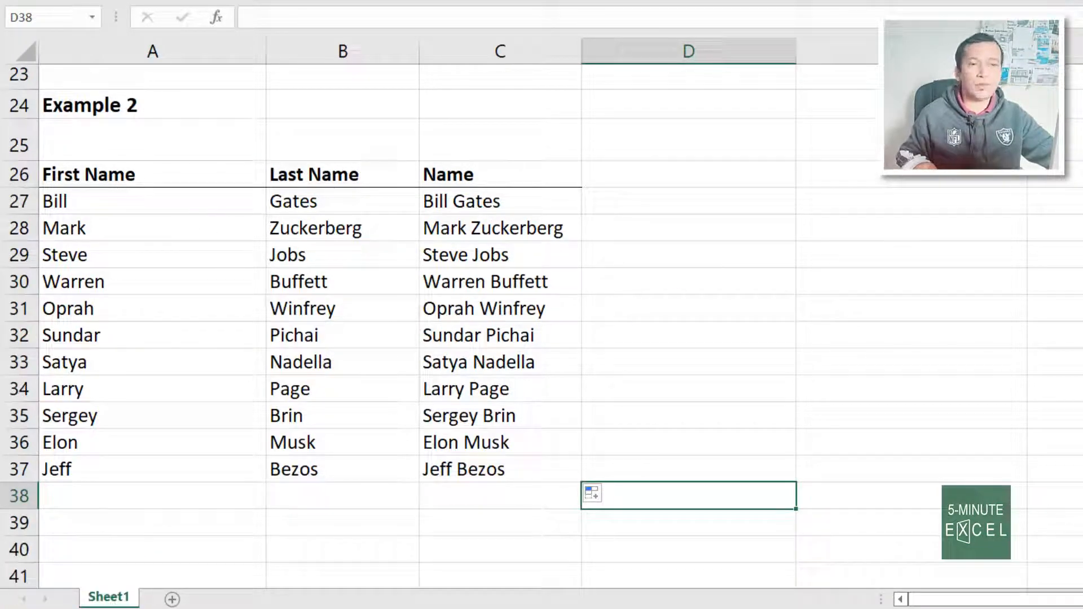
Scroll to Example 3 and review its inconsistently capitalized names
scroll(542, 327, up, 1)
scroll(542, 327, down, 6)
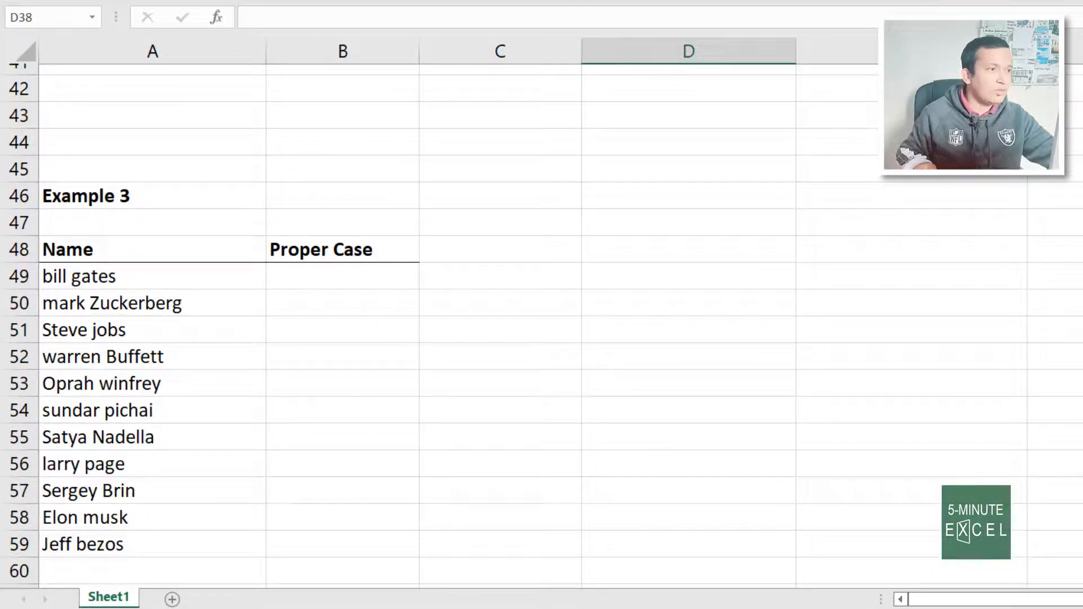
scroll(494, 239, down, 1)
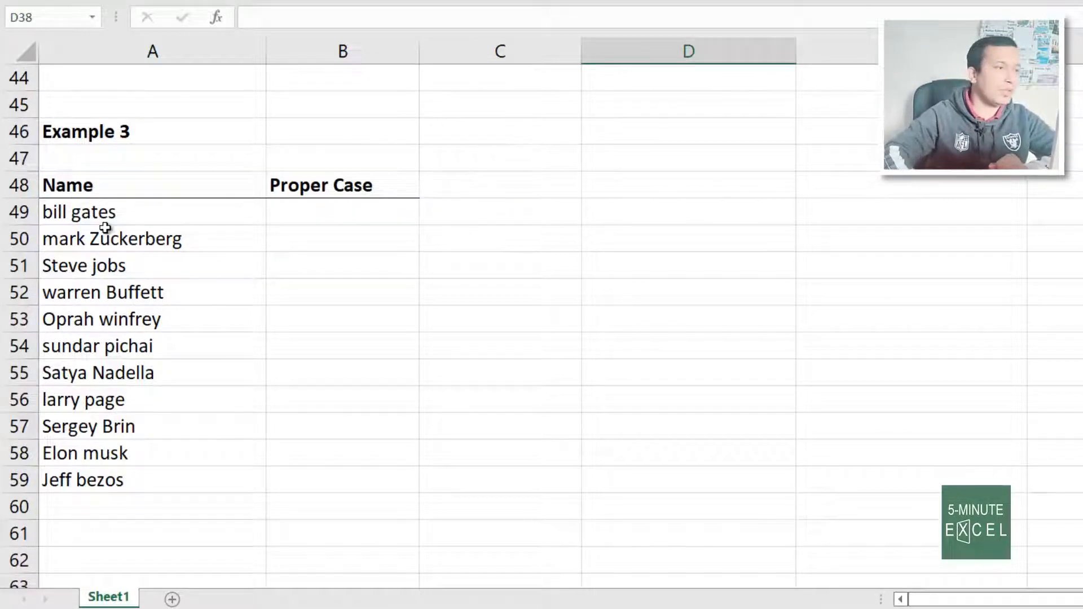
drag(154, 223, 178, 477)
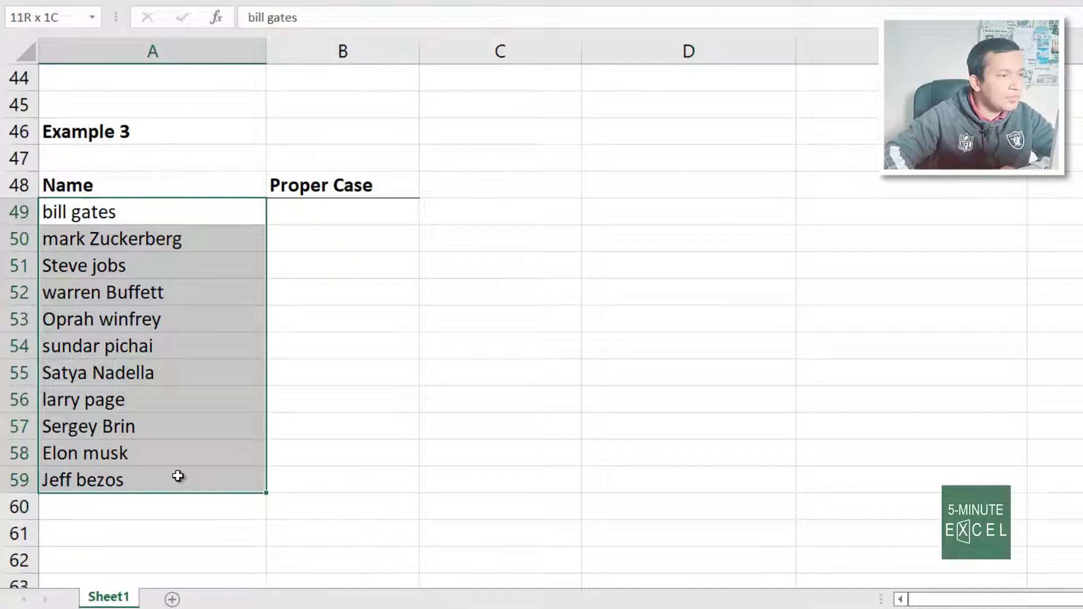
click(57, 214)
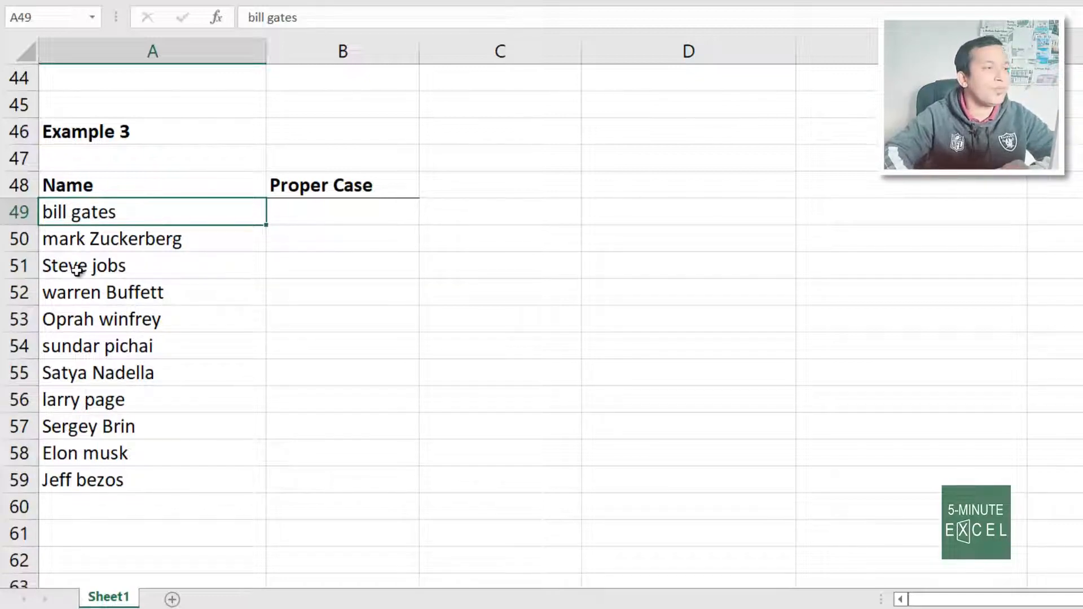
click(53, 271)
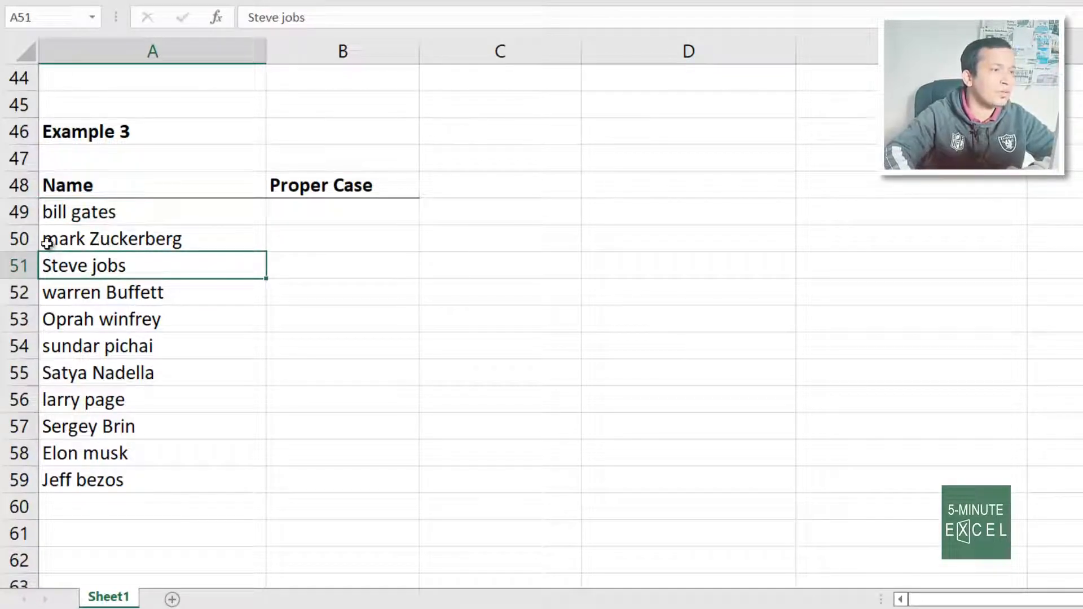
drag(105, 210, 164, 483)
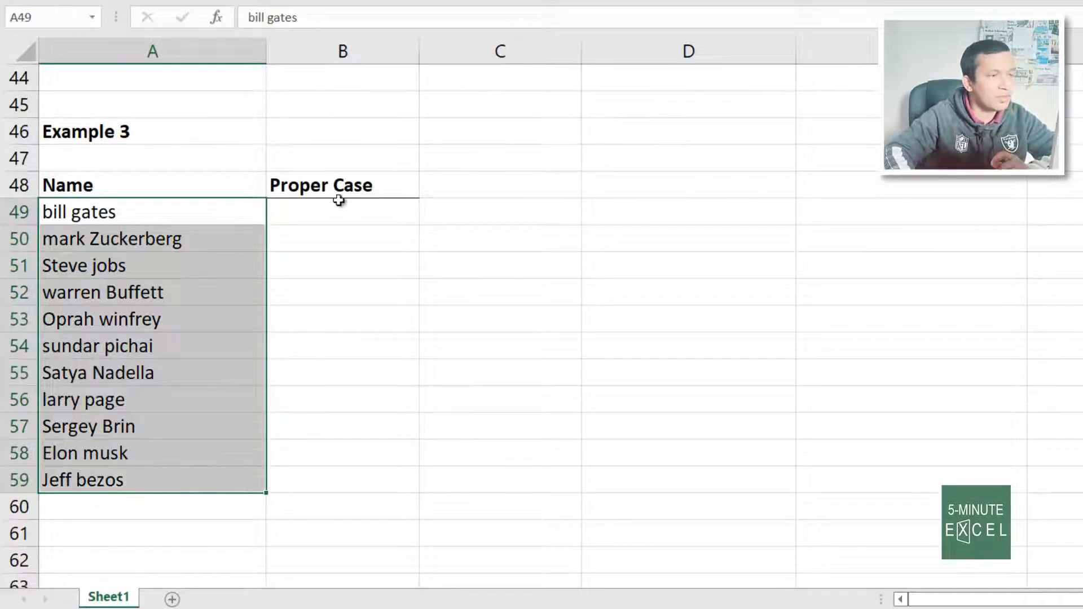
Enter Bill Gates in B49, start Mark in B50, and accept Flash Fill's proper-case names
click(361, 210)
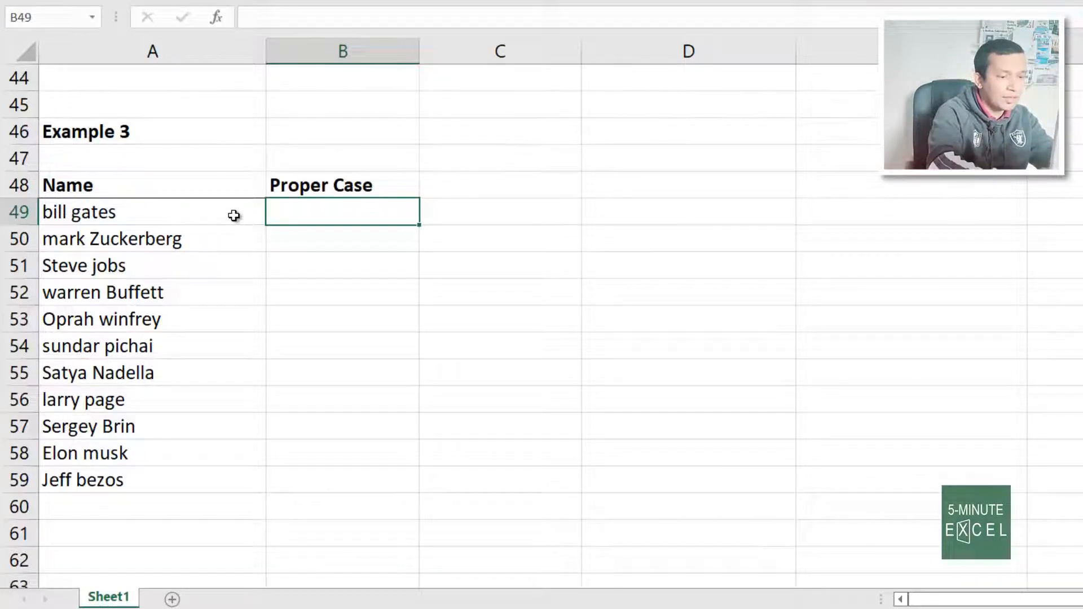
text(Bill )
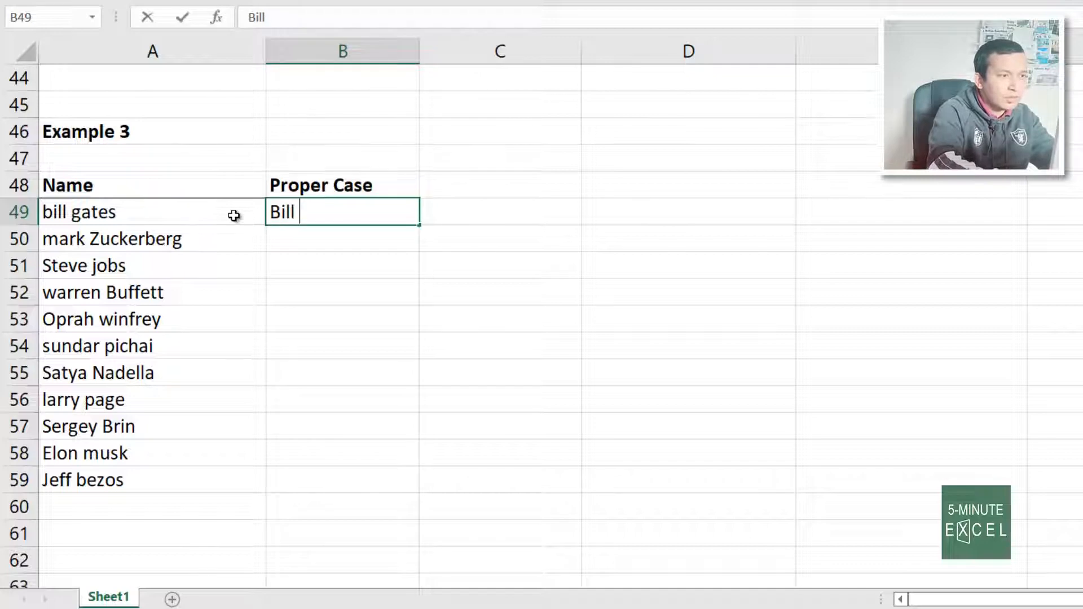
text(Gatw)
key(BackSpace)
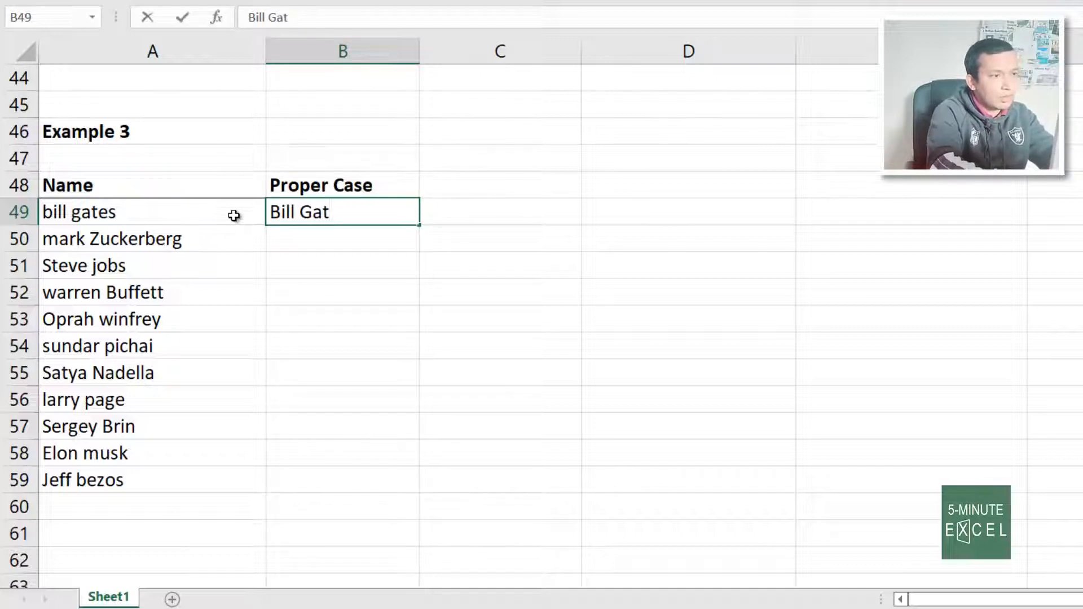
text(es)
key(Return)
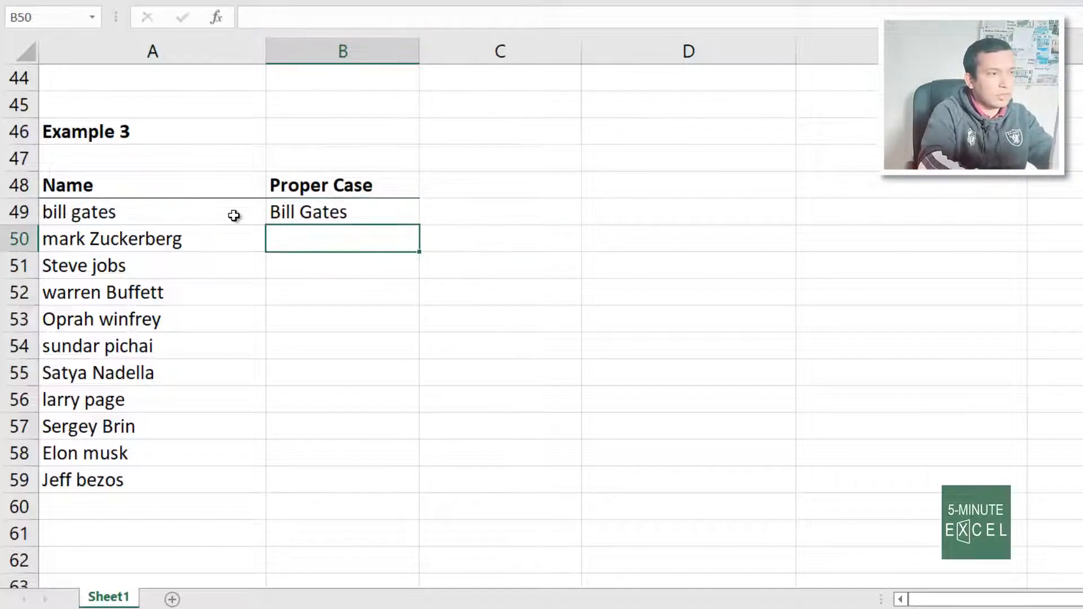
text(Mark Zuckerberg)
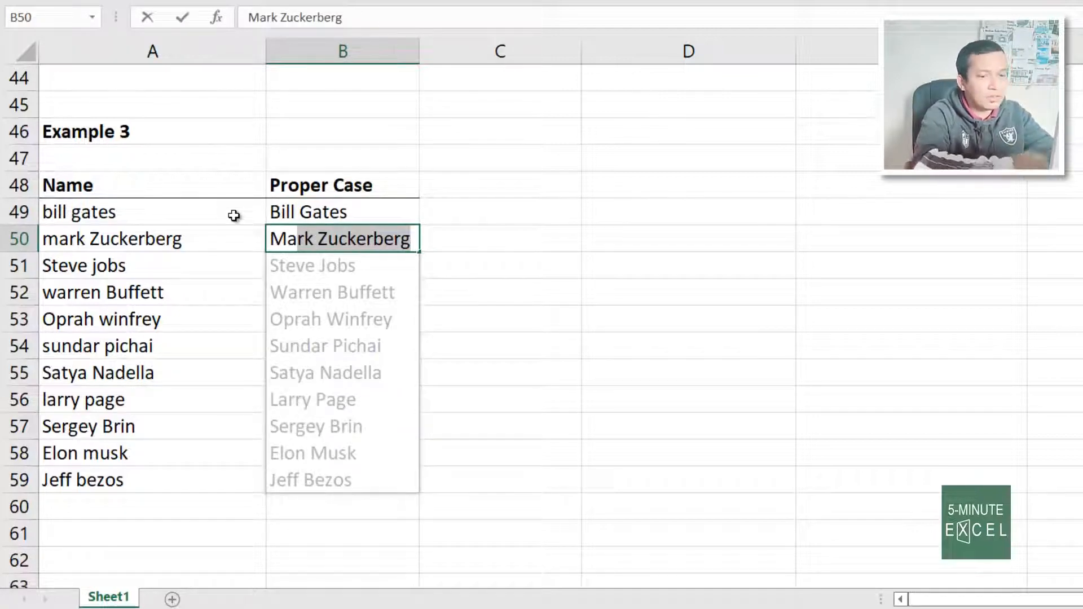
key(Return)
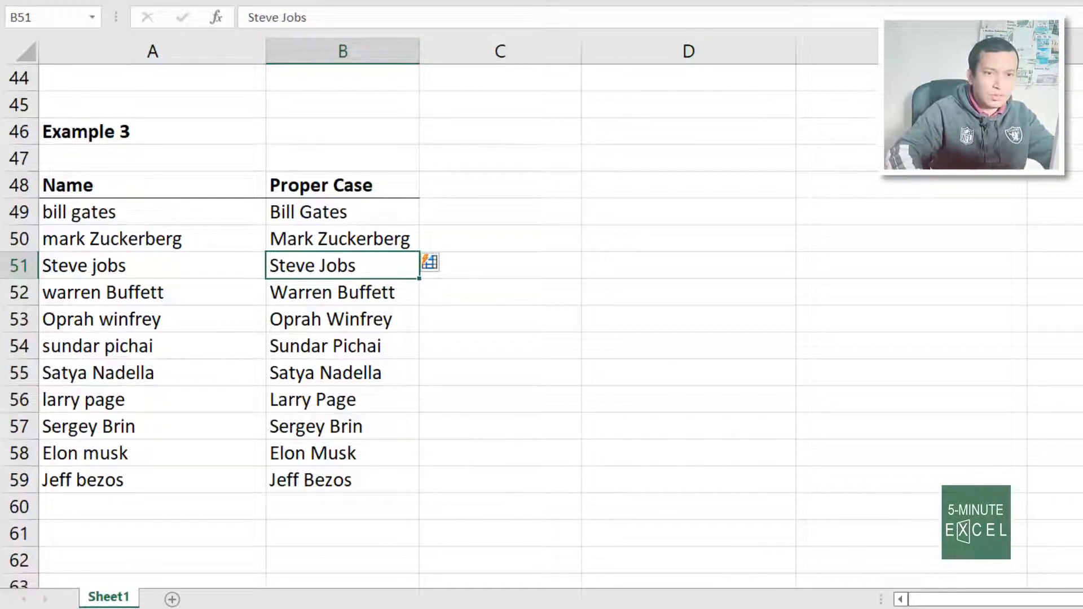
Scroll to Example 4, enter BG and MZ in B69:B70, and accept Flash Fill's initials through JB
scroll(541, 327, down, 4)
scroll(542, 328, down, 3)
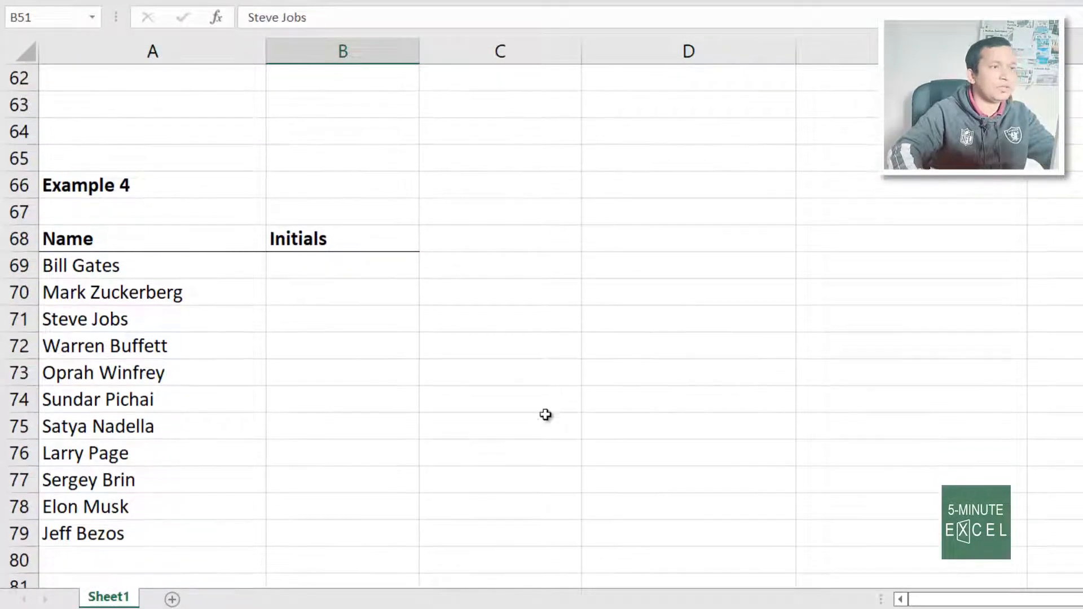
click(341, 267)
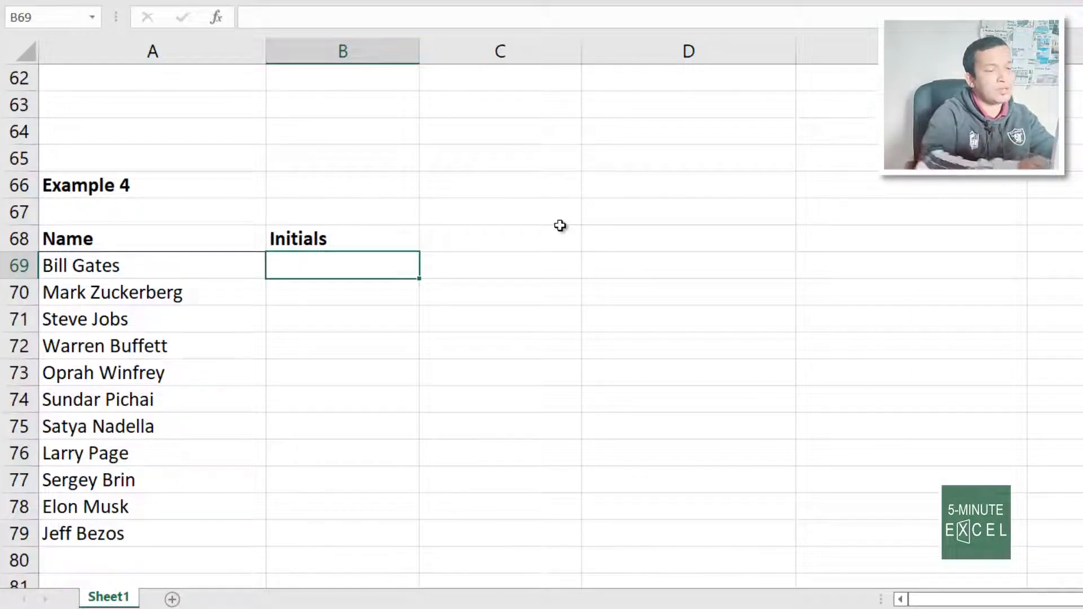
text(BG)
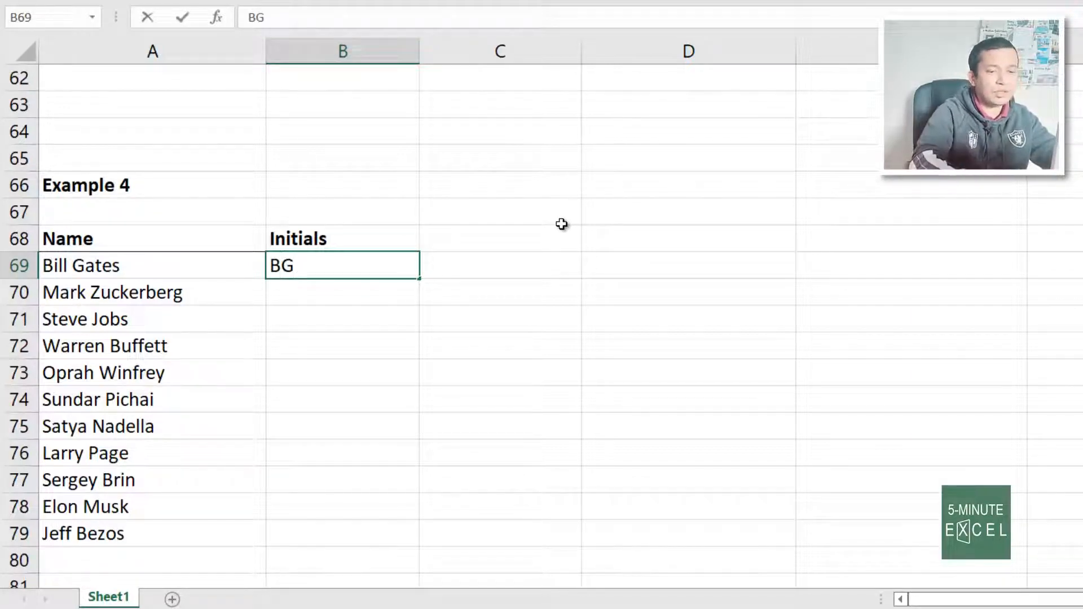
key(Return)
text(MZ)
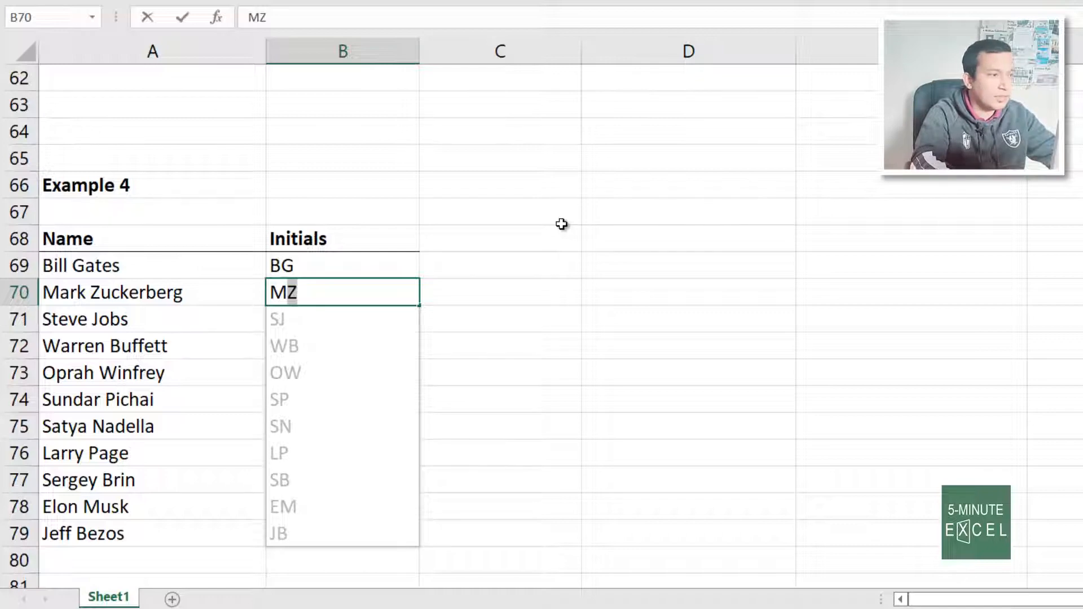
key(Return)
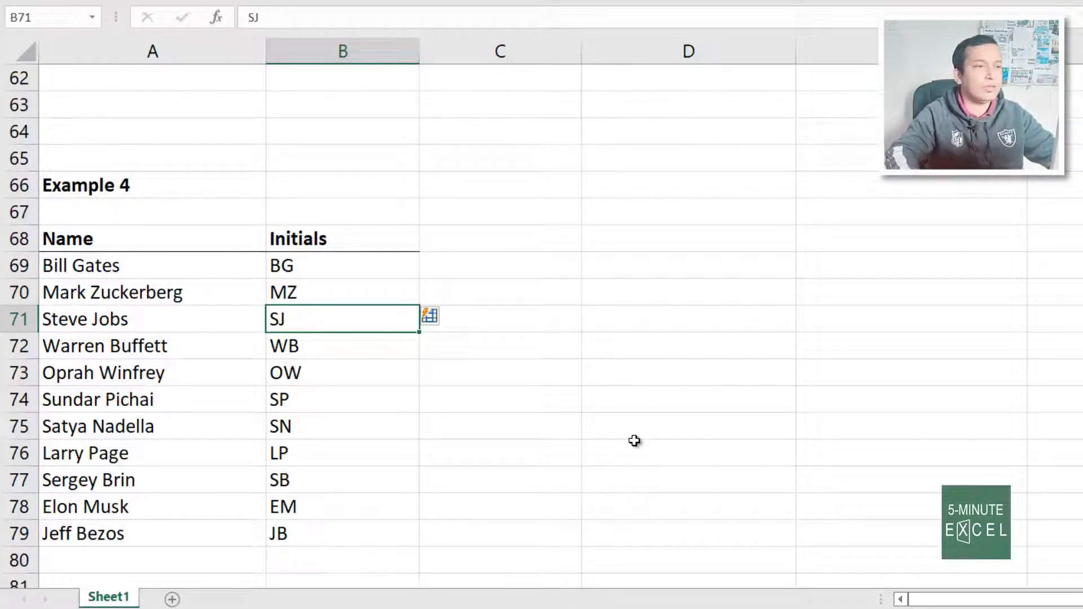
Enter the first listed person's first.last e-mail address at 5minutesexcel.com in B89
scroll(547, 385, down, 6)
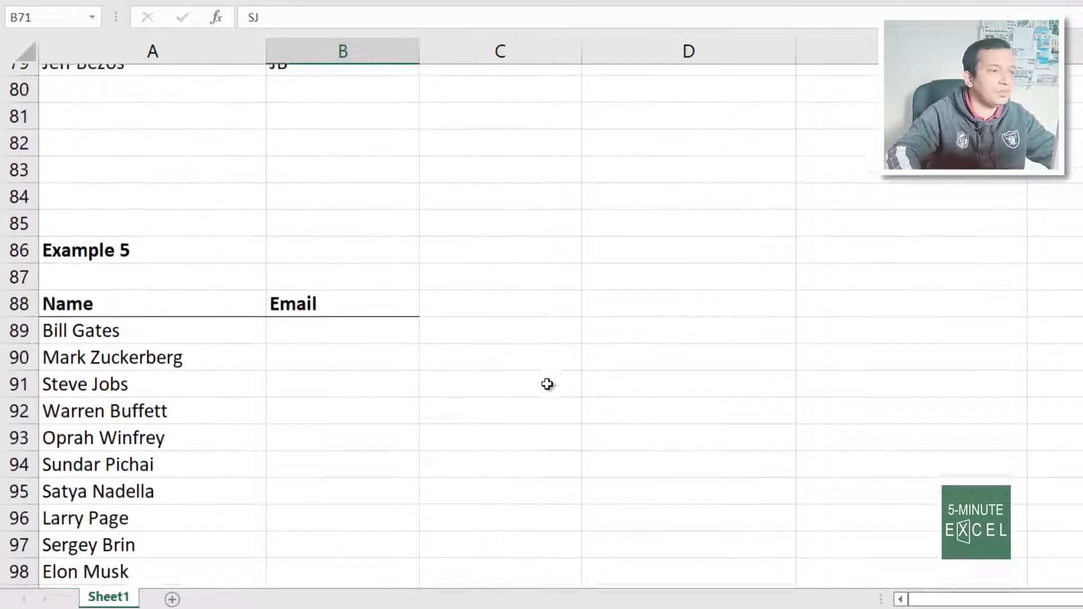
click(362, 324)
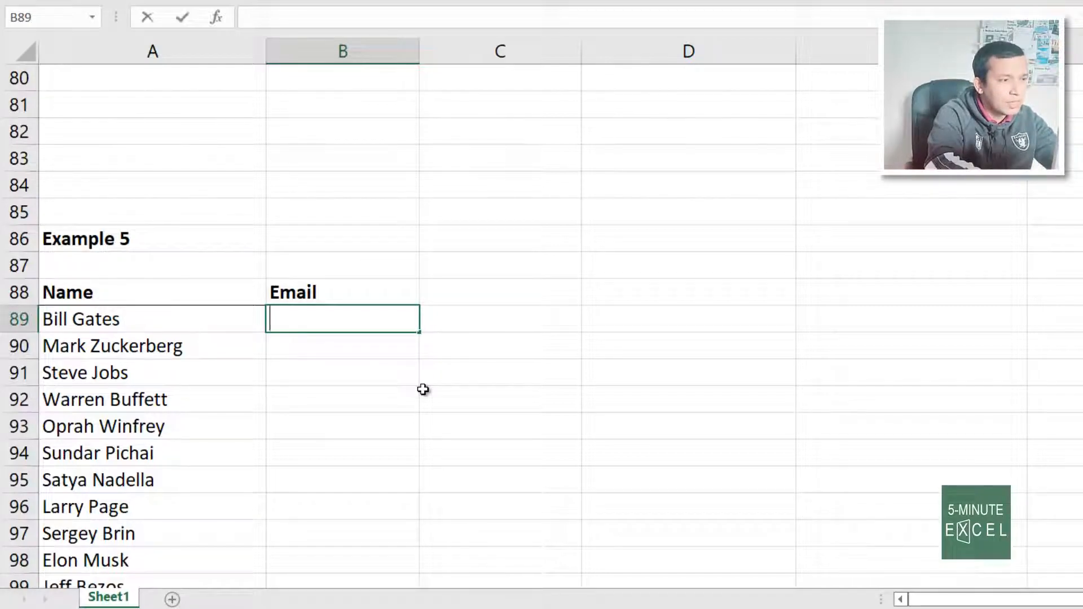
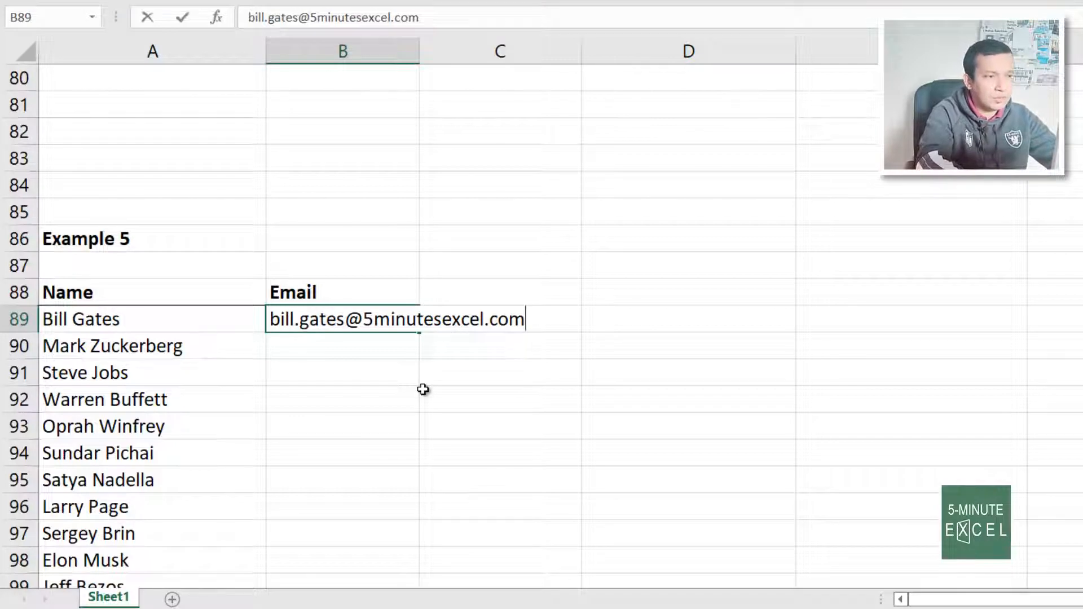
key(Return)
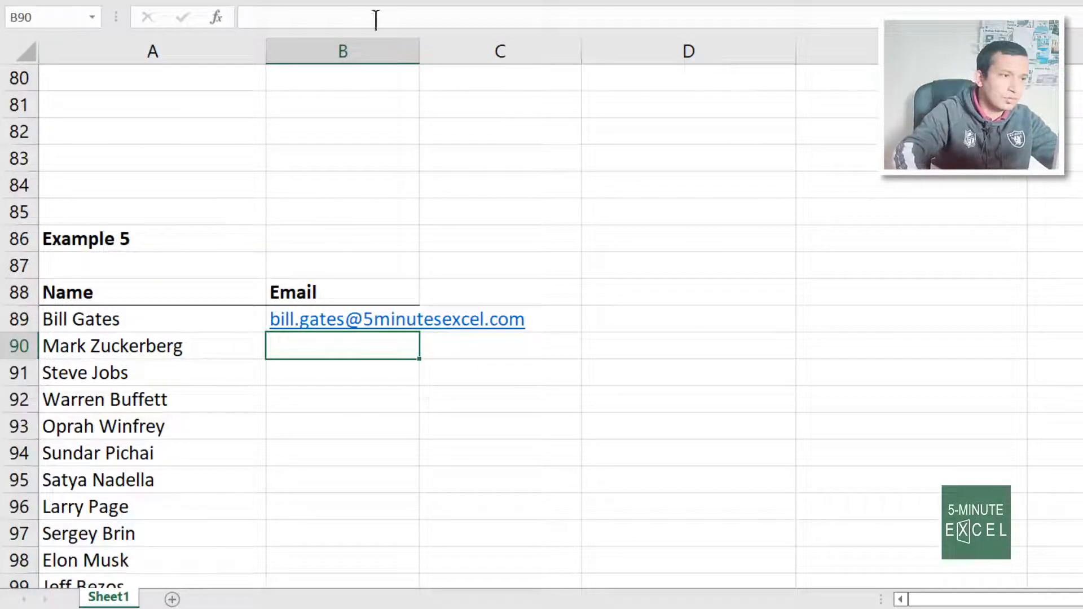
Autofit column B, enter the second person's e-mail address in B90, and select the Email cells
double_click(420, 52)
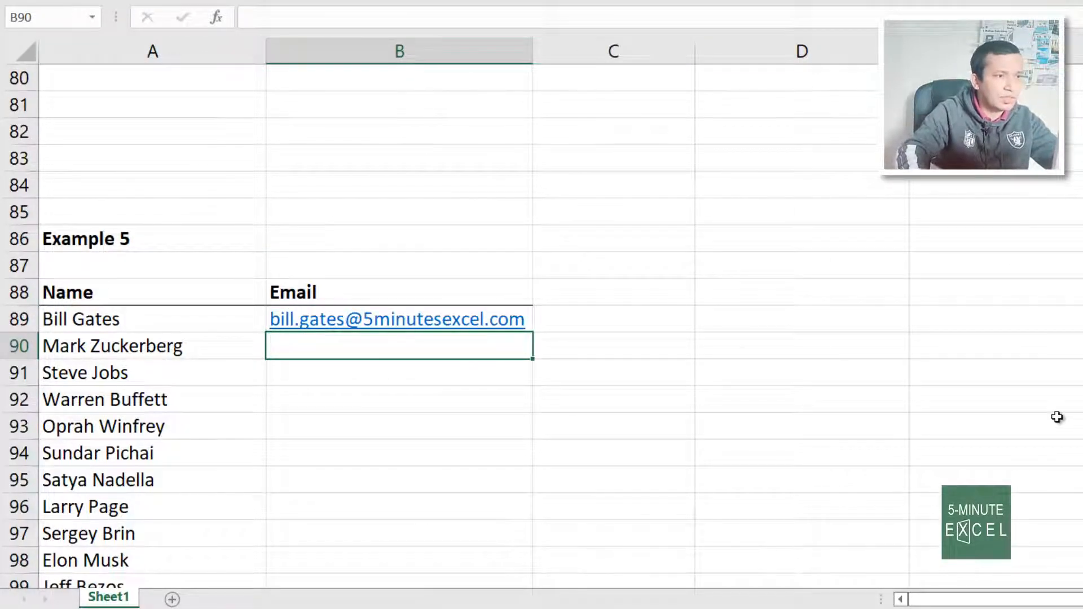
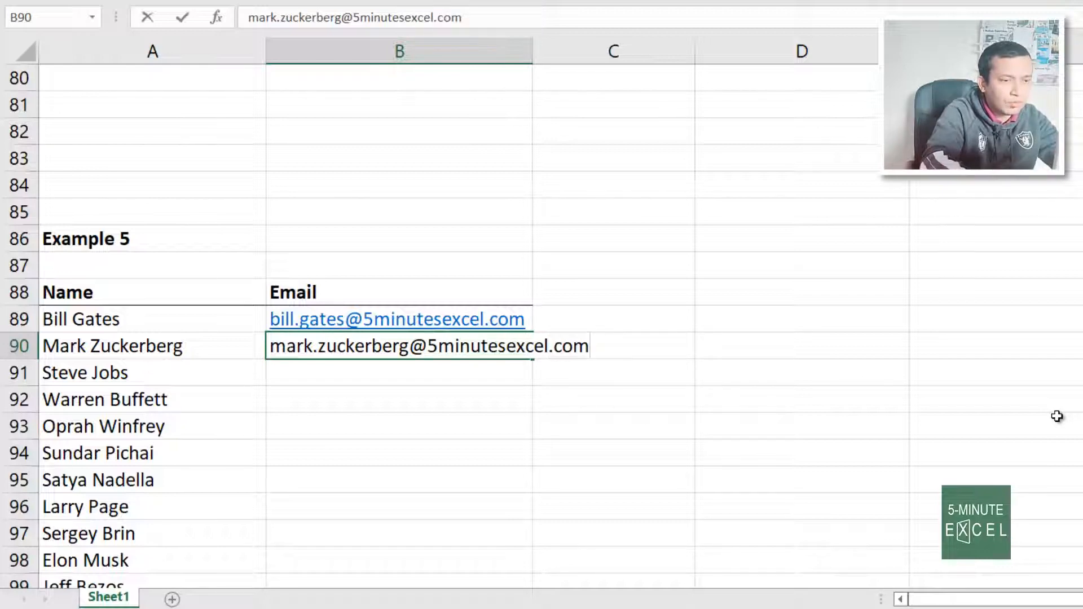
key(Return)
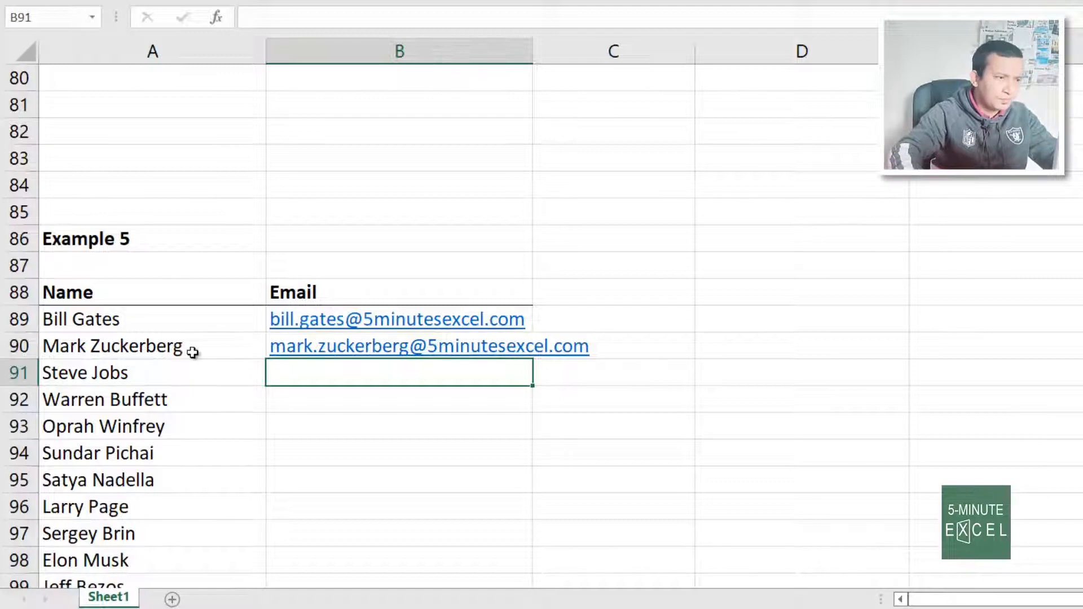
click(367, 287)
key(Down)
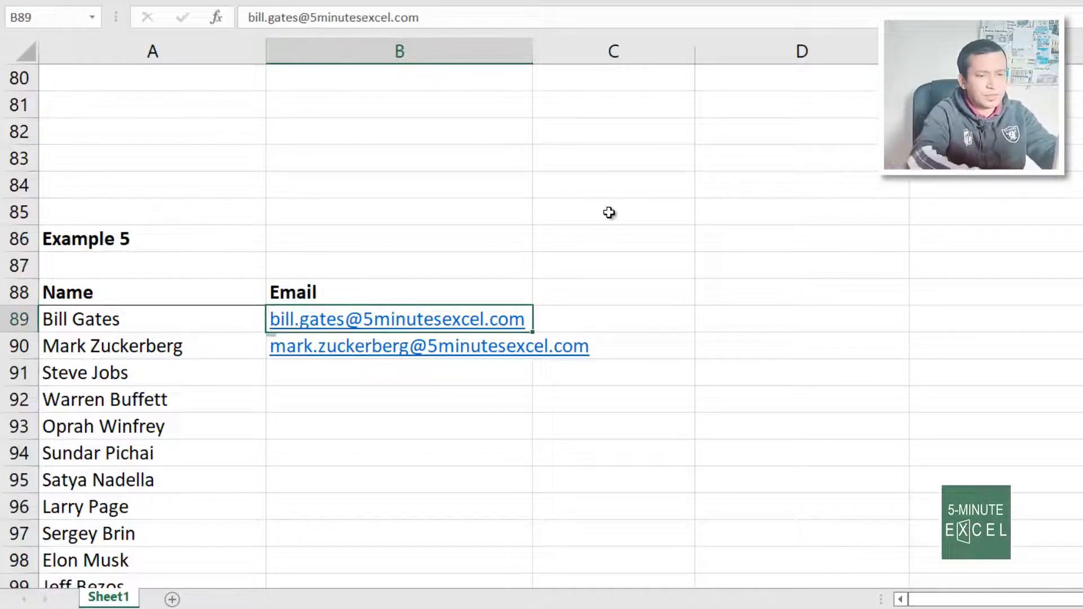
key(shift+Down)
key(shift+Down)
key(shift+Down)
key(shift+Down)
key(shift+Down)
key(shift+Down)
key(shift+Down)
key(shift+Down)
key(shift+Down)
key(shift+Down)
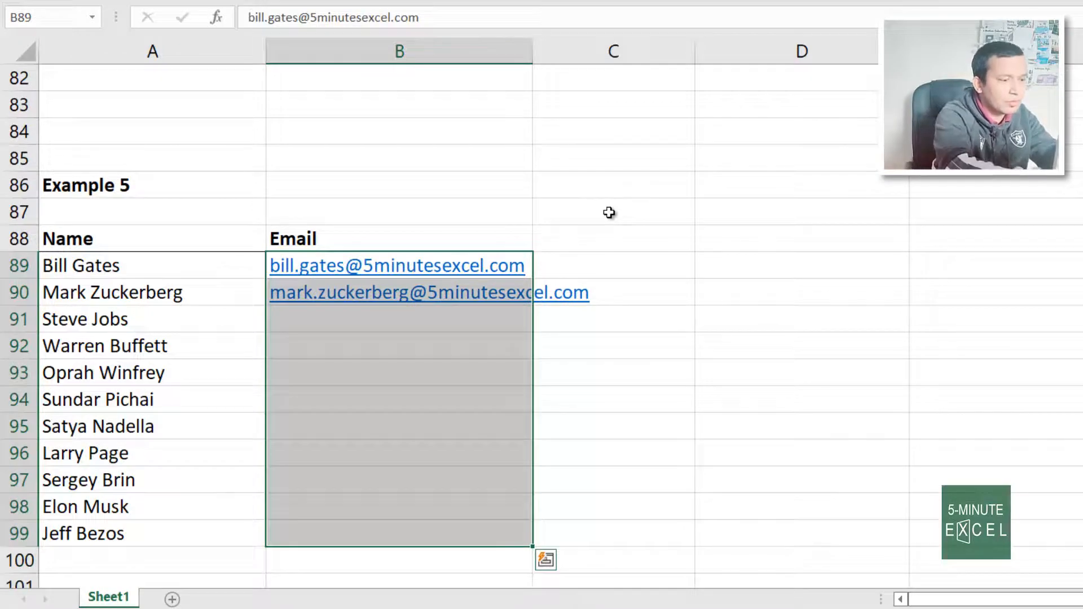
Flash Fill the remaining e-mail addresses in B89:B99 and autofit column B
key(ctrl+e)
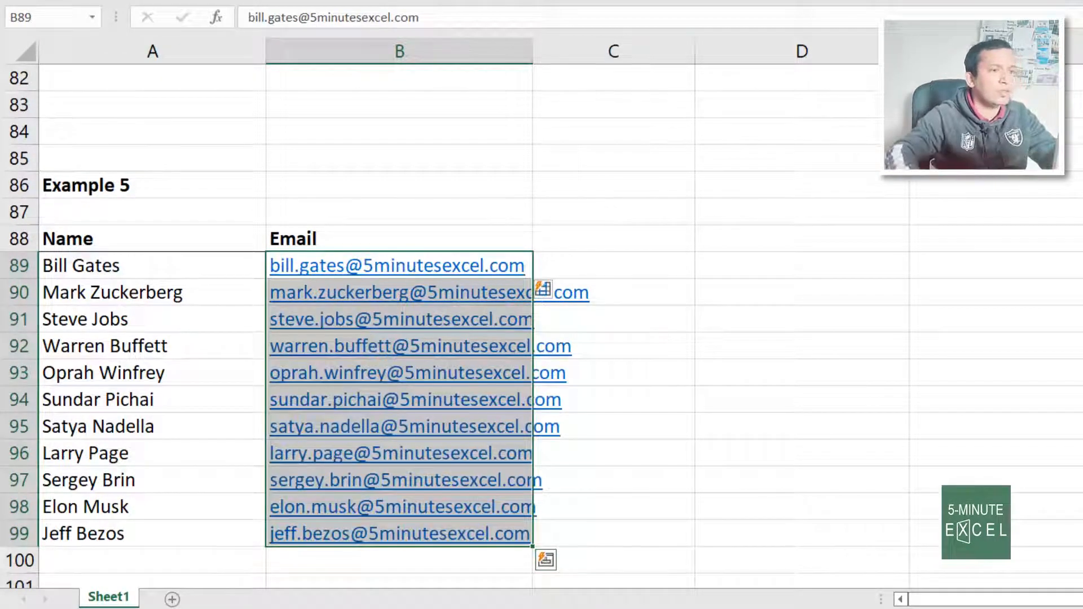
double_click(526, 54)
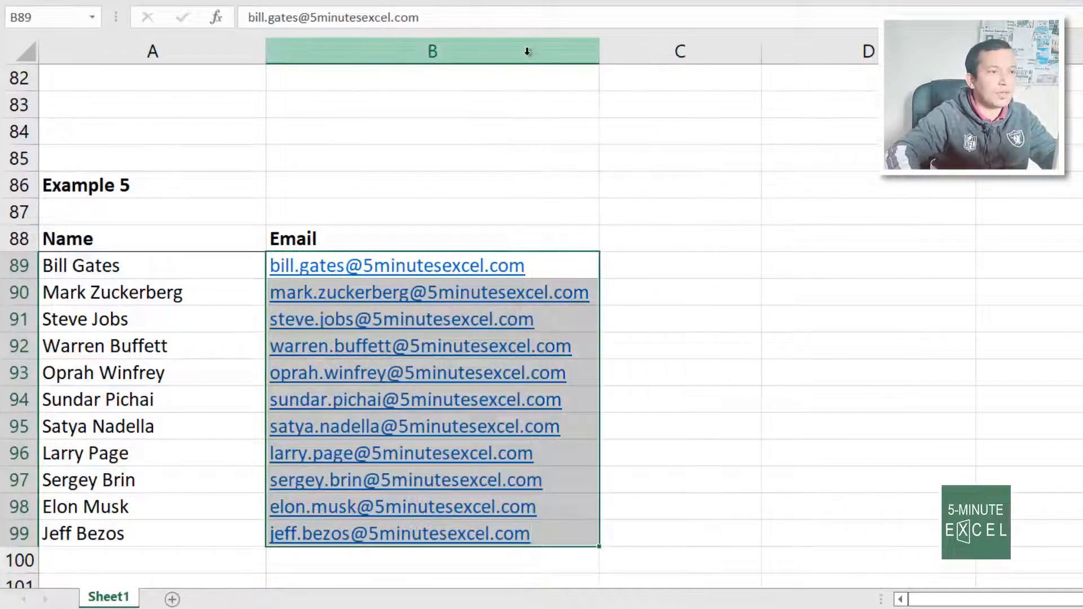
click(922, 344)
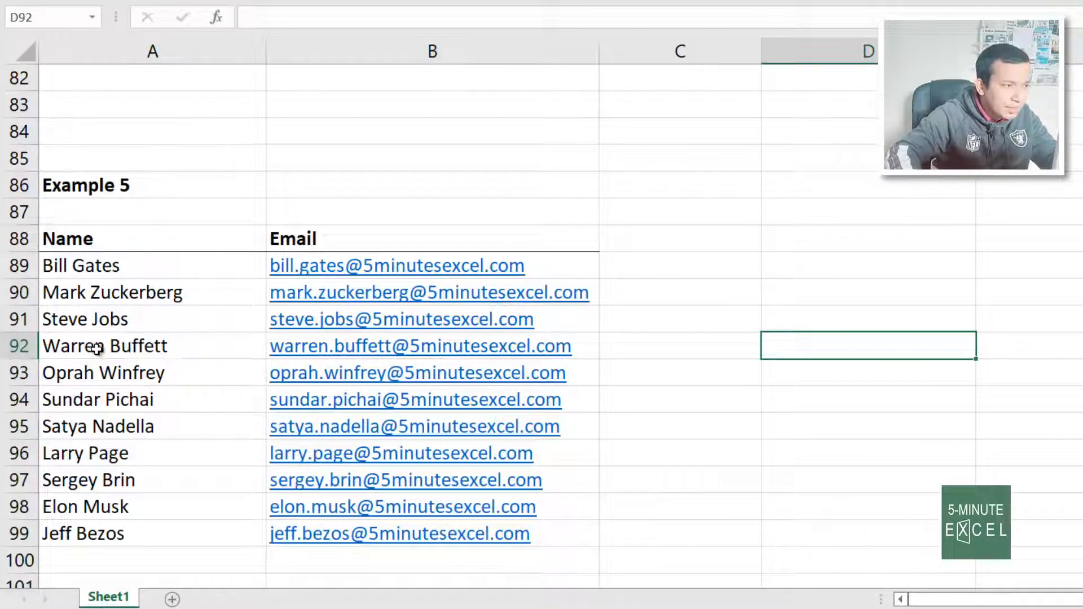
Step through the names and their e-mail addresses to check that they match
click(167, 265)
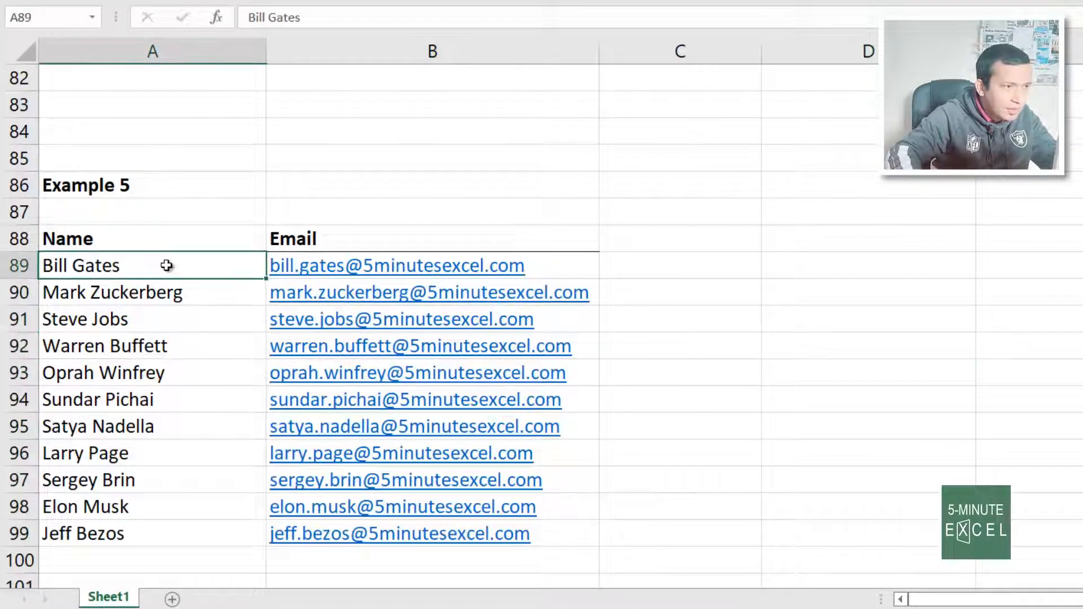
key(Right)
key(Down)
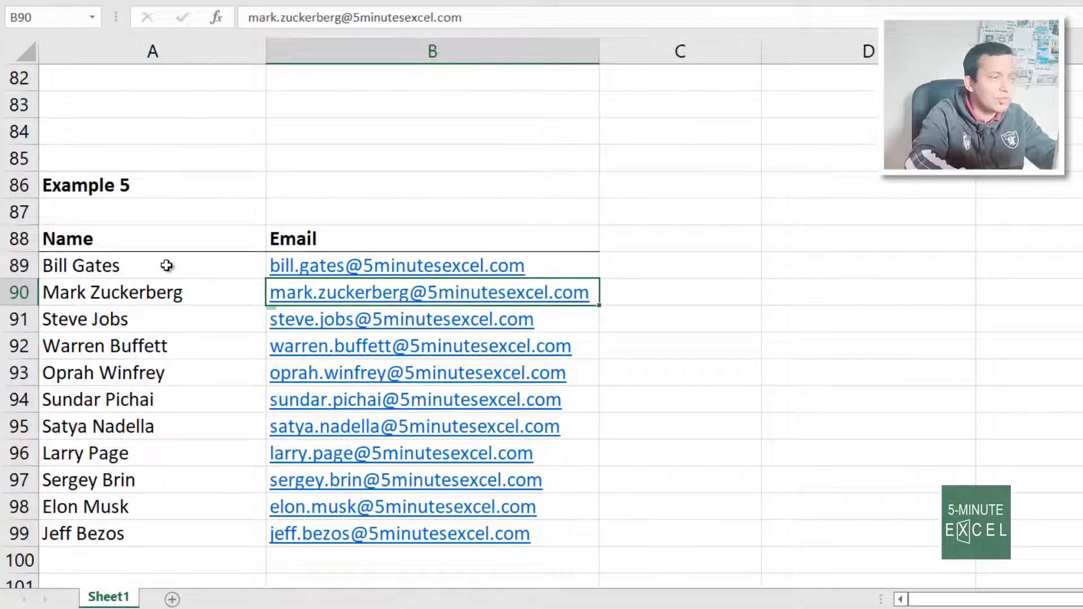
key(Left)
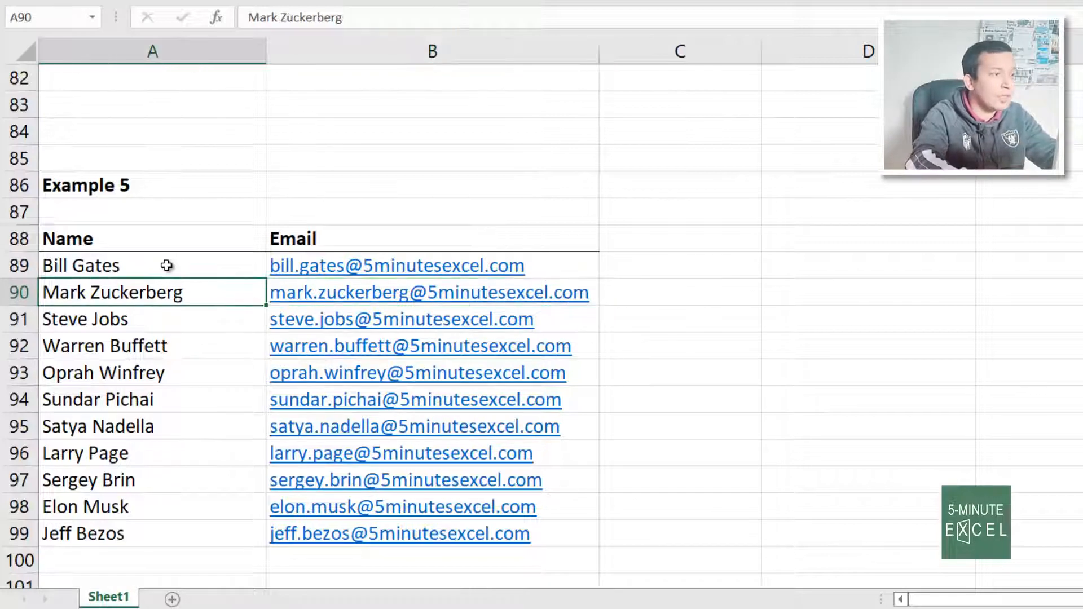
key(Down)
key(Down)
key(Down)
key(Down)
key(Down)
key(Down)
key(Down)
key(Down)
key(Down)
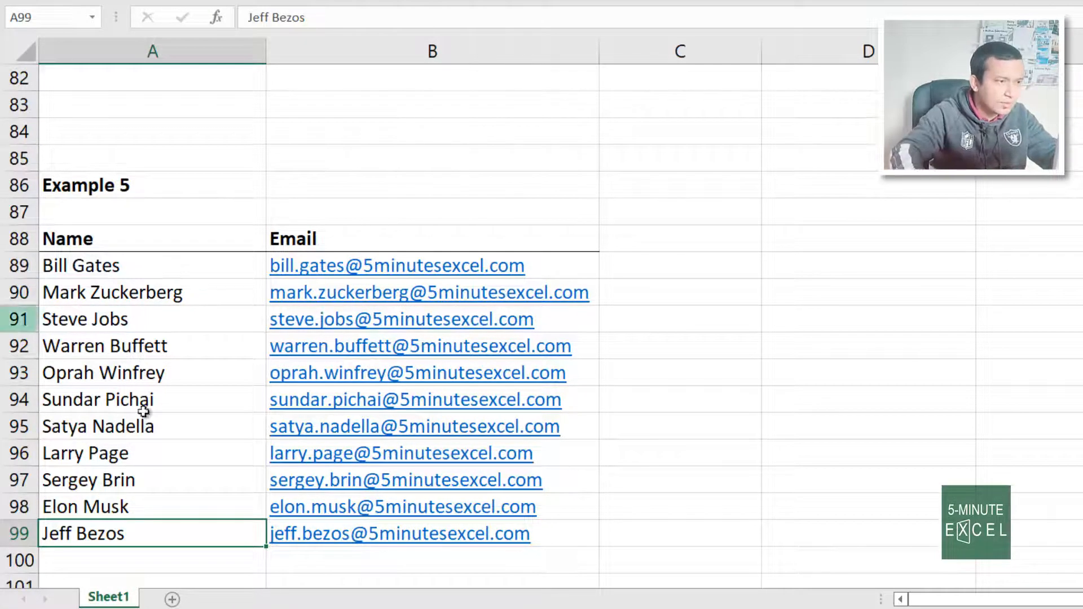
Scroll down to Example 6 and inspect the existing code in B116
scroll(769, 430, down, 3)
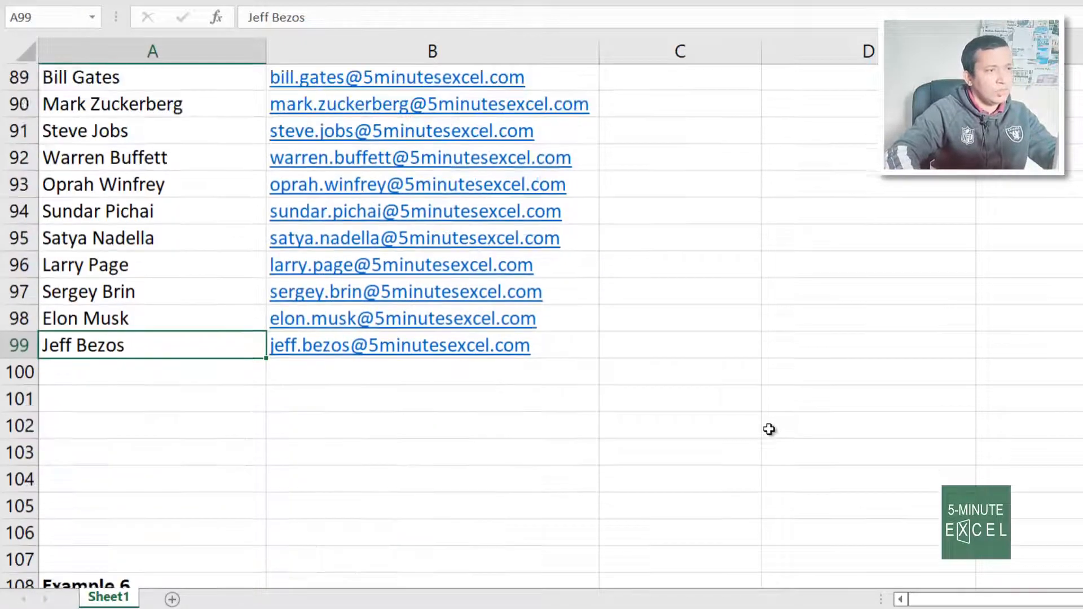
scroll(769, 429, up, 3)
scroll(769, 430, down, 3)
scroll(769, 429, down, 3)
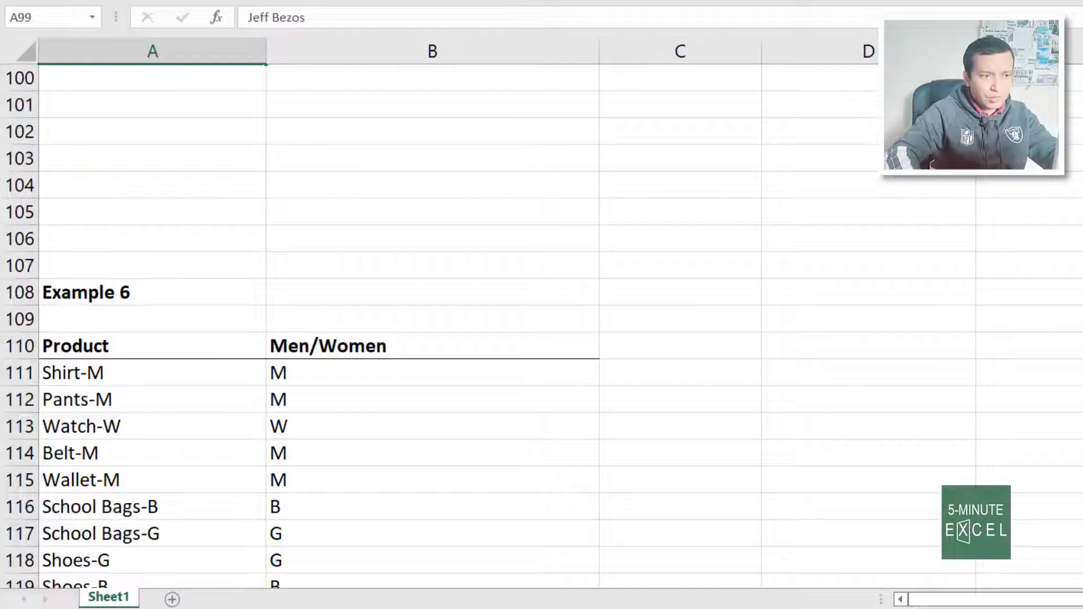
scroll(769, 429, down, 1)
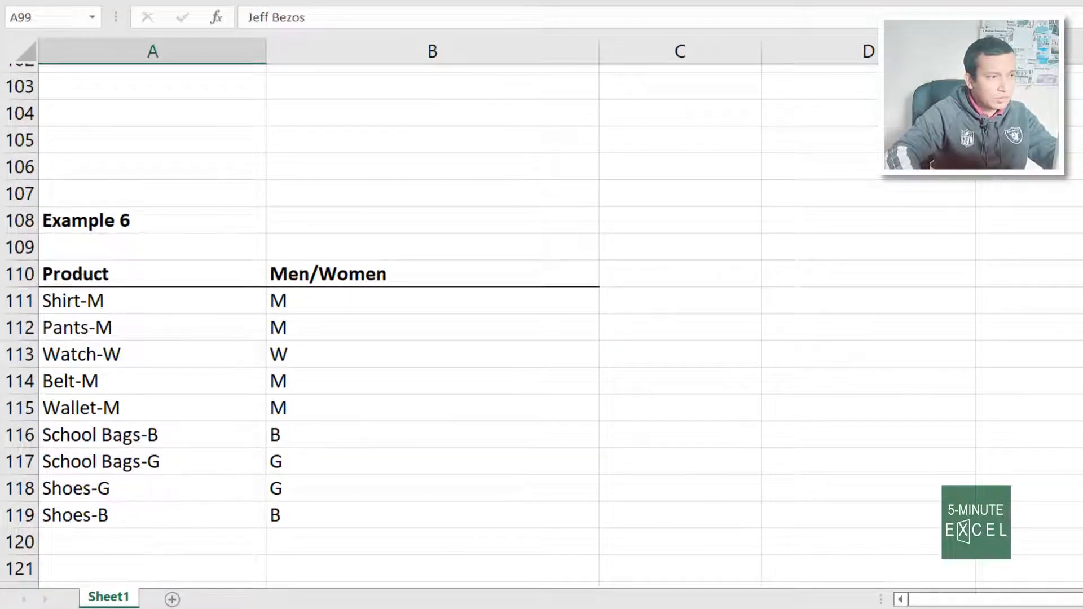
scroll(347, 384, up, 6)
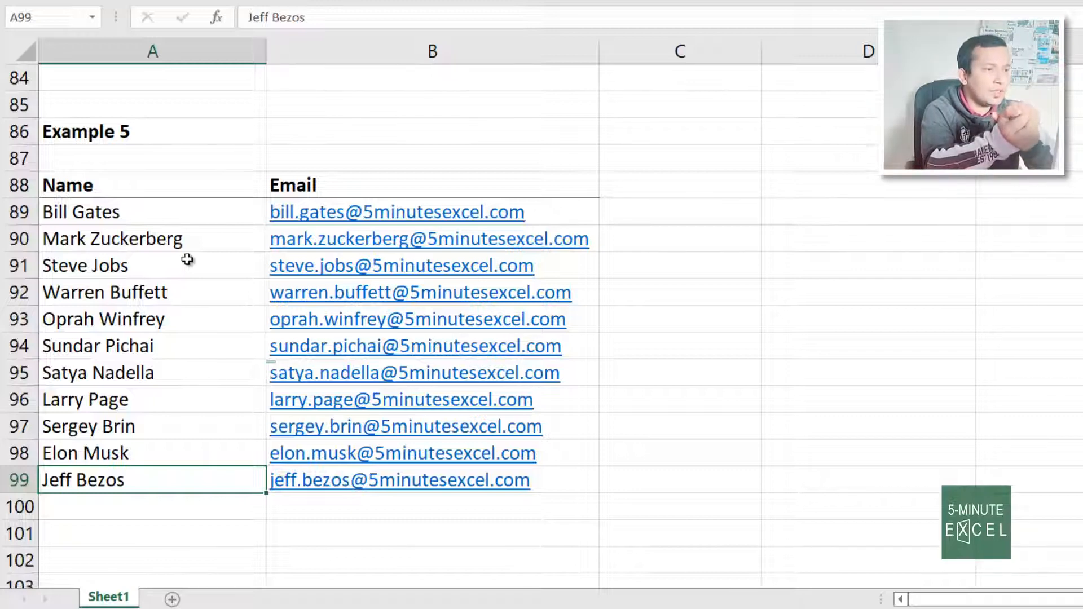
scroll(187, 259, down, 6)
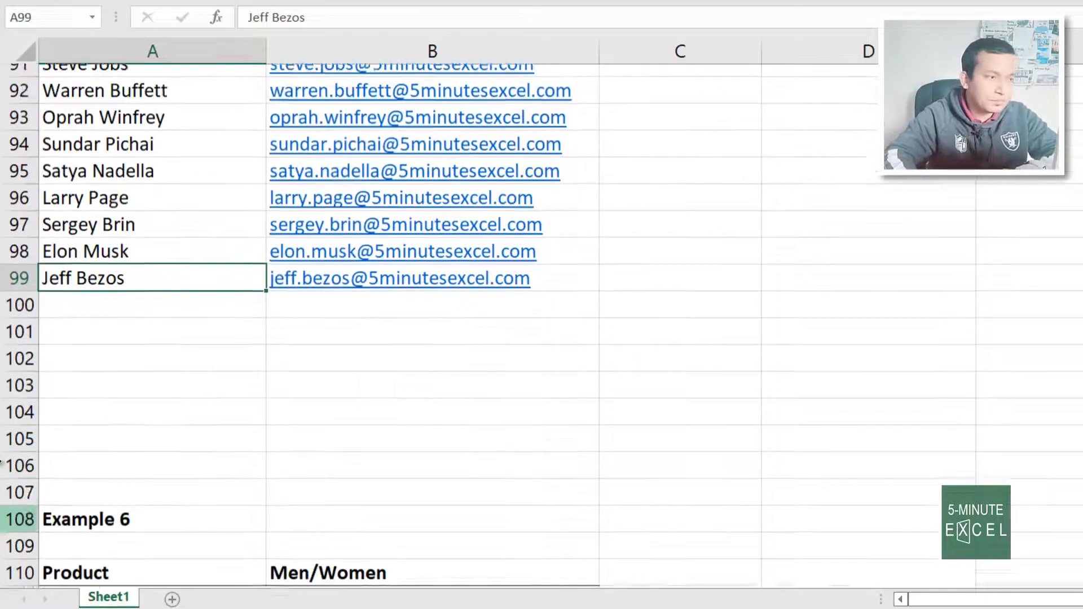
click(532, 458)
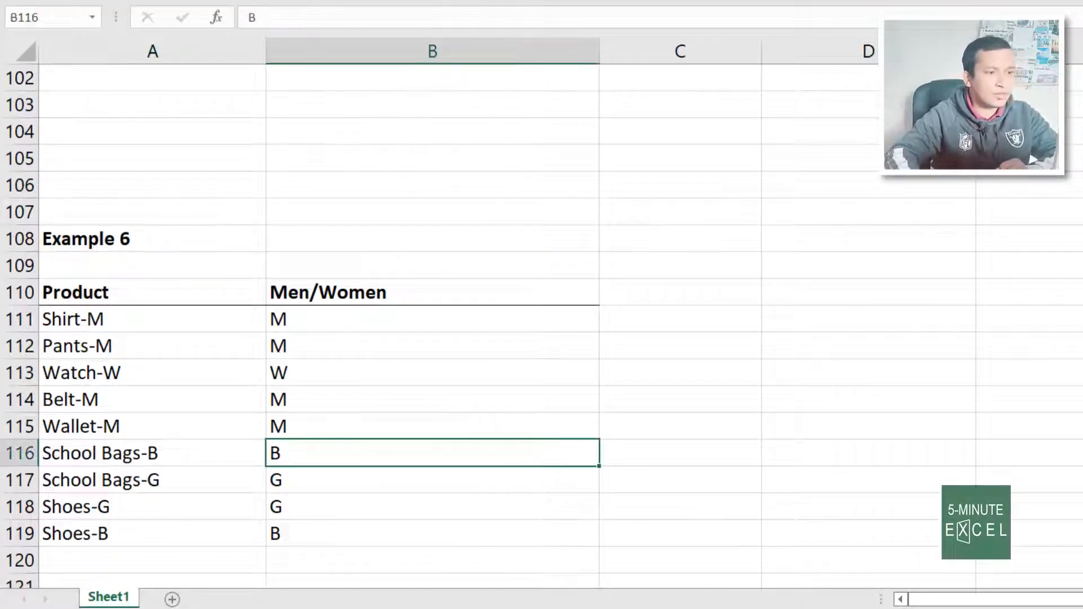
Highlight the product names in A111:A119, then select the Men/Women header cell B110
scroll(192, 345, down, 1)
scroll(192, 344, up, 1)
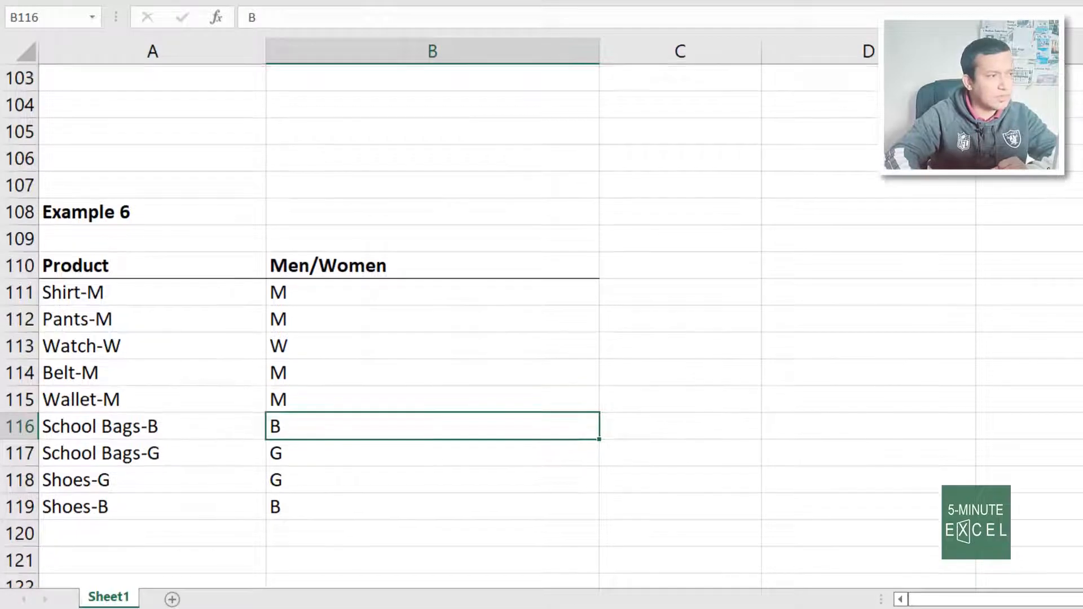
scroll(191, 344, down, 1)
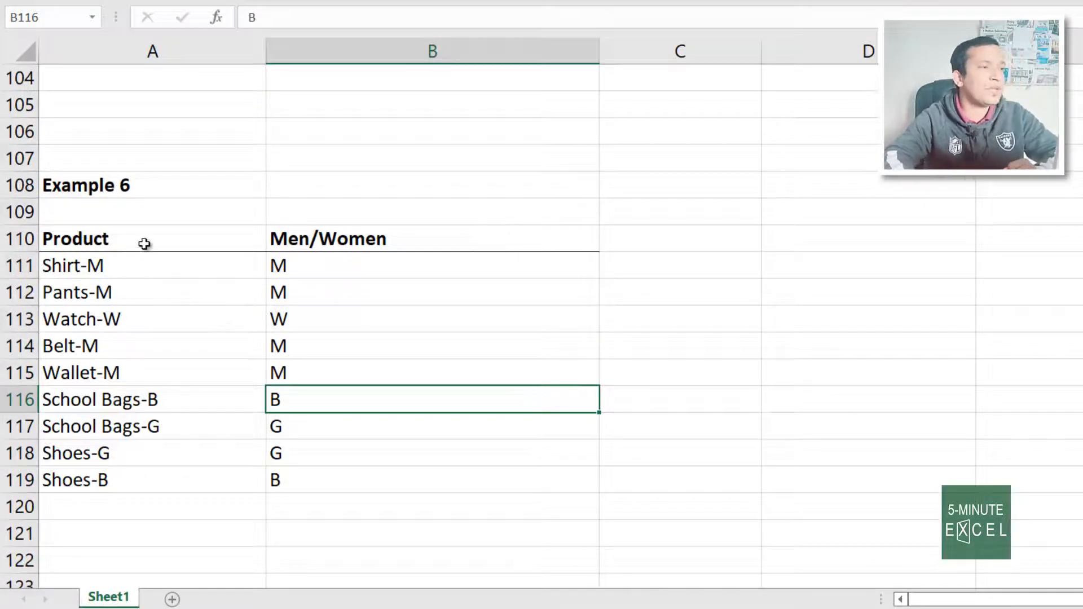
drag(175, 269, 253, 478)
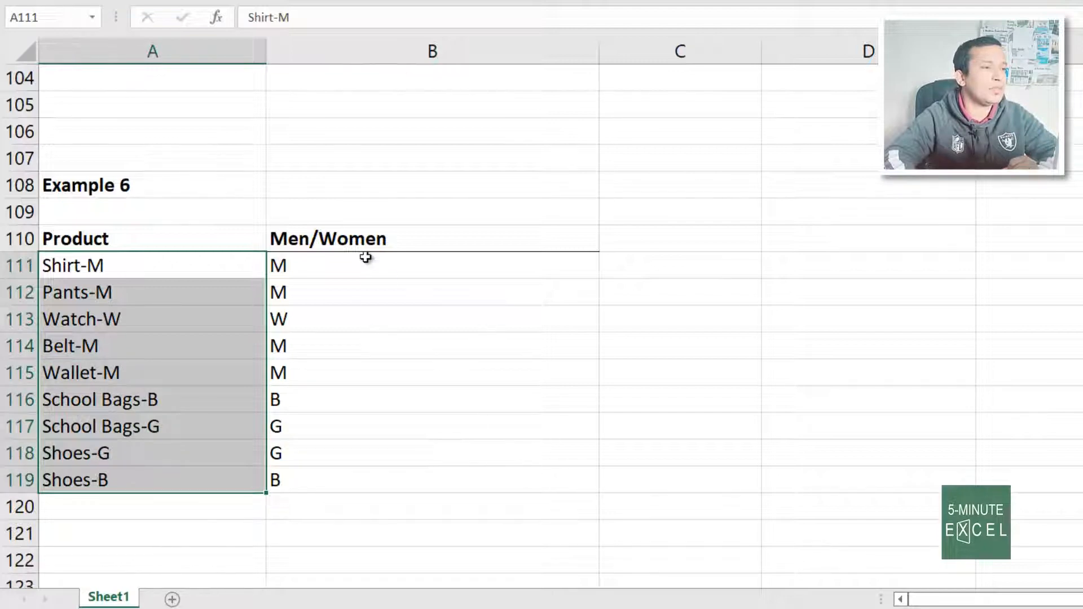
click(139, 275)
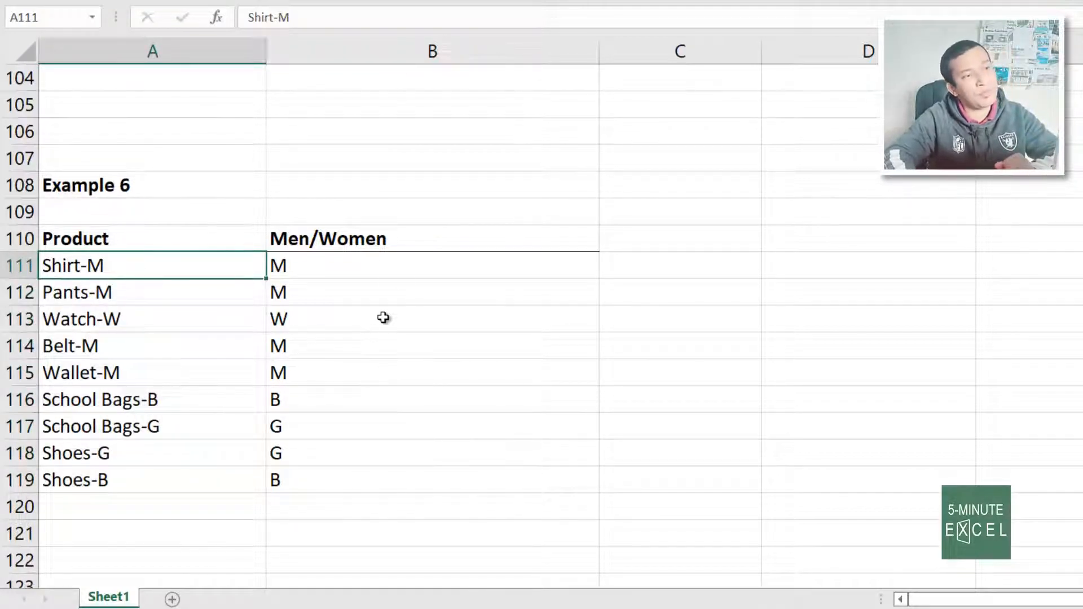
click(404, 235)
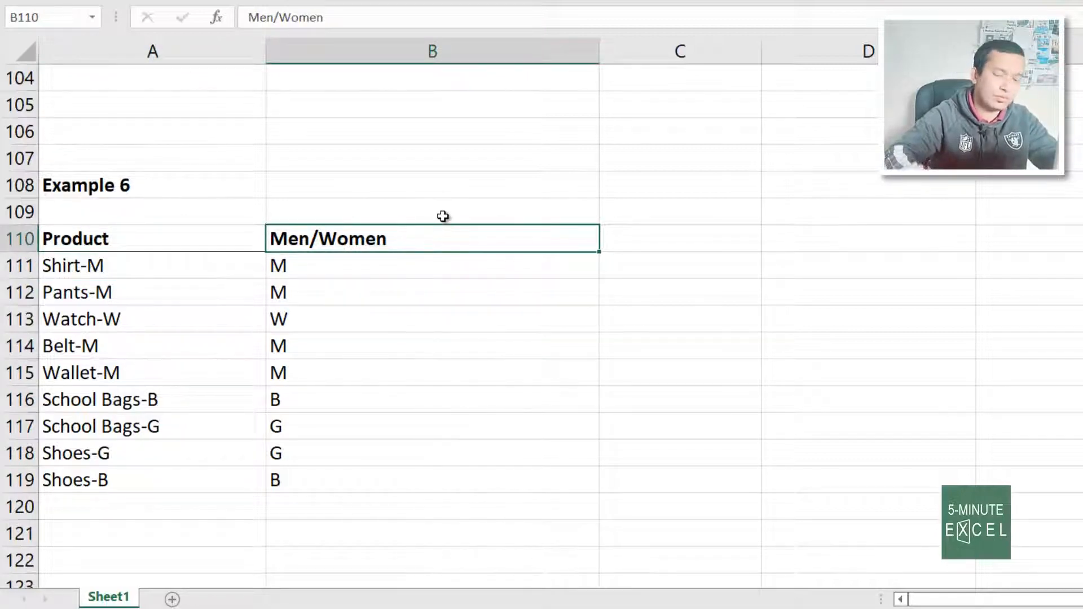
Append /Boy/Girl to the Example 6 header so it reads Men/Women/Boy/Girl
key(F2)
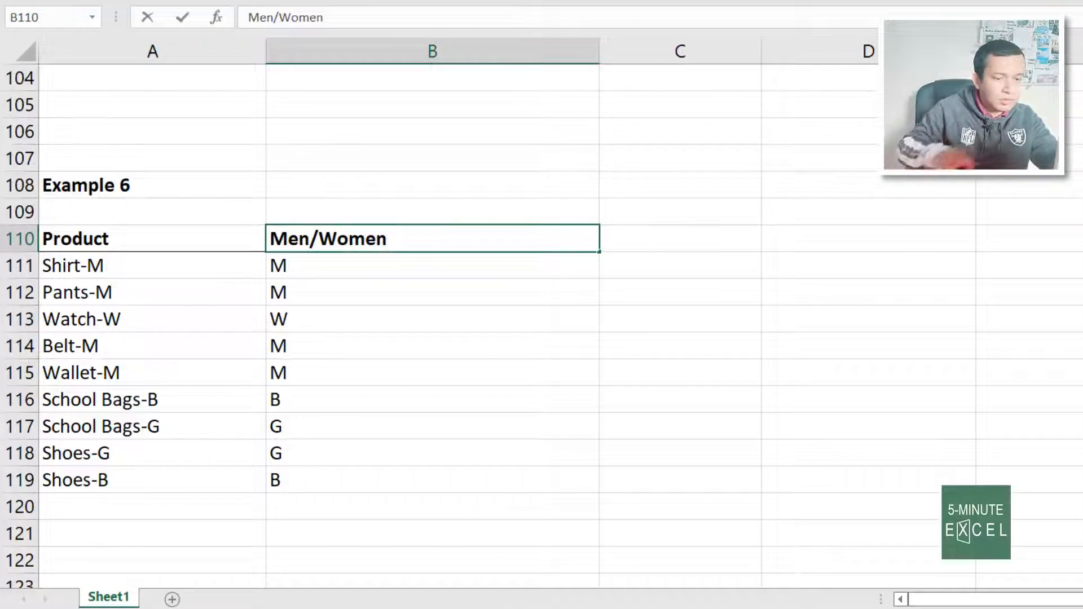
text(/Bo)
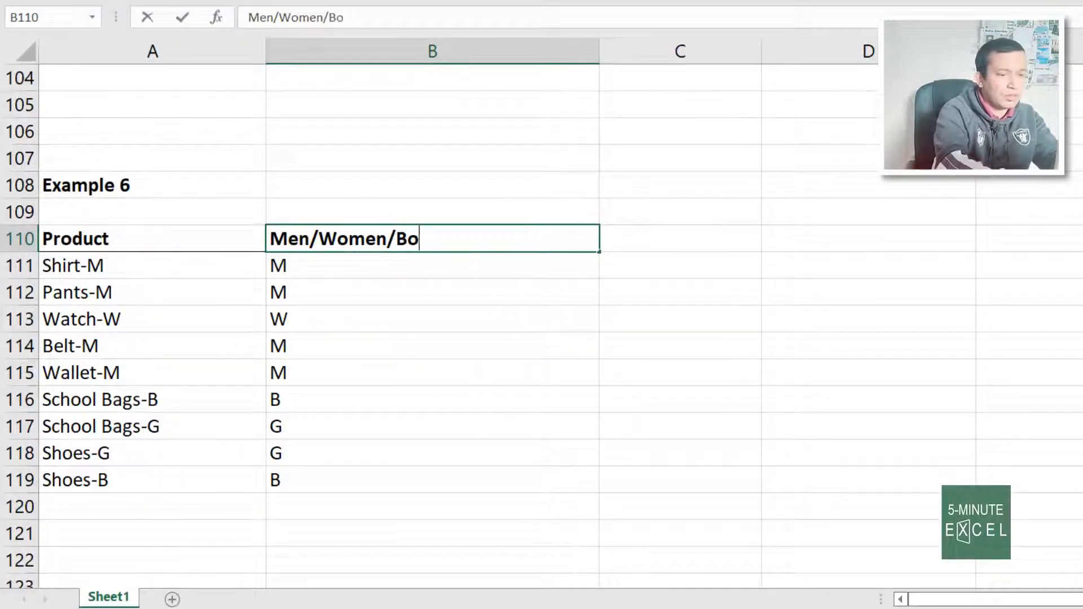
text(y/Girl)
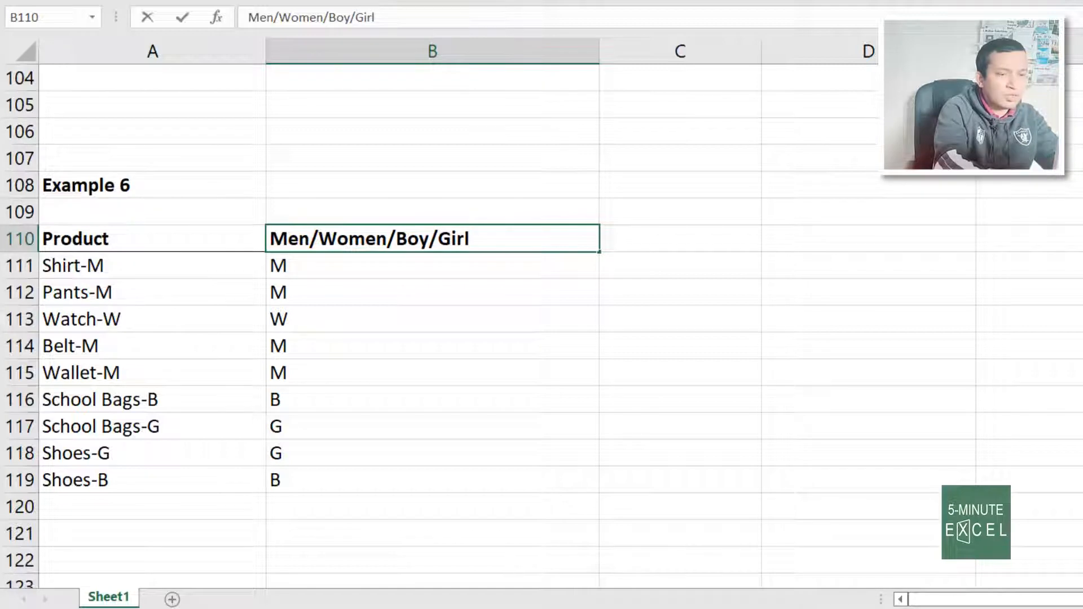
key(Return)
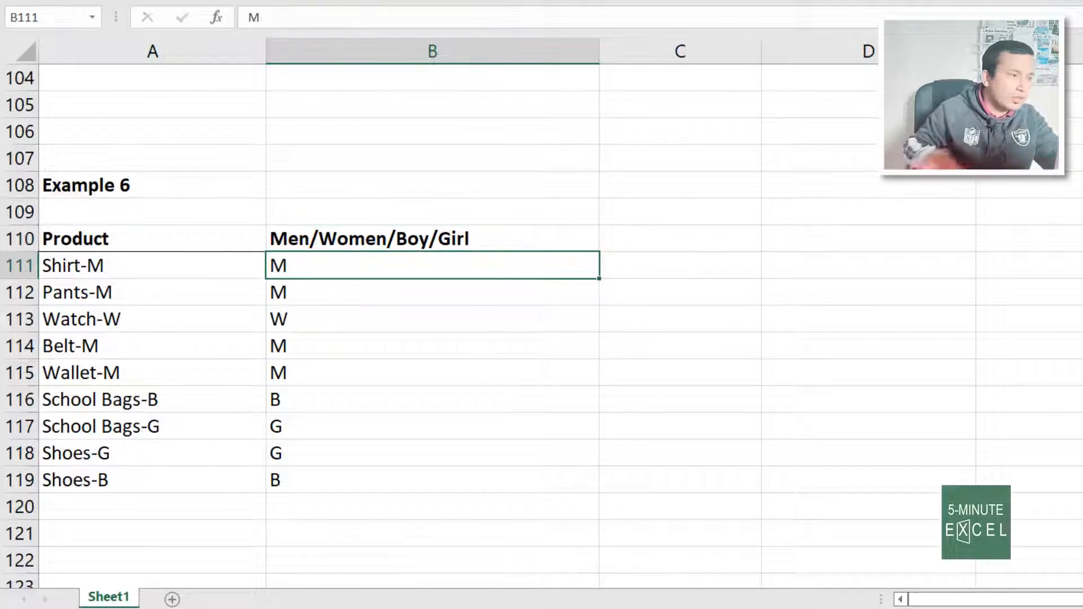
Review the product names and clear the old codes from B111:B119
drag(167, 276, 191, 479)
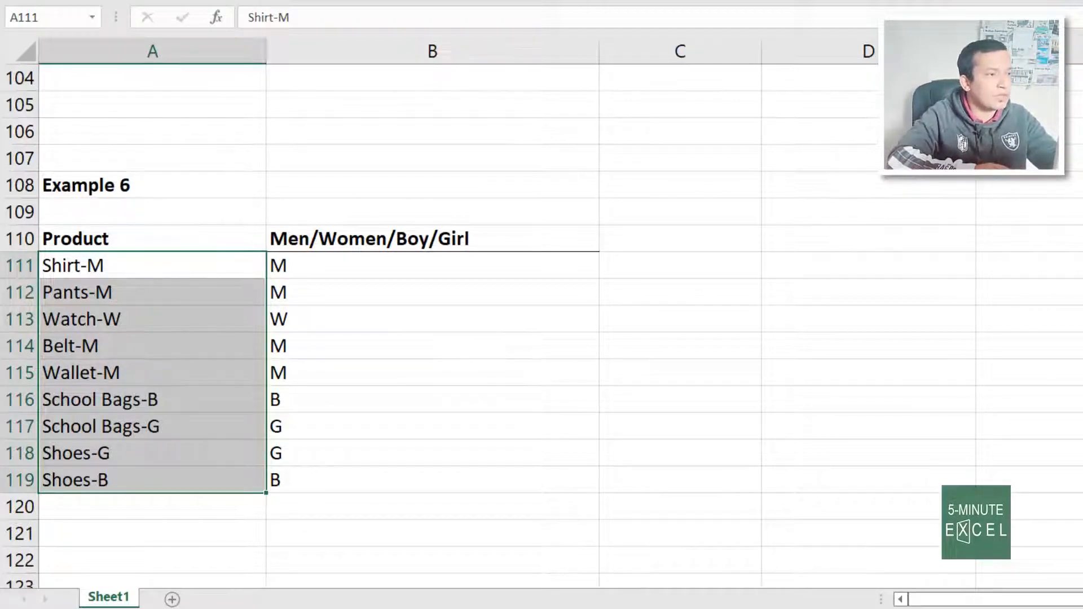
click(181, 315)
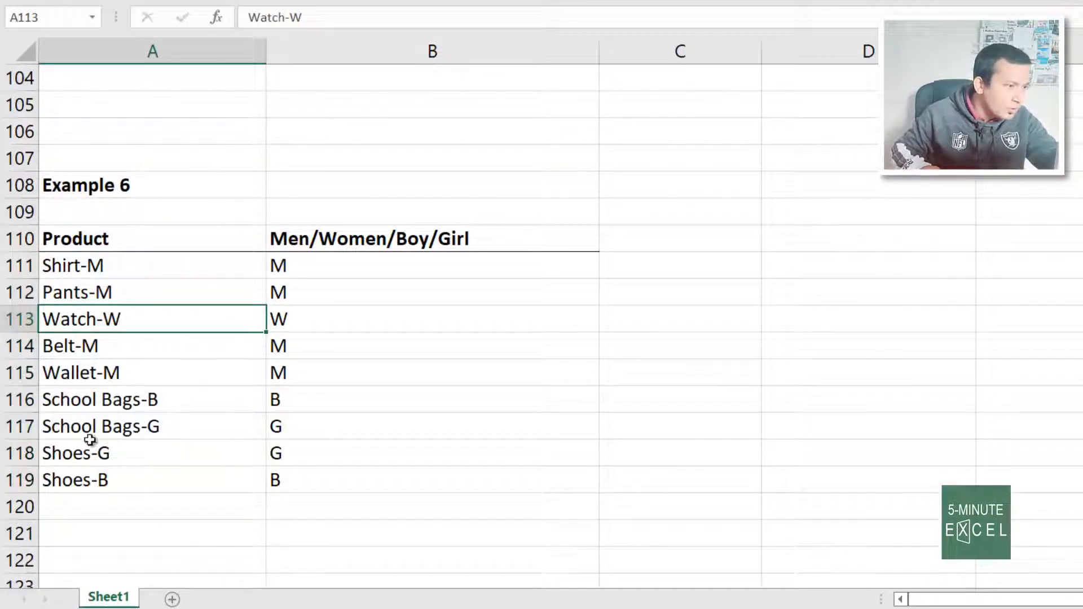
click(117, 477)
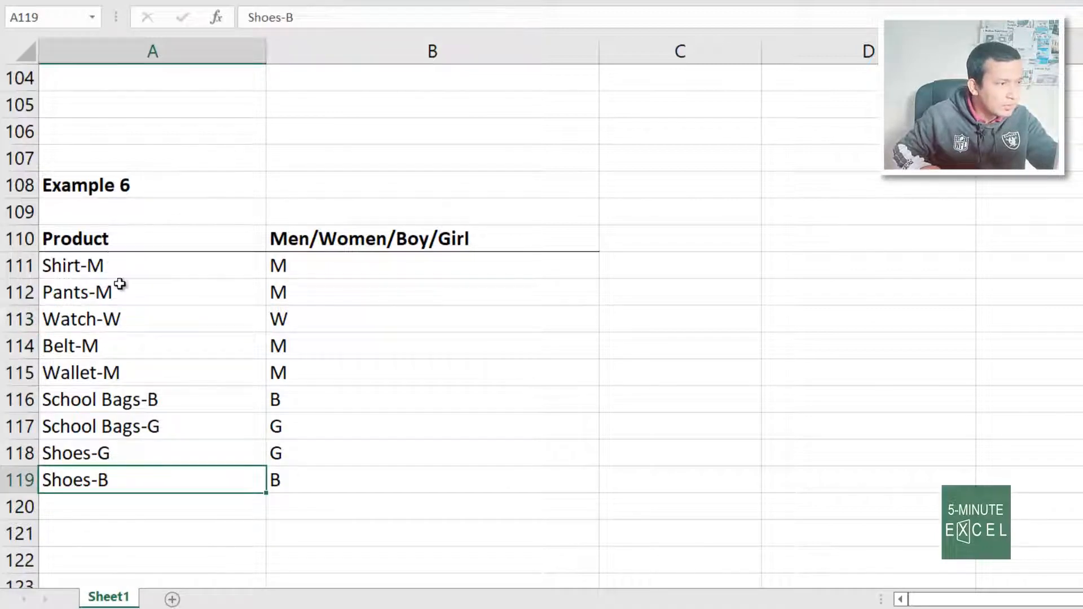
drag(115, 264, 149, 478)
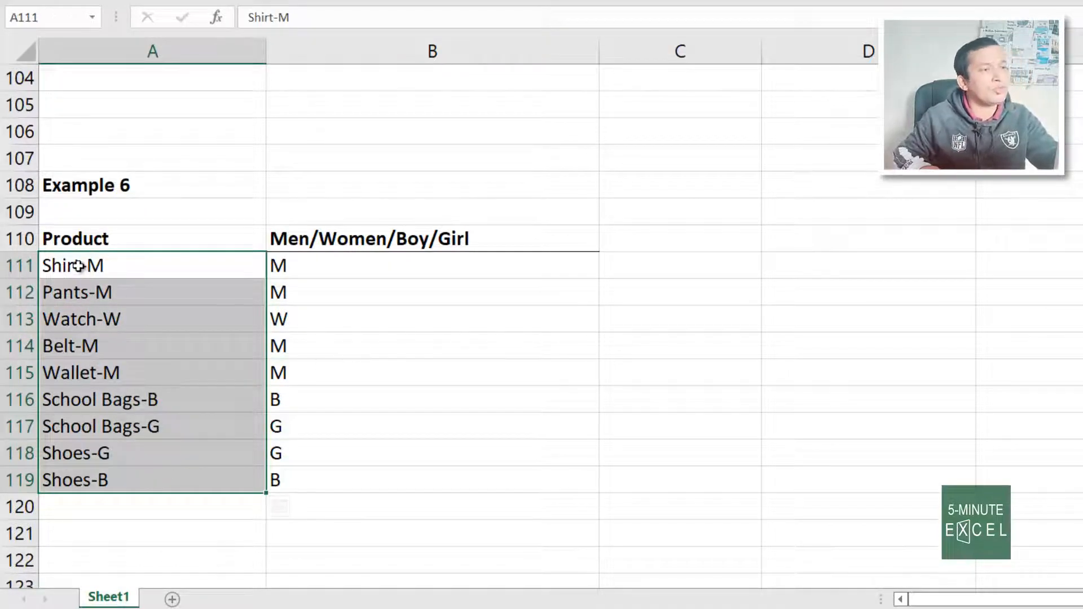
drag(314, 264, 329, 496)
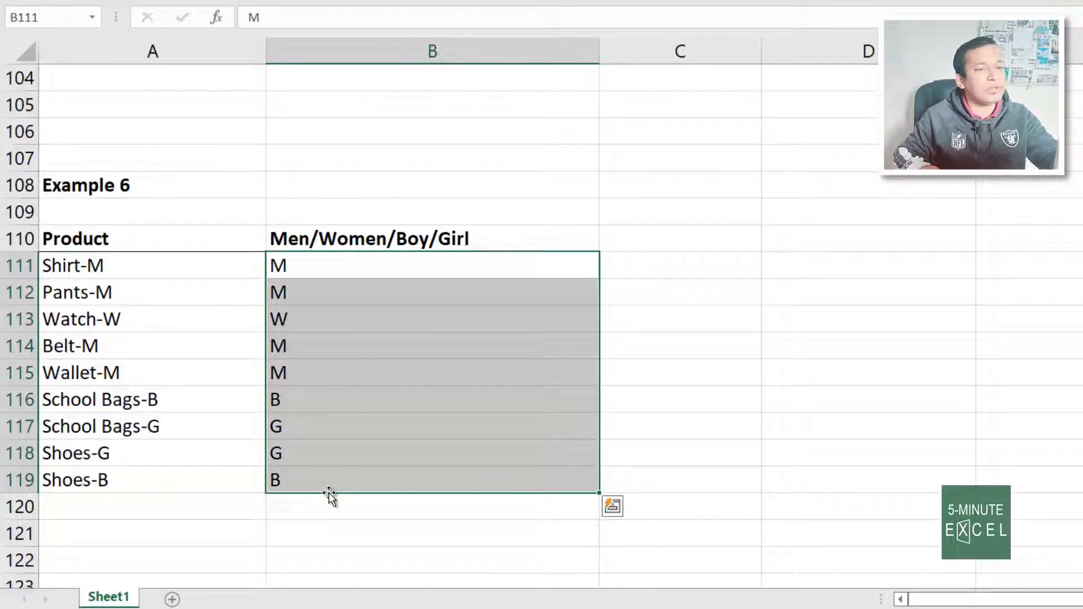
key(Delete)
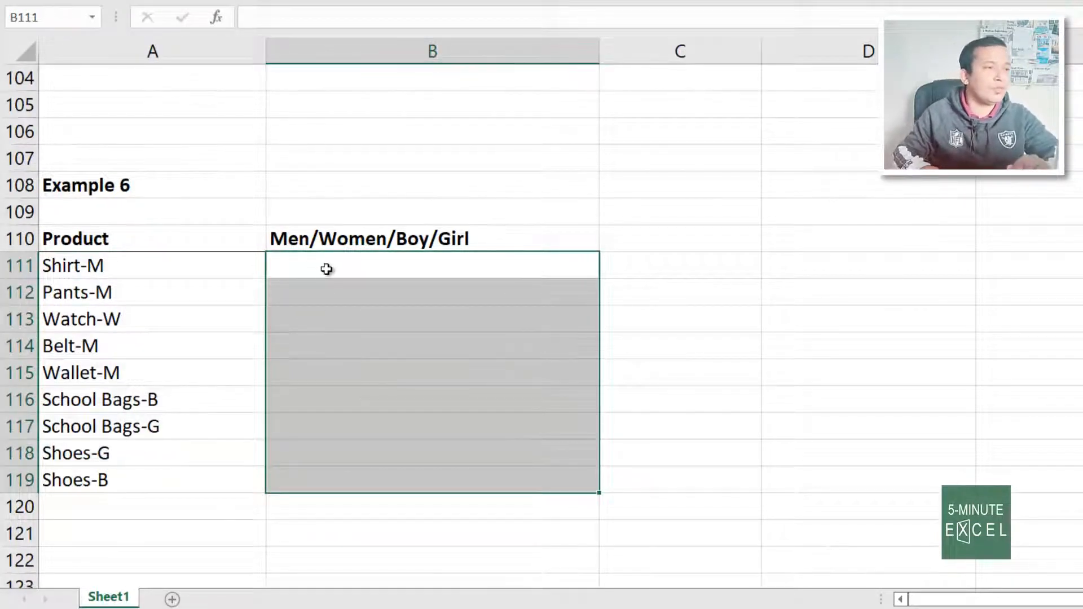
Enter M, M, W in B111:B113, then Flash Fill the remaining product codes with Ctrl+E
click(326, 270)
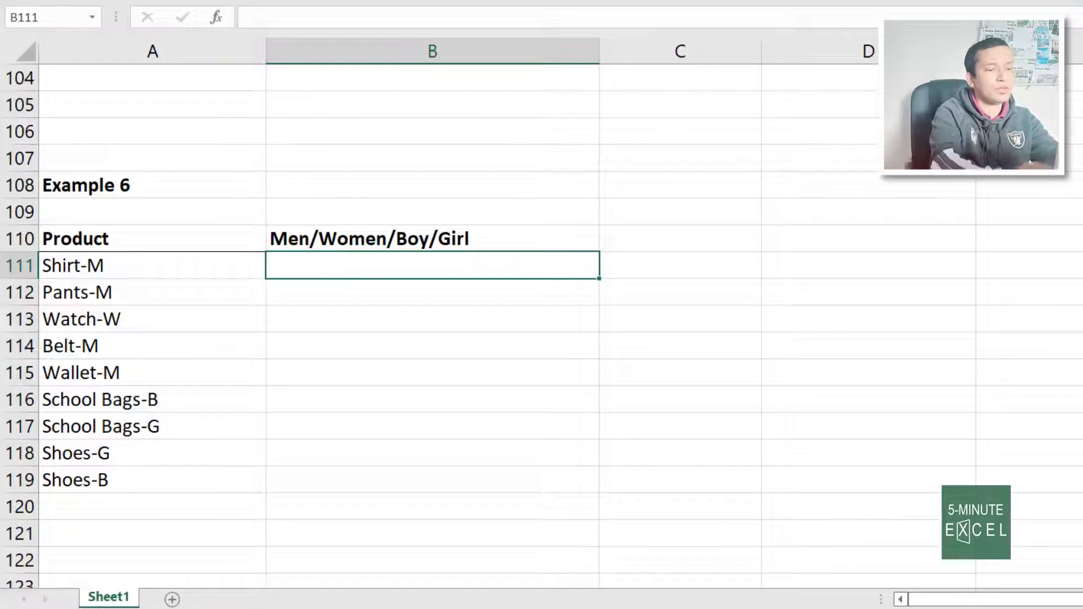
text(M)
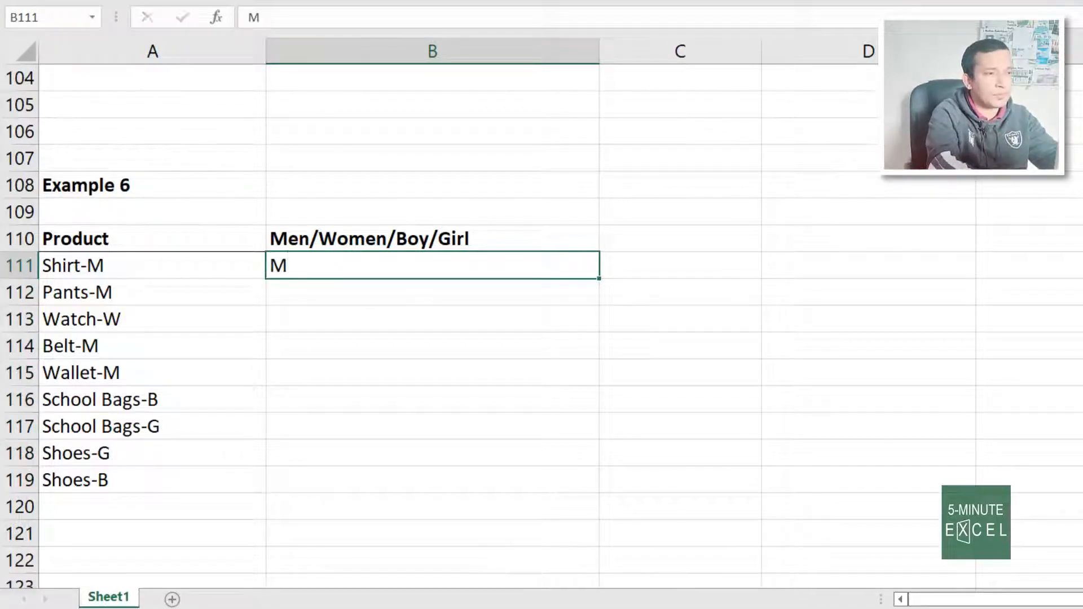
key(Return)
text(M)
key(Return)
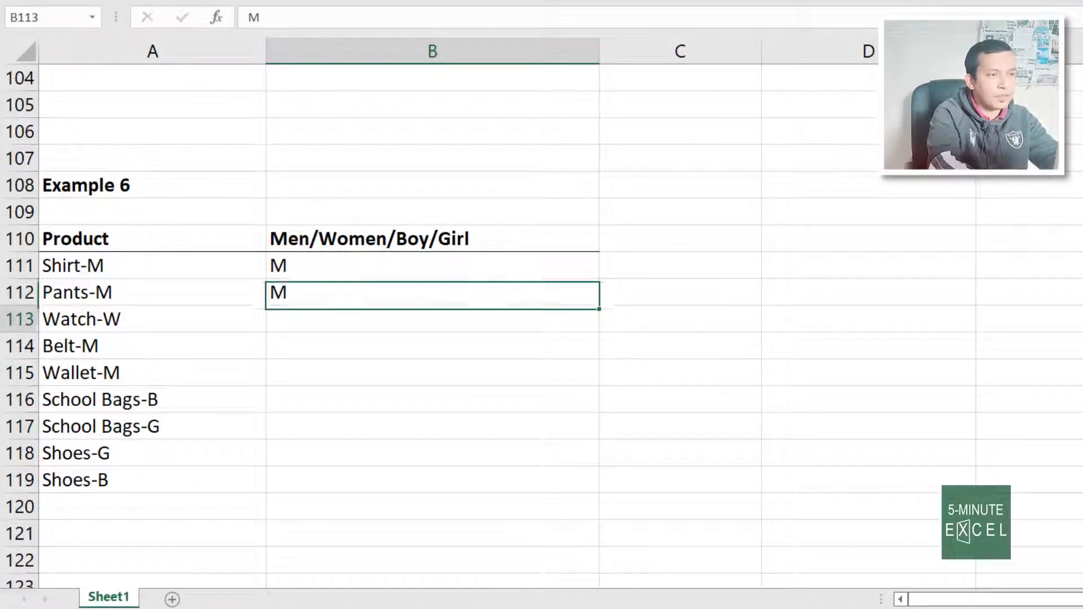
text(W)
key(Return)
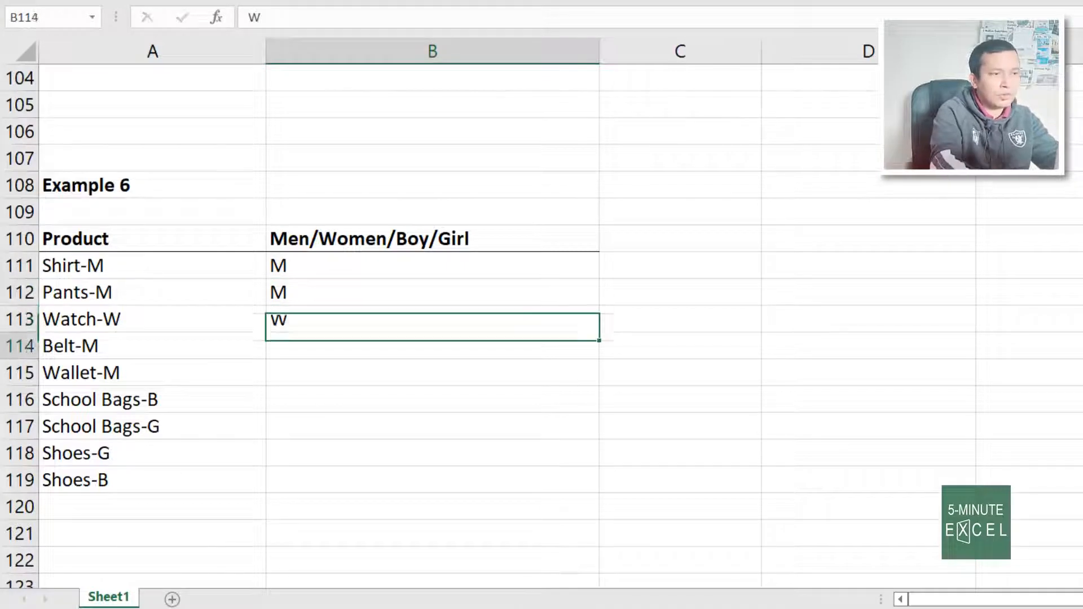
key(ctrl+e)
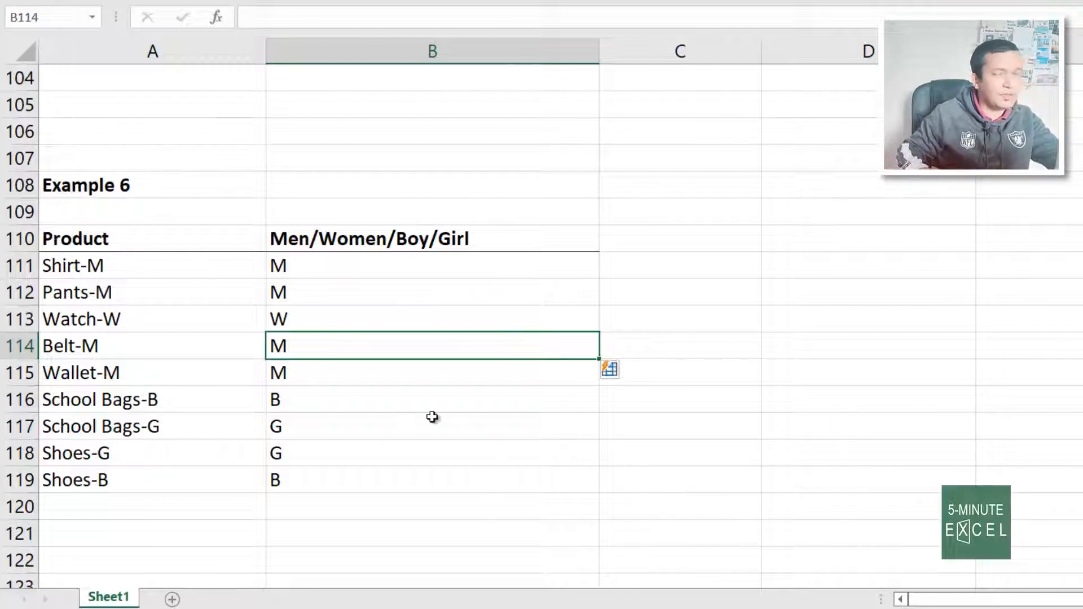
Review the Example 7 stages, dates and empty Year column
scroll(407, 461, down, 6)
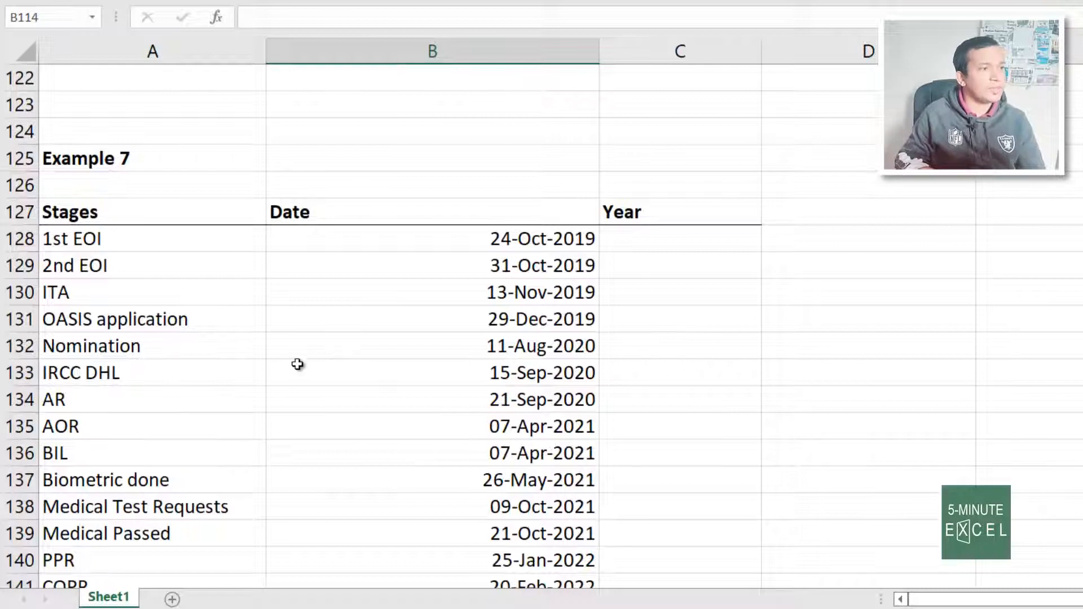
click(731, 423)
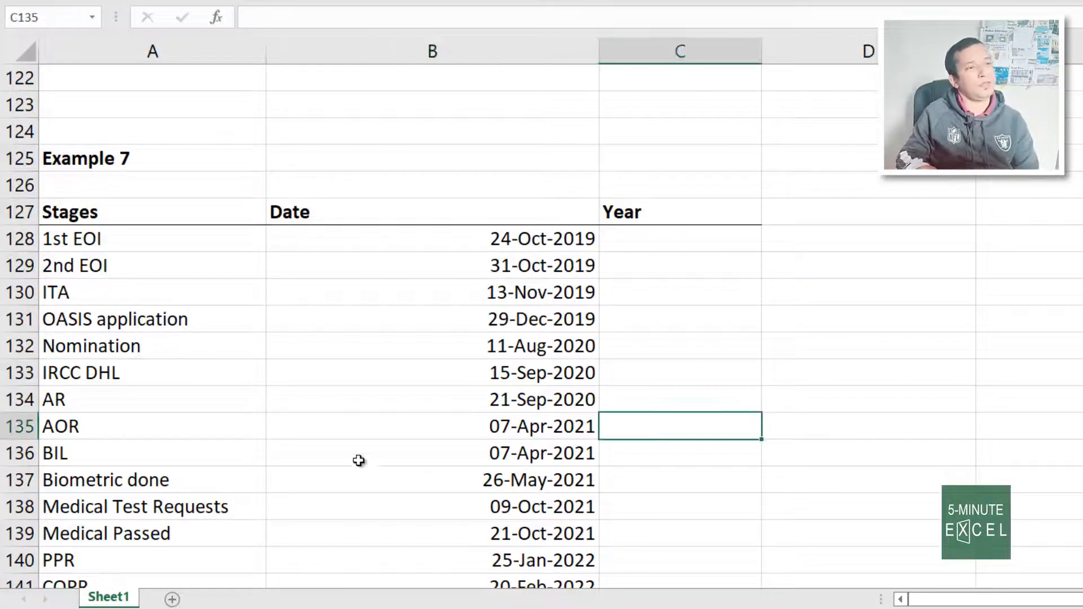
scroll(237, 375, down, 3)
scroll(226, 333, up, 3)
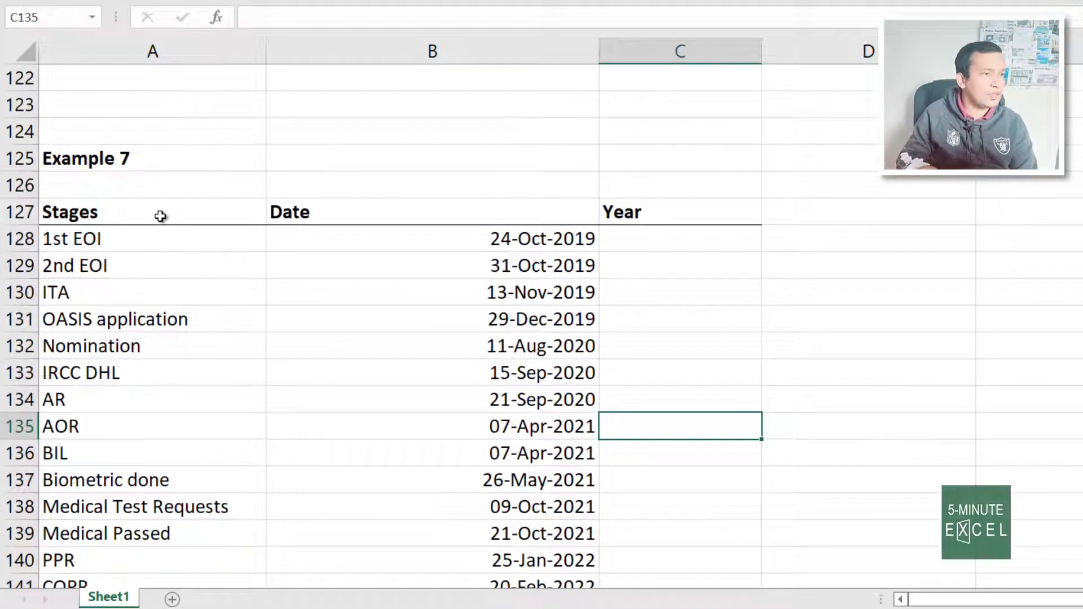
mouse_move(215, 217)
mouse_down()
mouse_move(459, 314)
mouse_move(487, 427)
mouse_up()
click(789, 407)
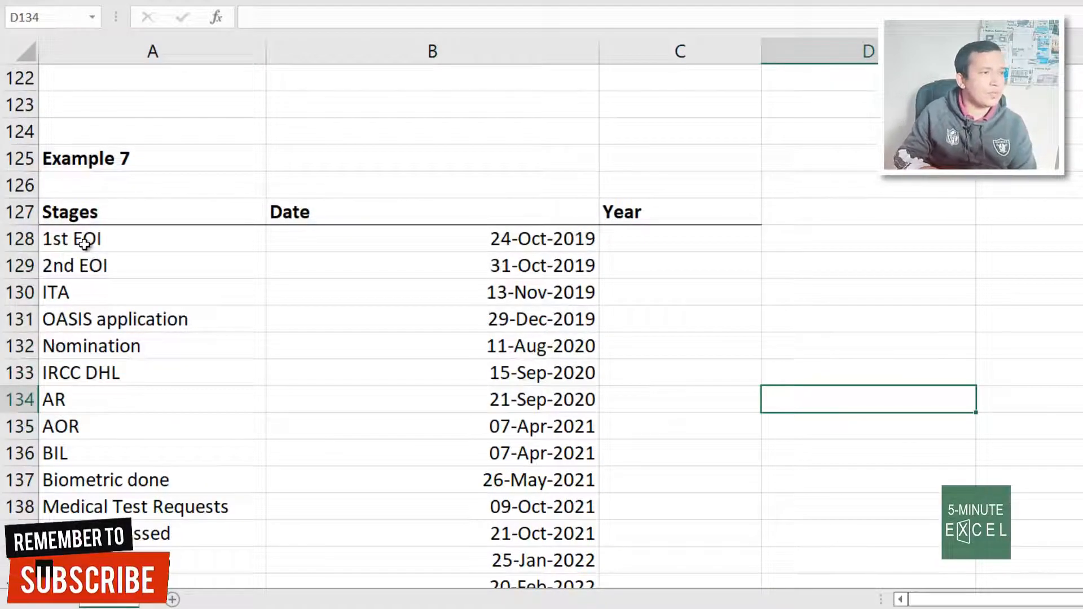
click(68, 244)
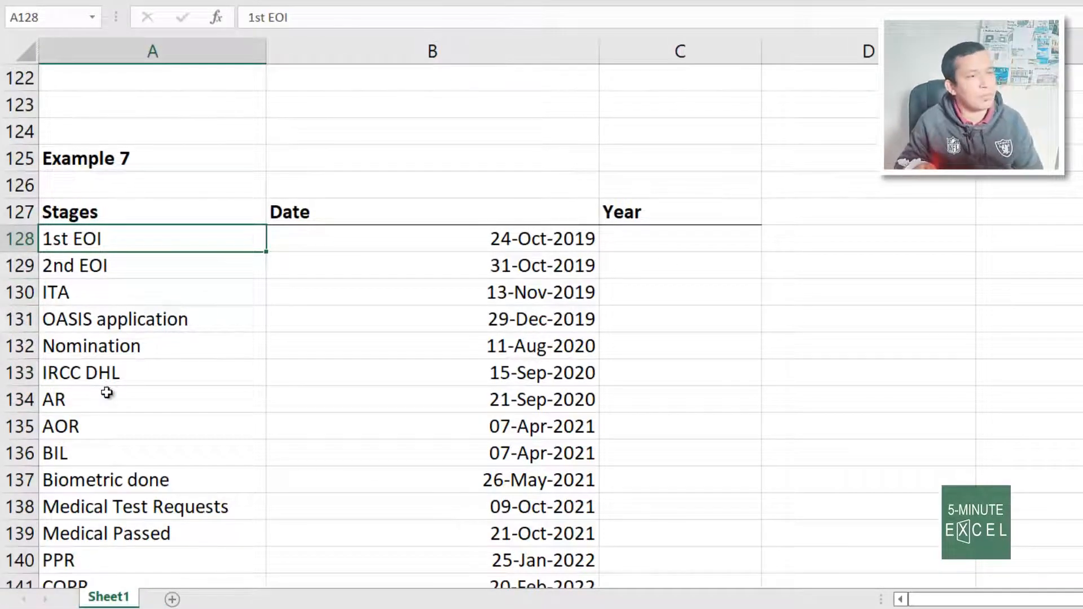
Enter 2019 for the first two stages and Flash Fill the remaining years
click(669, 246)
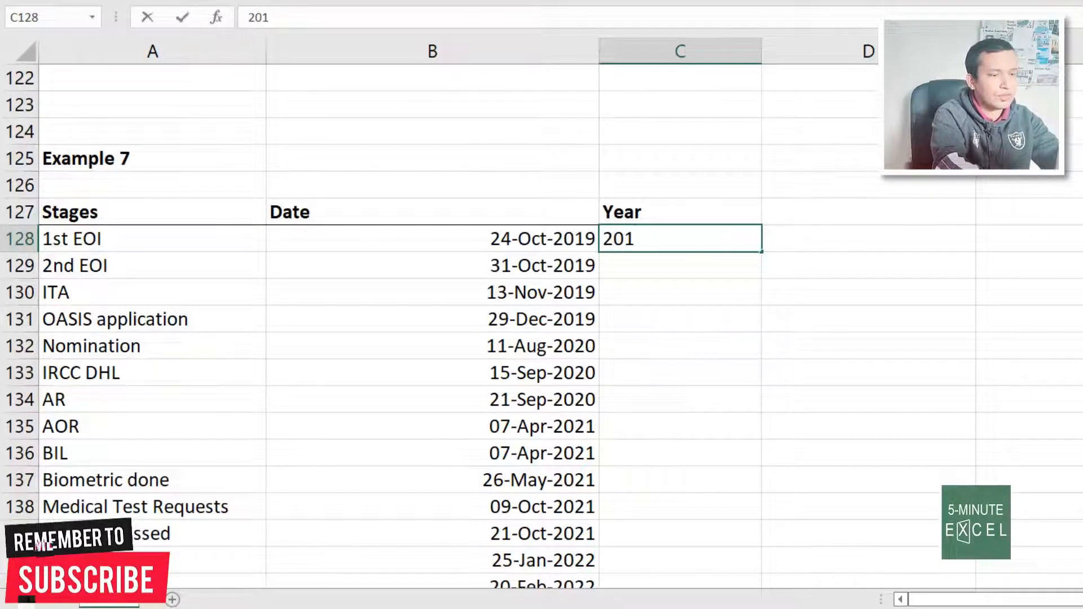
text(9)
key(Return)
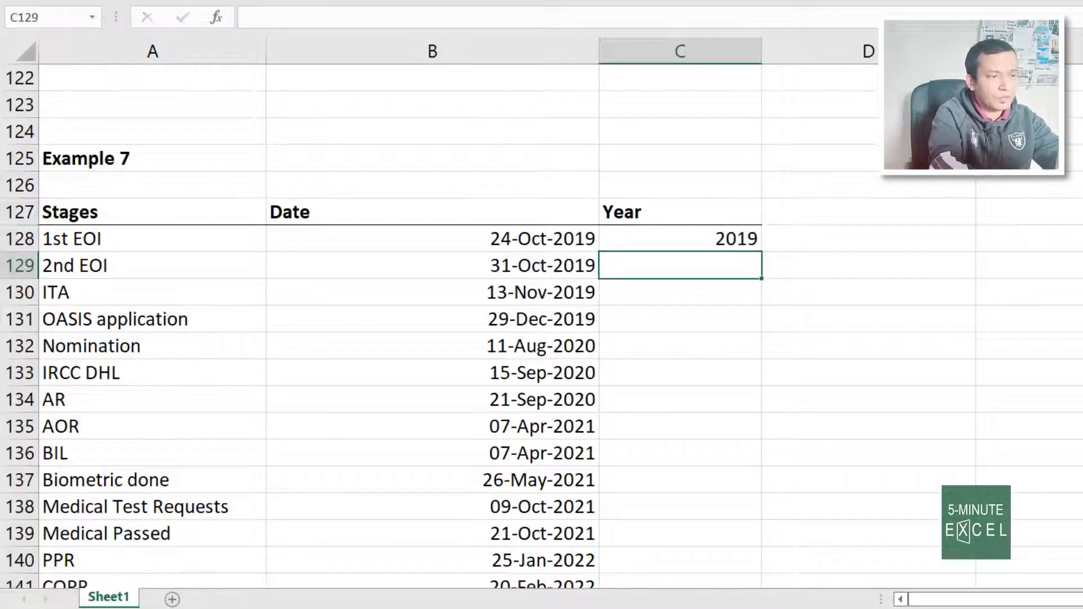
text(2019)
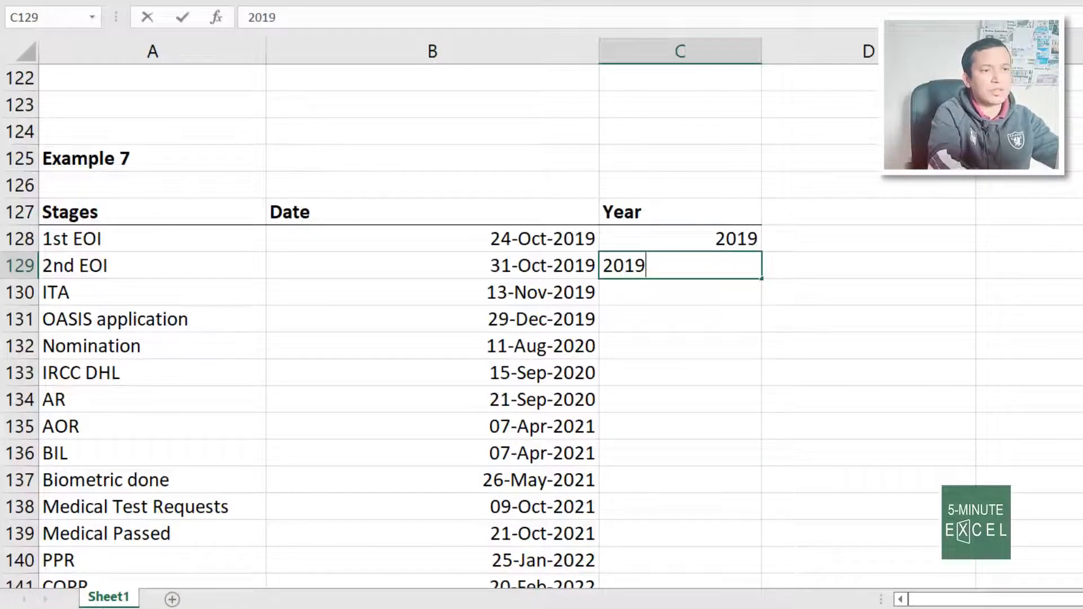
key(Return)
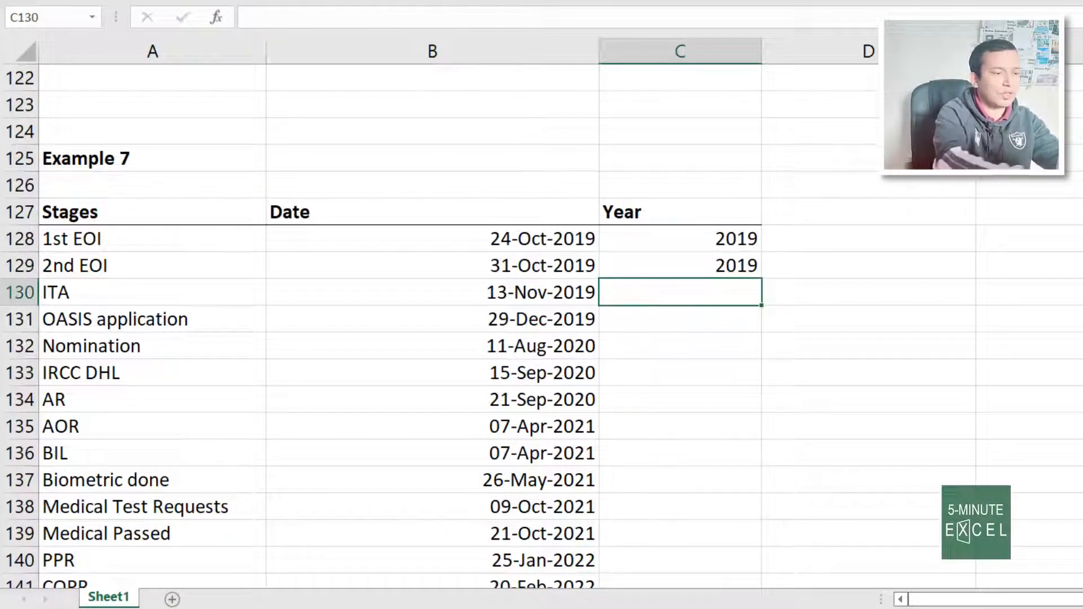
key(ctrl+e)
Verify the filled years against the COPR and Medical Passed dates
scroll(960, 334, down, 3)
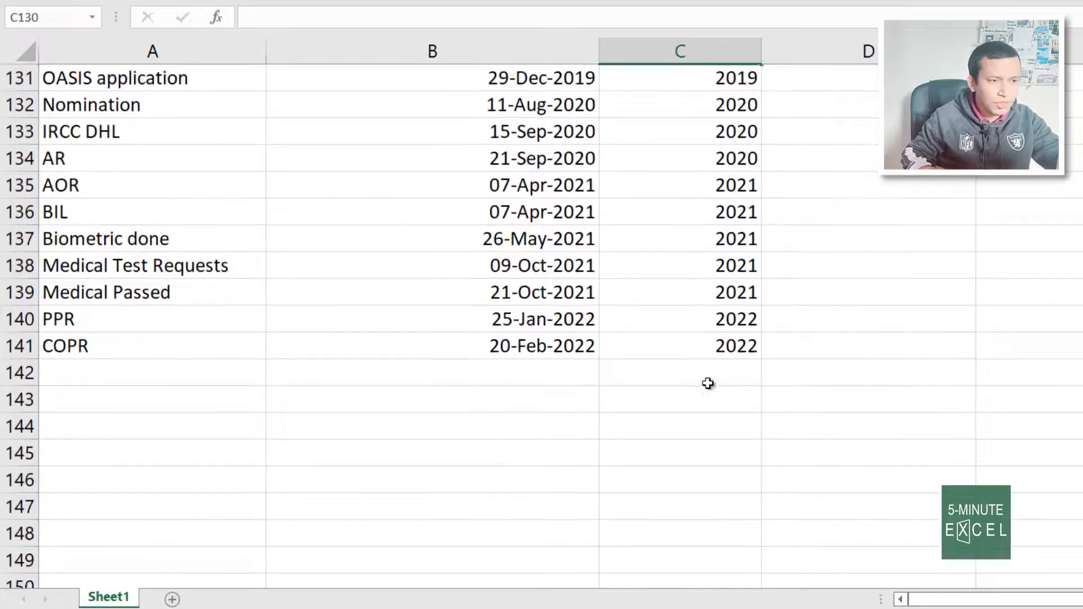
click(560, 349)
click(725, 342)
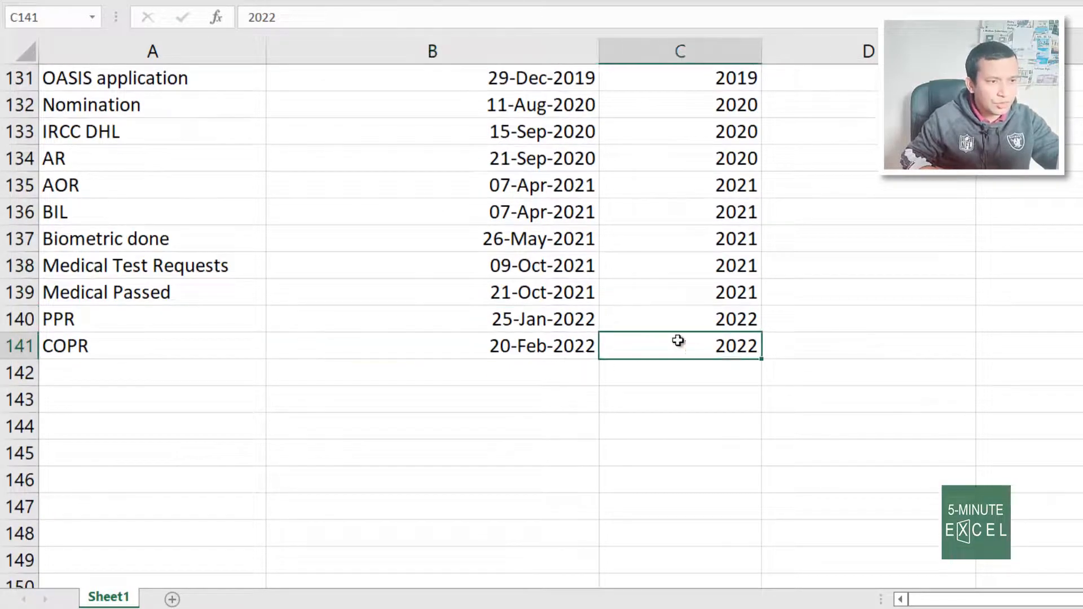
click(566, 290)
click(720, 290)
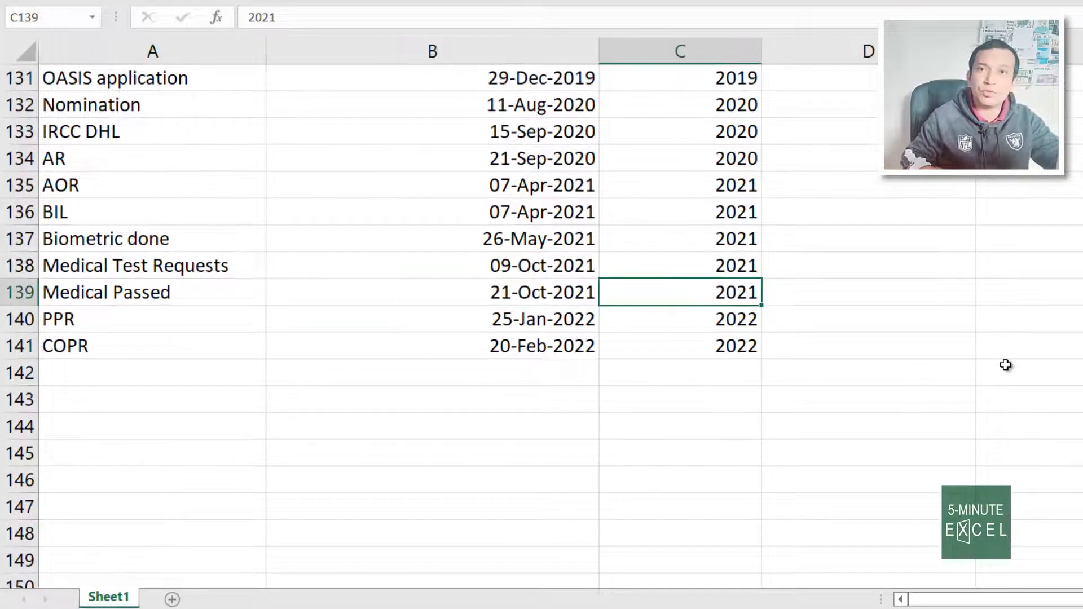
scroll(439, 427, up, 3)
Scroll back up to the Flash Fill Examples title and the Example 1 name table
scroll(439, 427, up, 1)
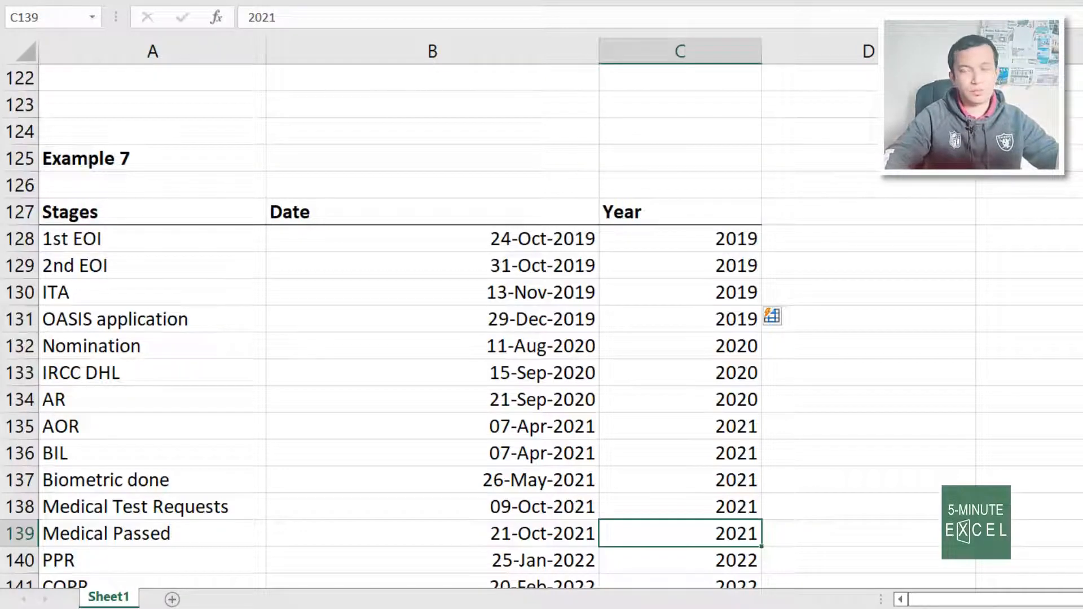
scroll(222, 275, up, 6)
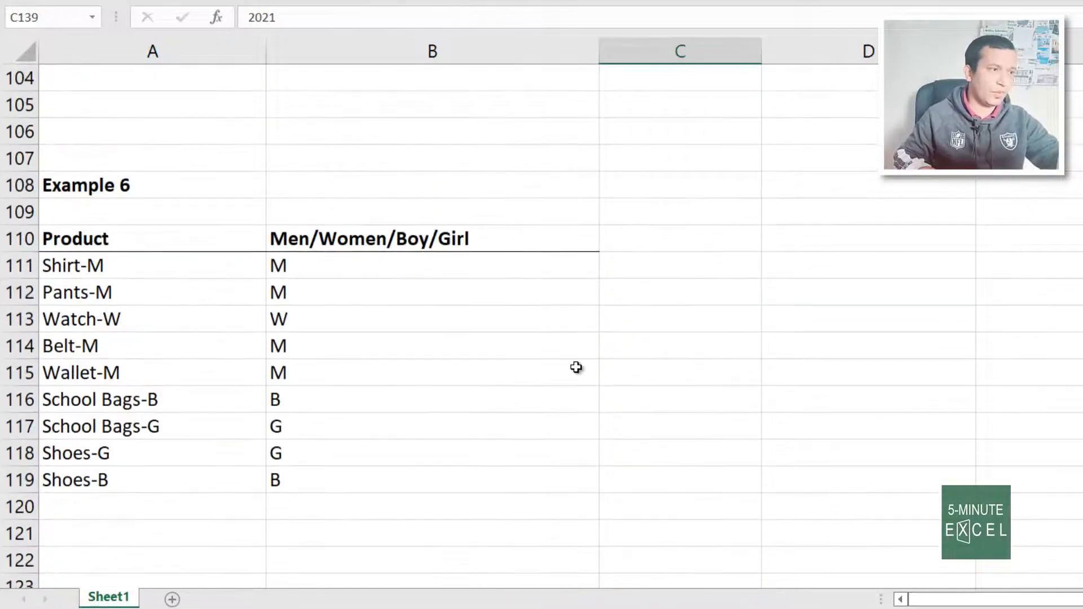
scroll(604, 390, up, 1)
scroll(603, 390, up, 20)
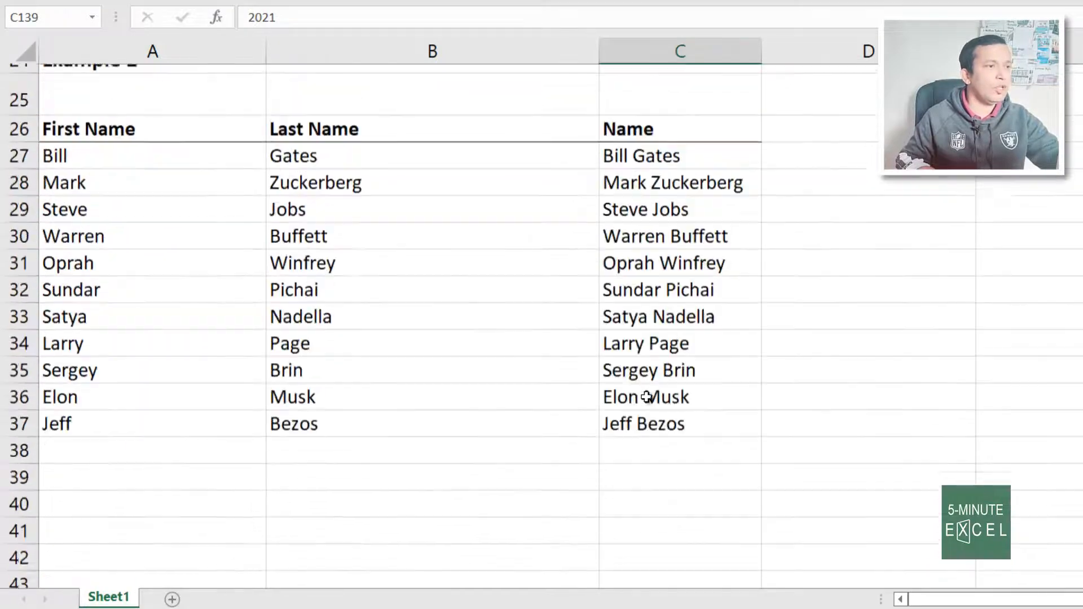
scroll(647, 396, up, 8)
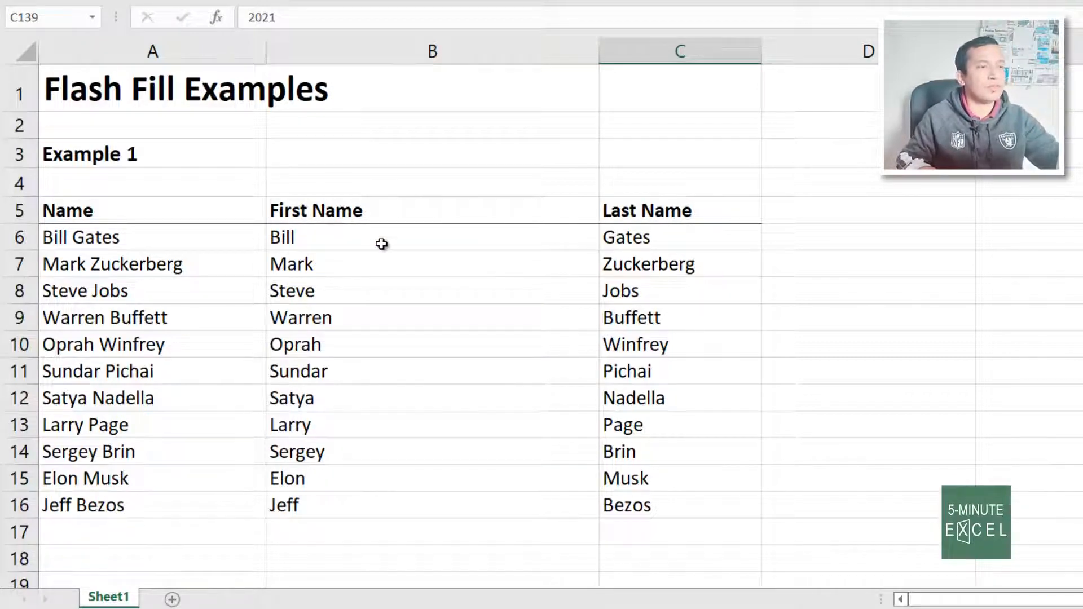
Enter =LEFT(A6,FIND(" ",A6)) in D6 to extract the first name Bill
click(908, 240)
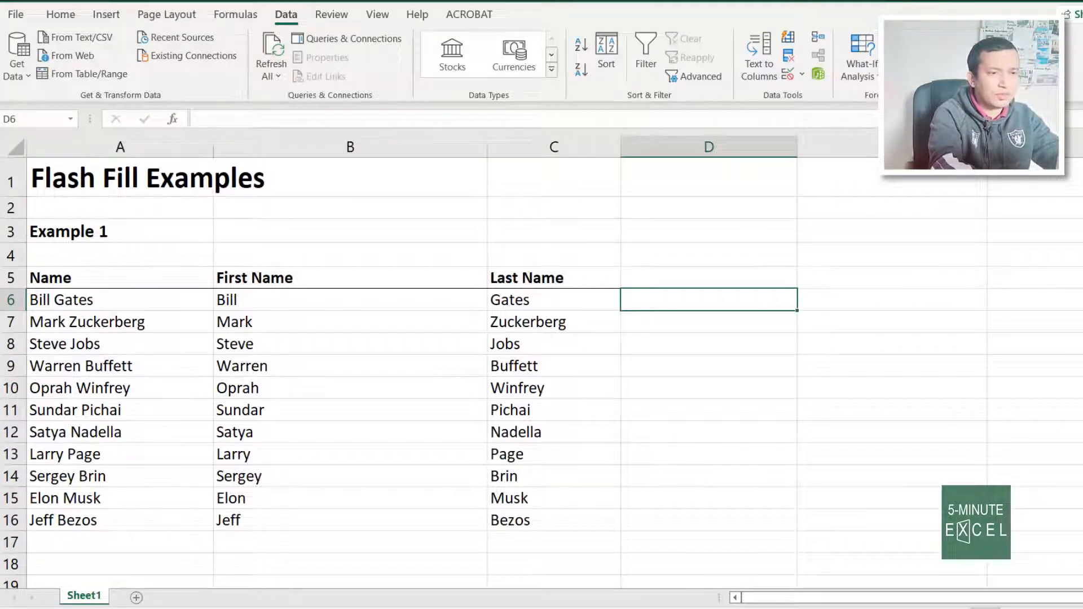
text(=left)
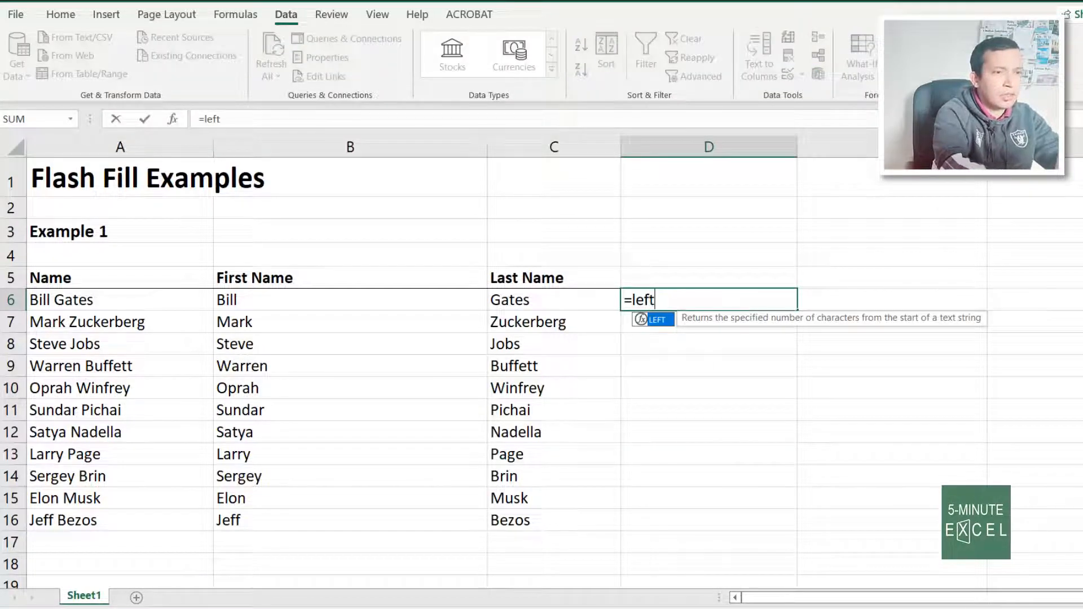
text(()
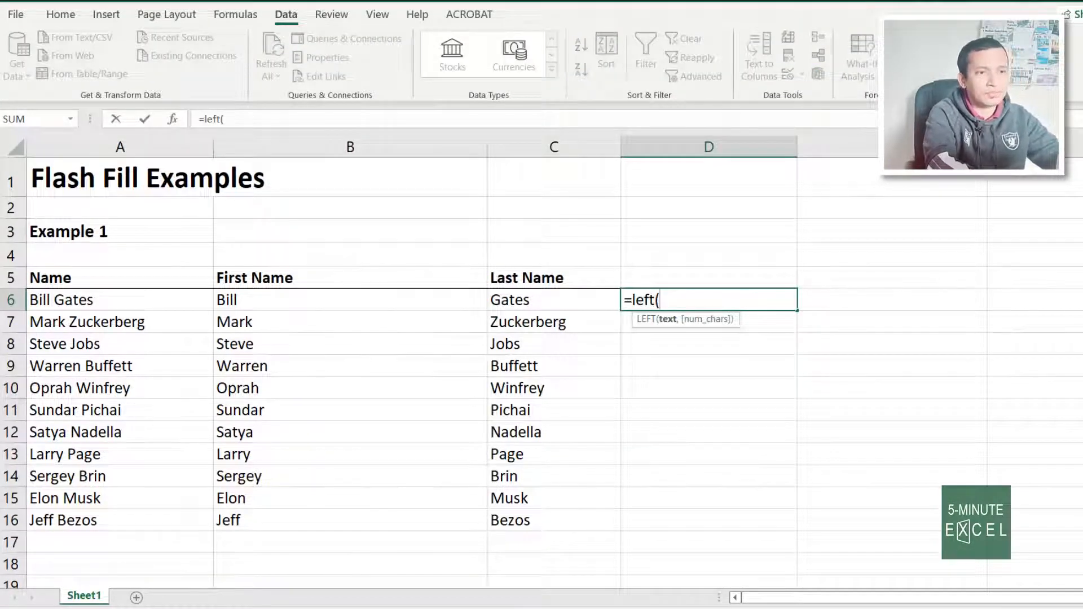
click(110, 302)
text(,)
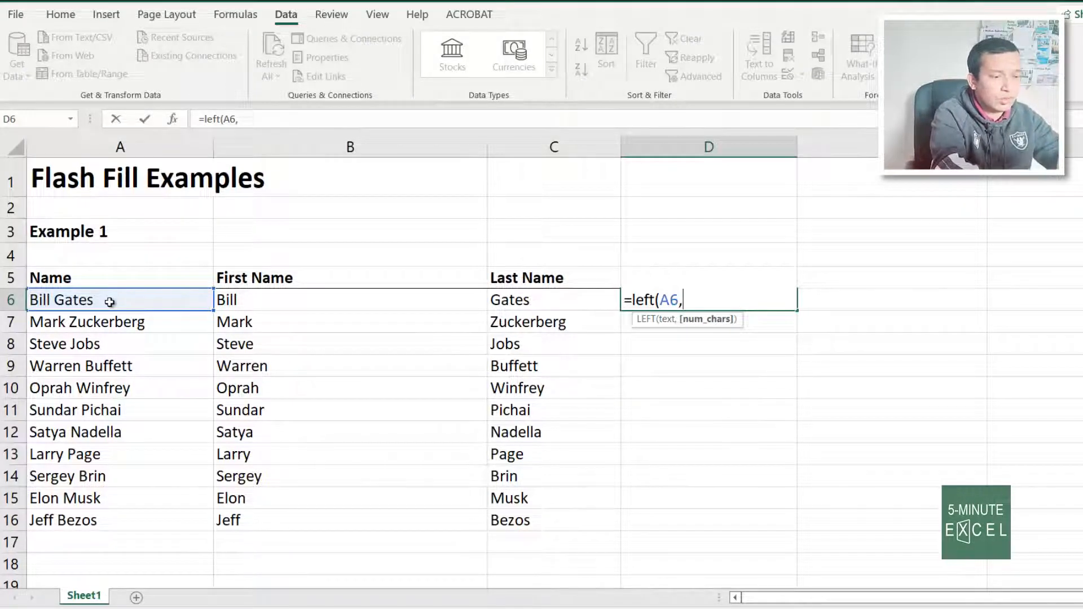
text(find()
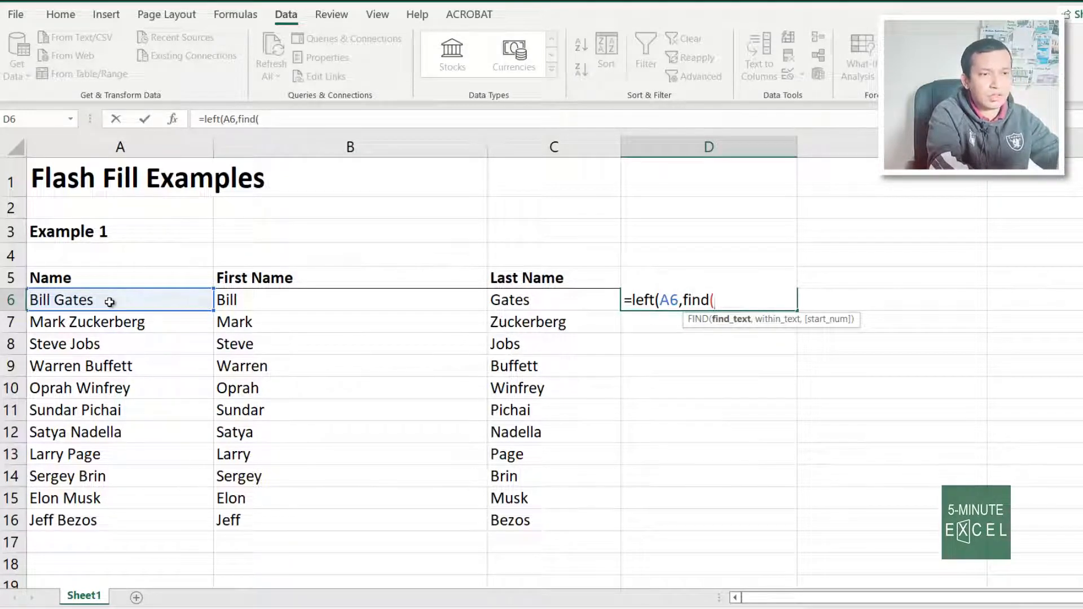
text(" )
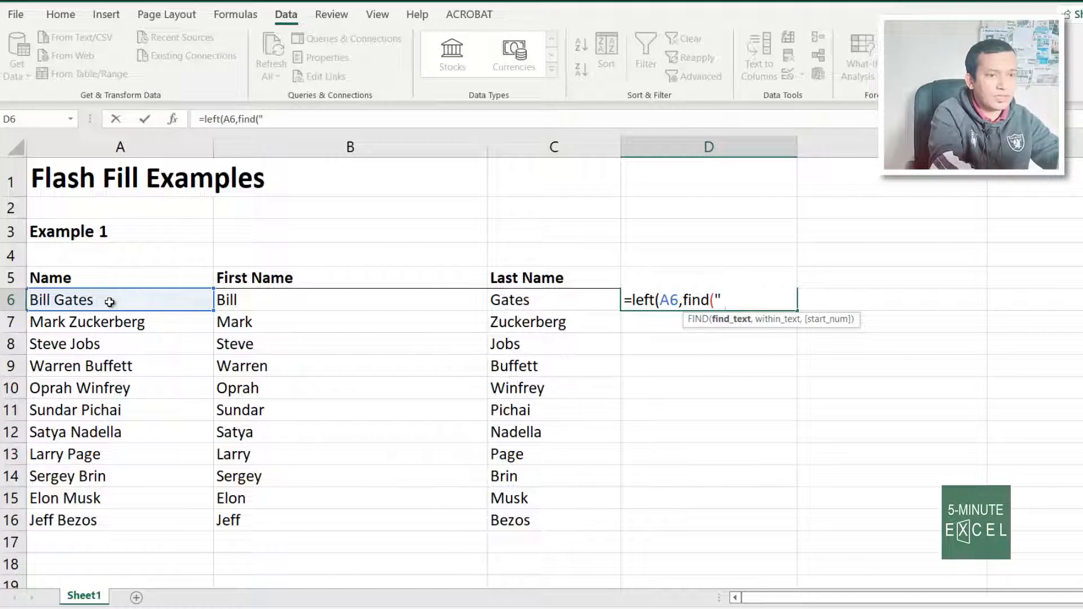
text(",)
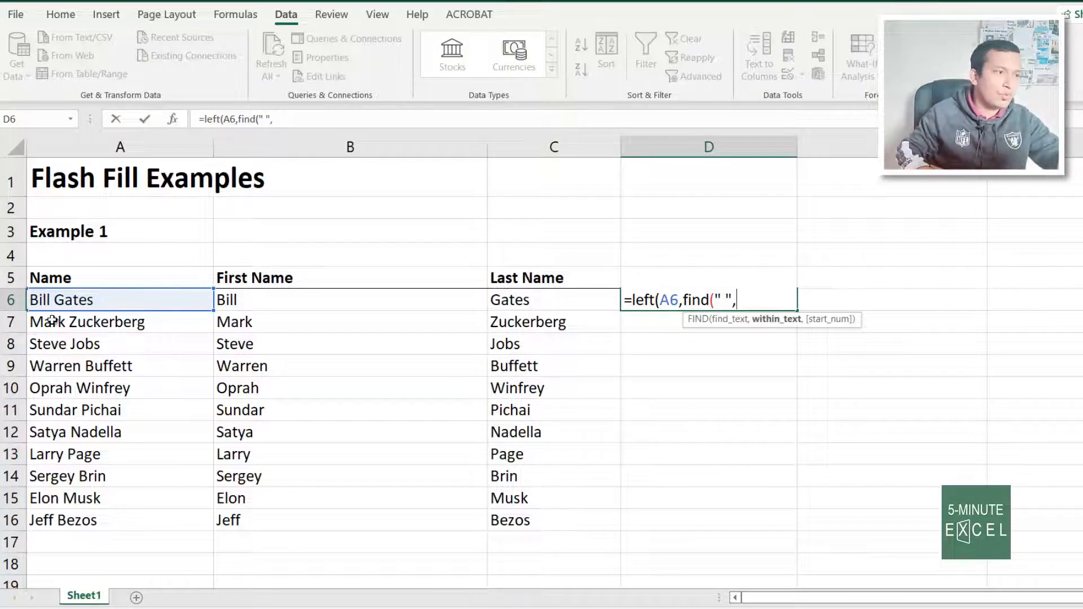
click(67, 299)
text())
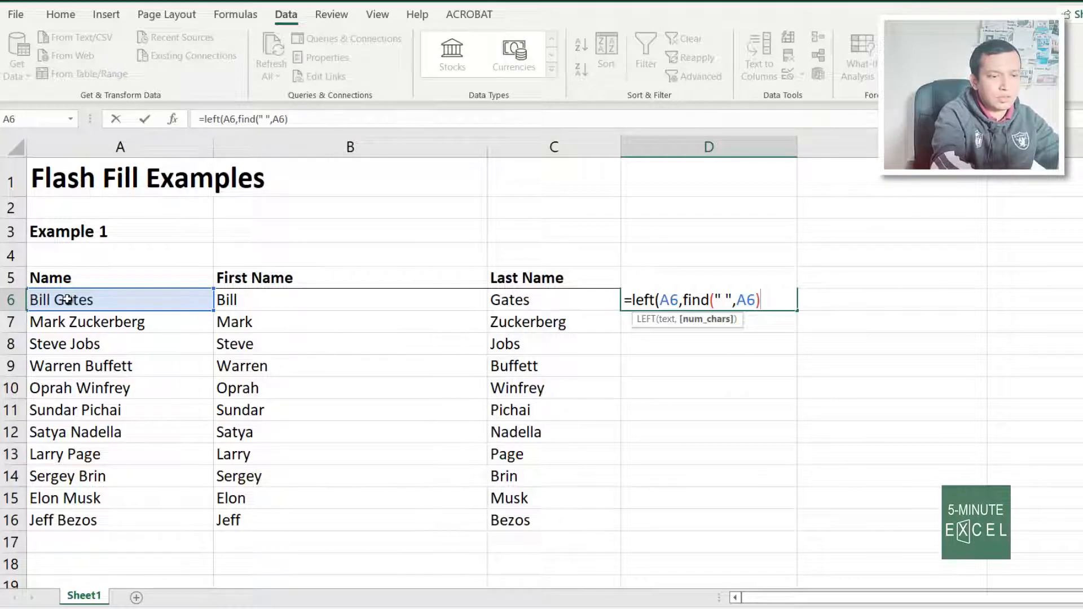
text())
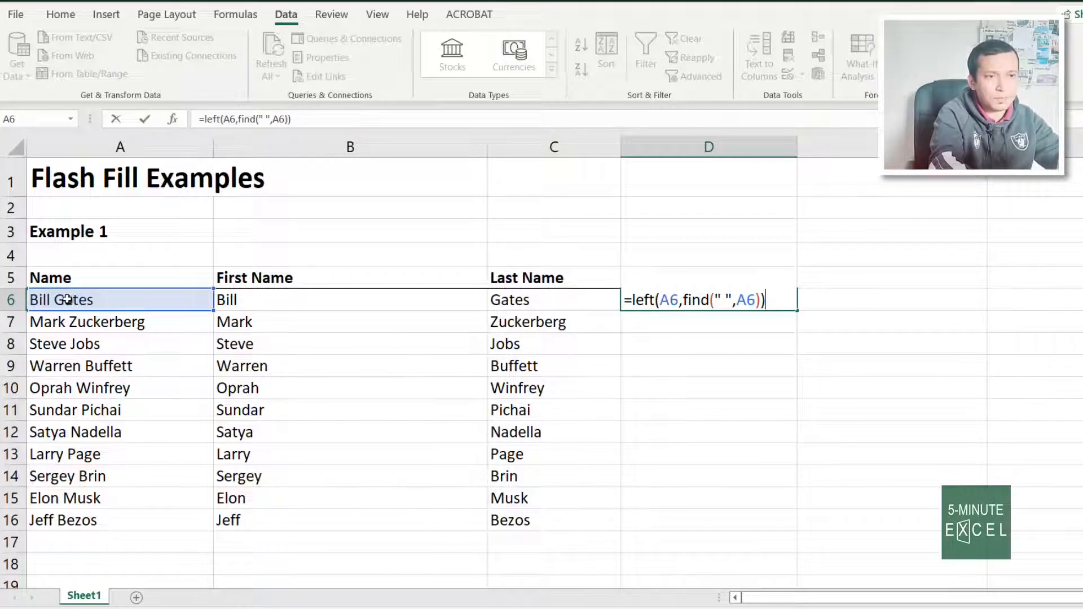
key(Return)
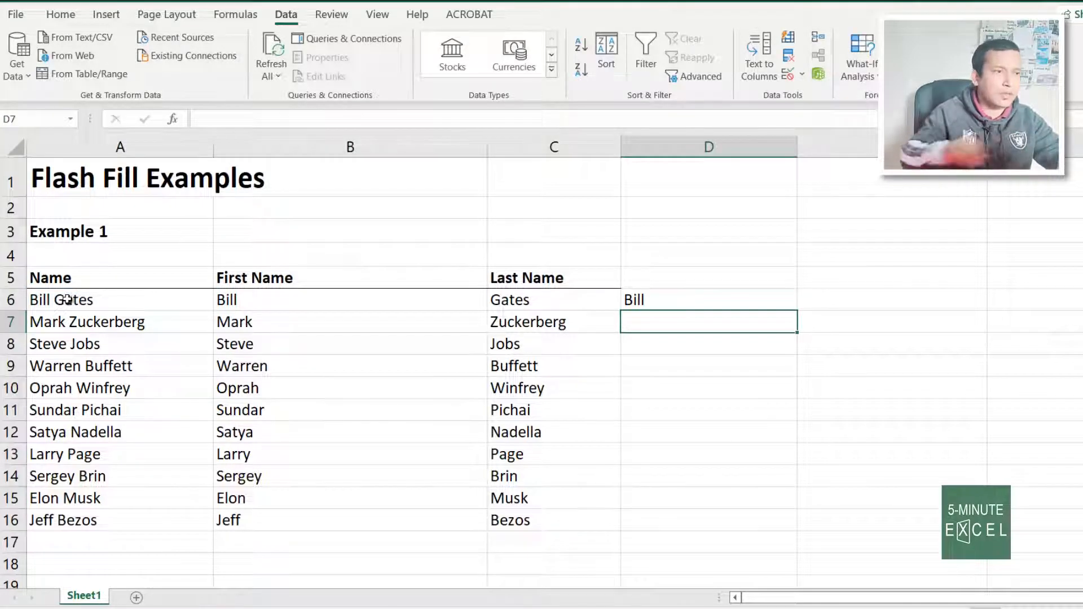
Fill the first-name formula down to D16 and review the results
click(708, 301)
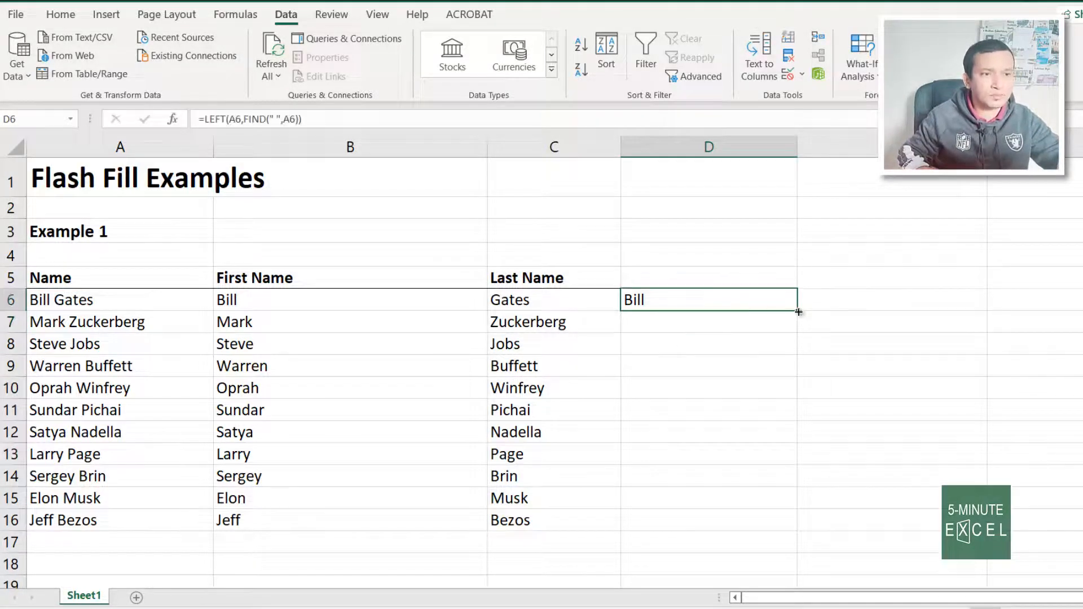
drag(798, 312, 851, 534)
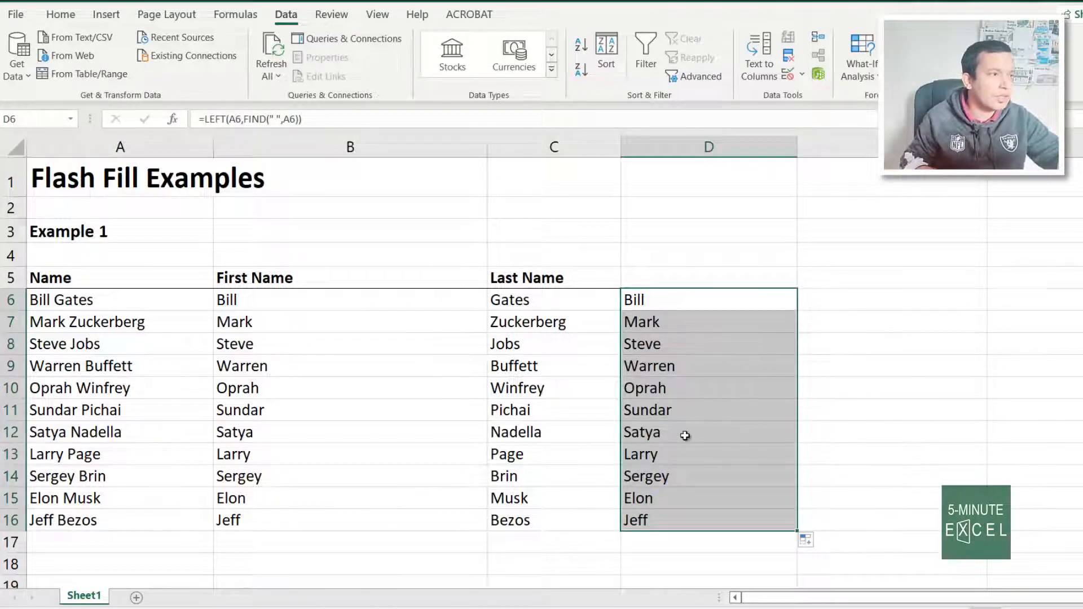
click(842, 303)
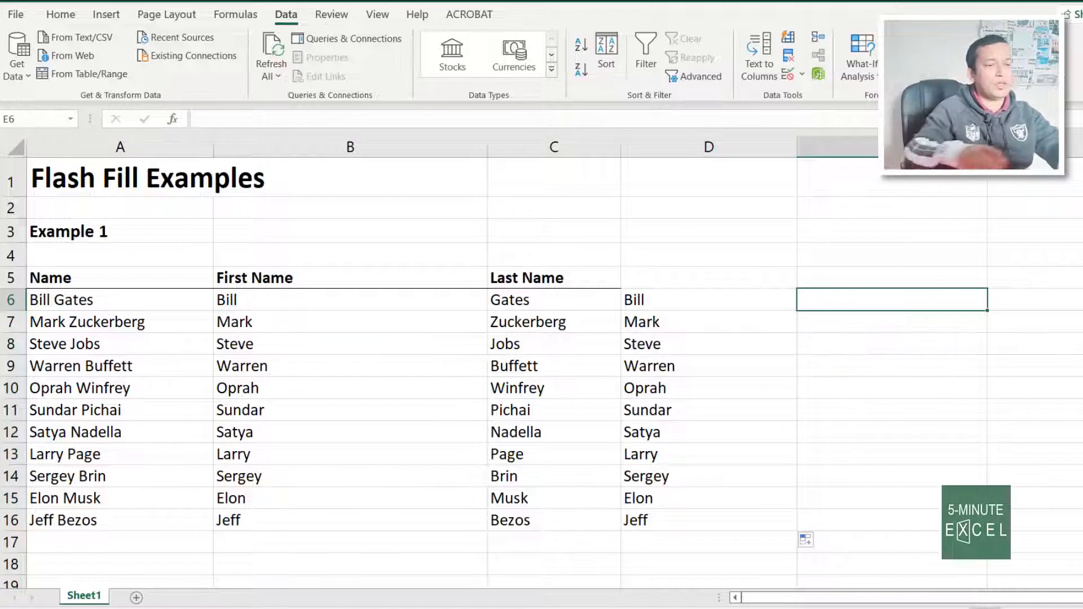
click(776, 301)
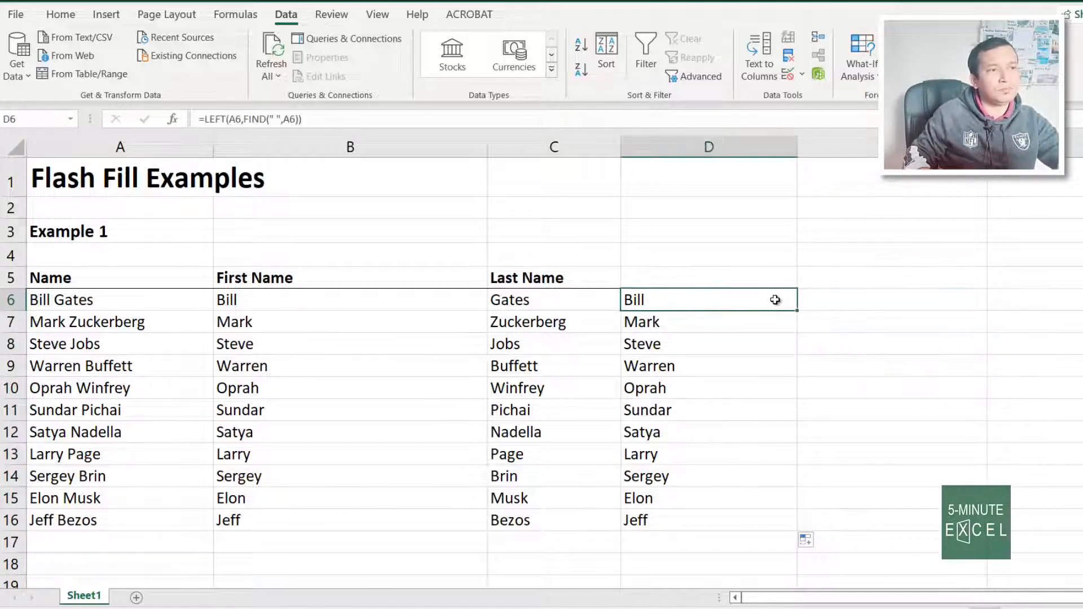
Enter =RIGHT(A6,LEN(A6)-FIND(" ",A6)) in E6 and fill it down to E16
click(827, 299)
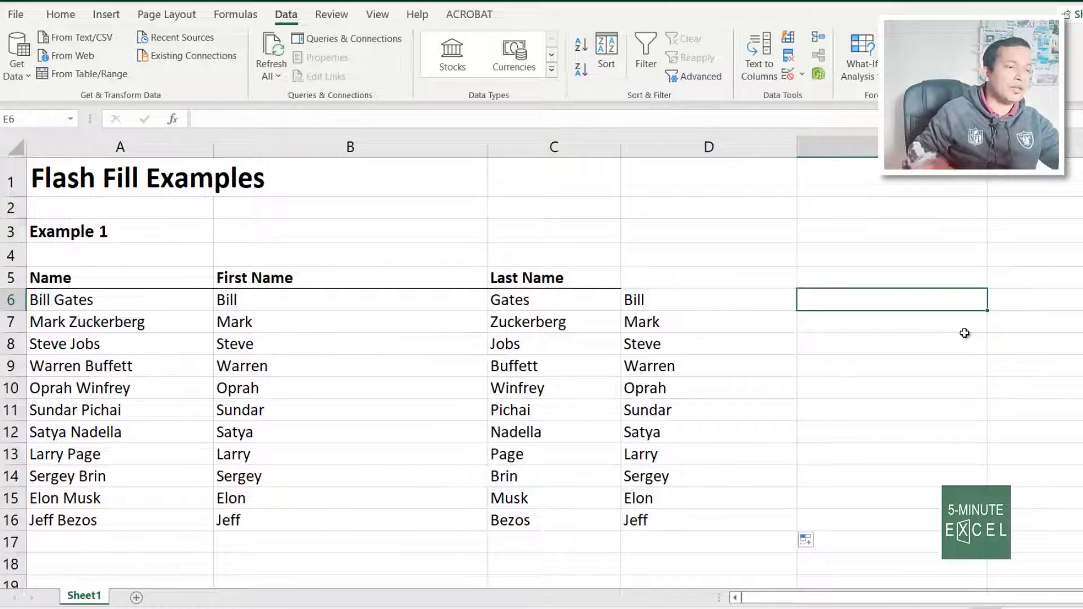
text(=)
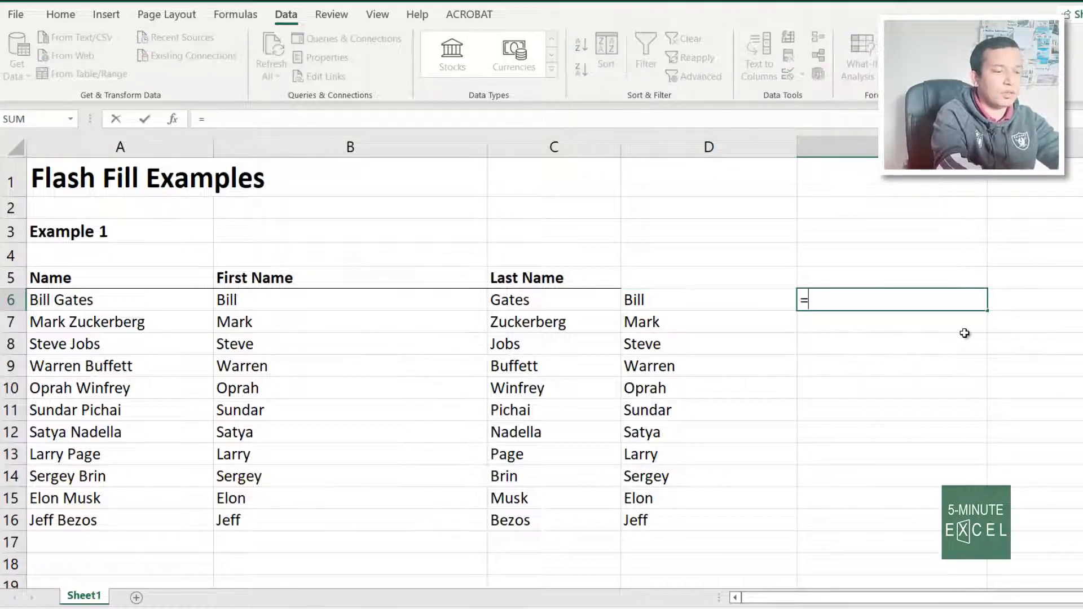
text(right()
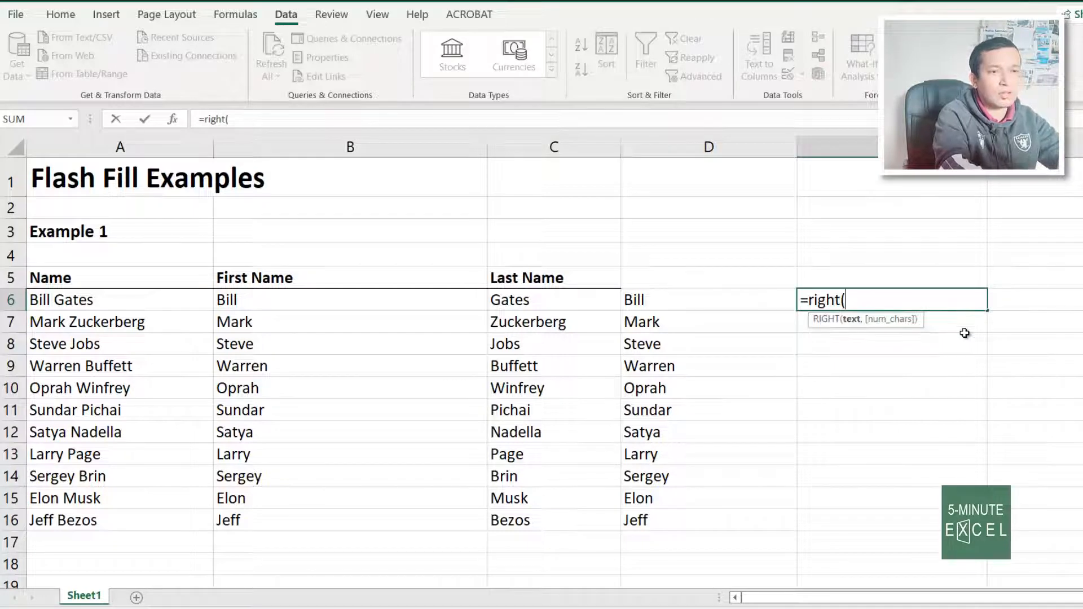
click(95, 299)
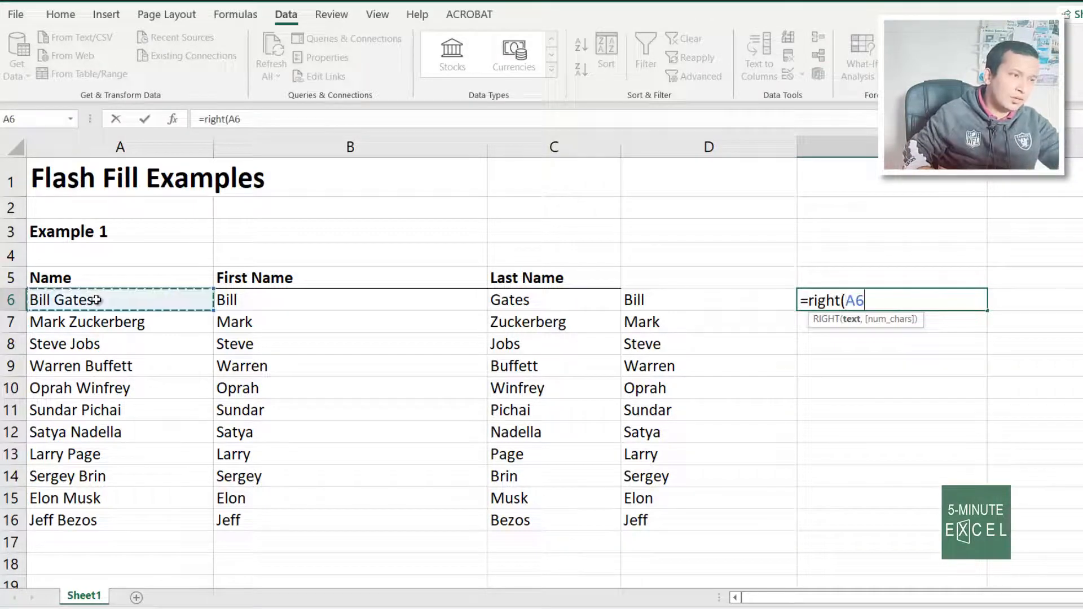
text(,)
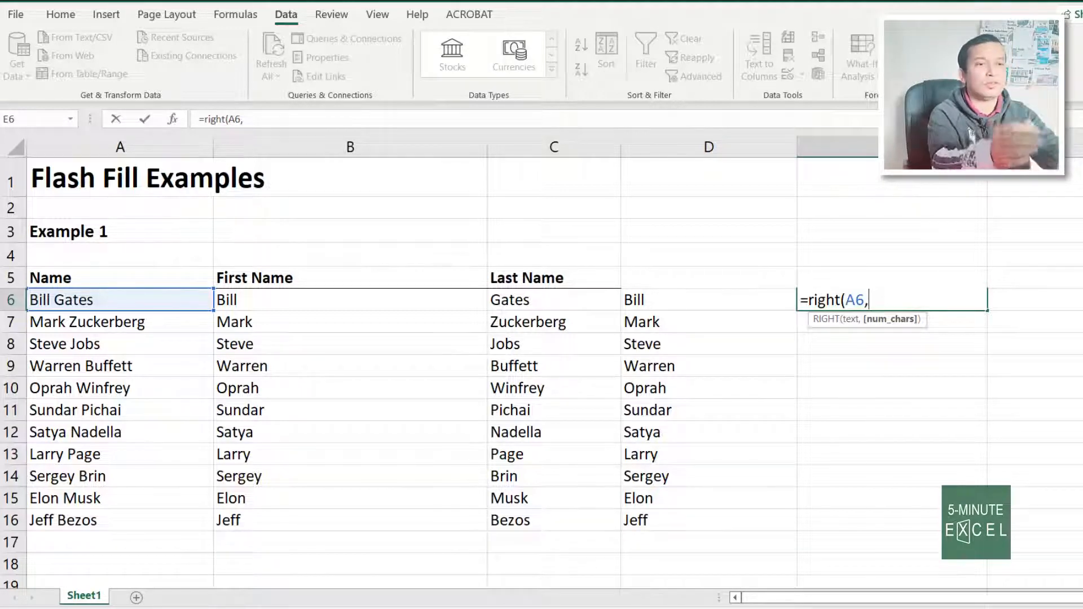
text(len)
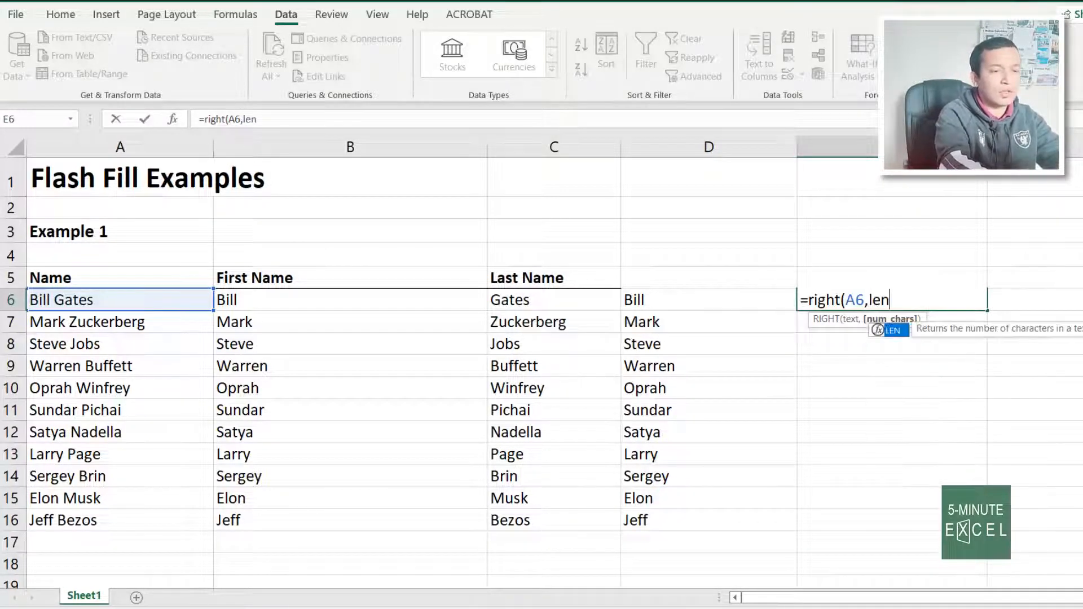
text(()
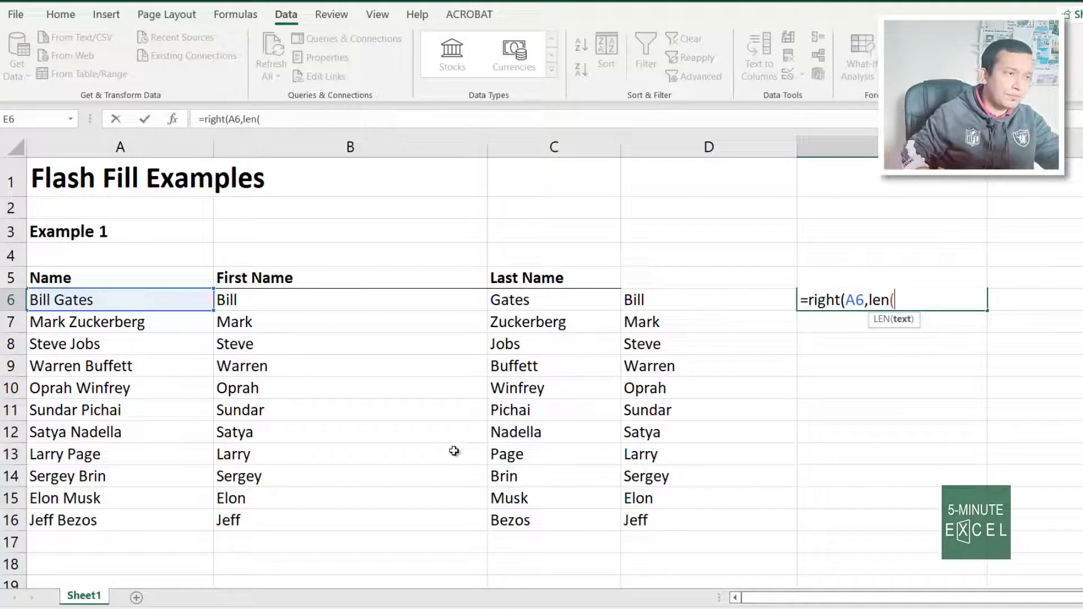
click(105, 300)
text())
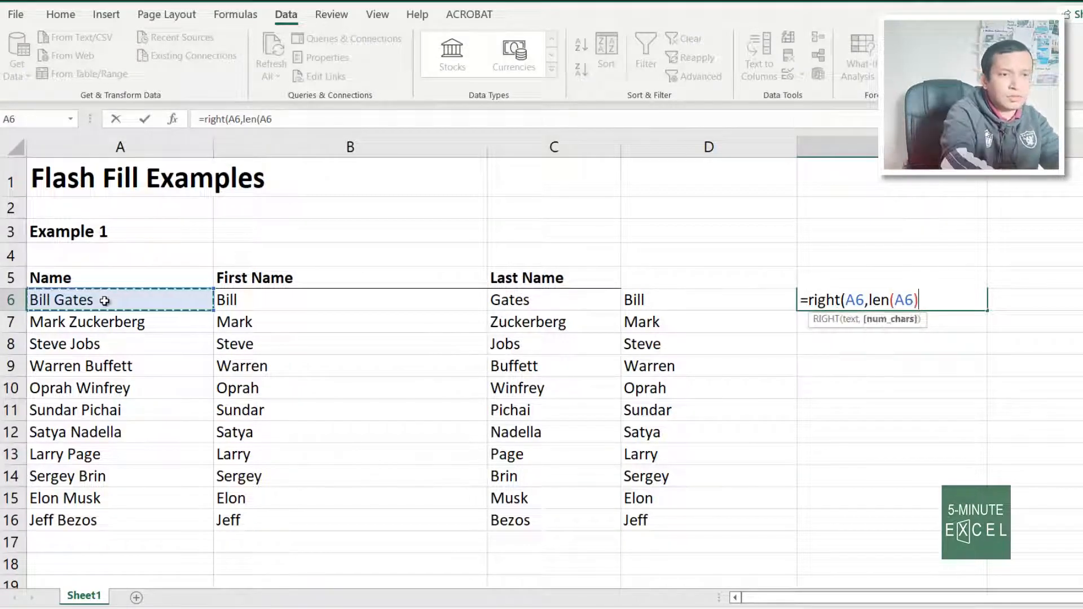
text(-)
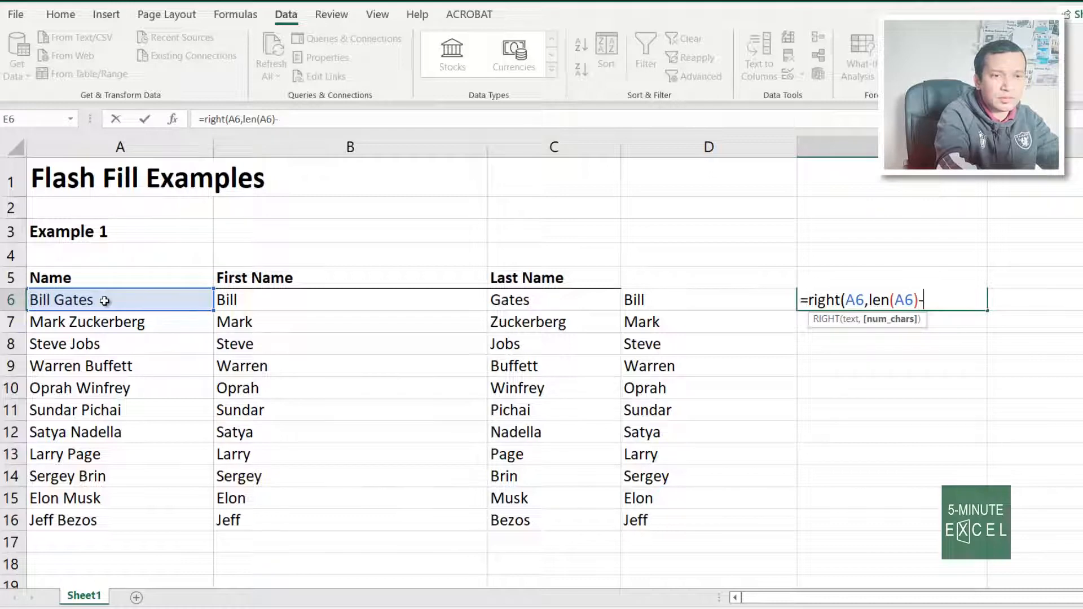
text(find)
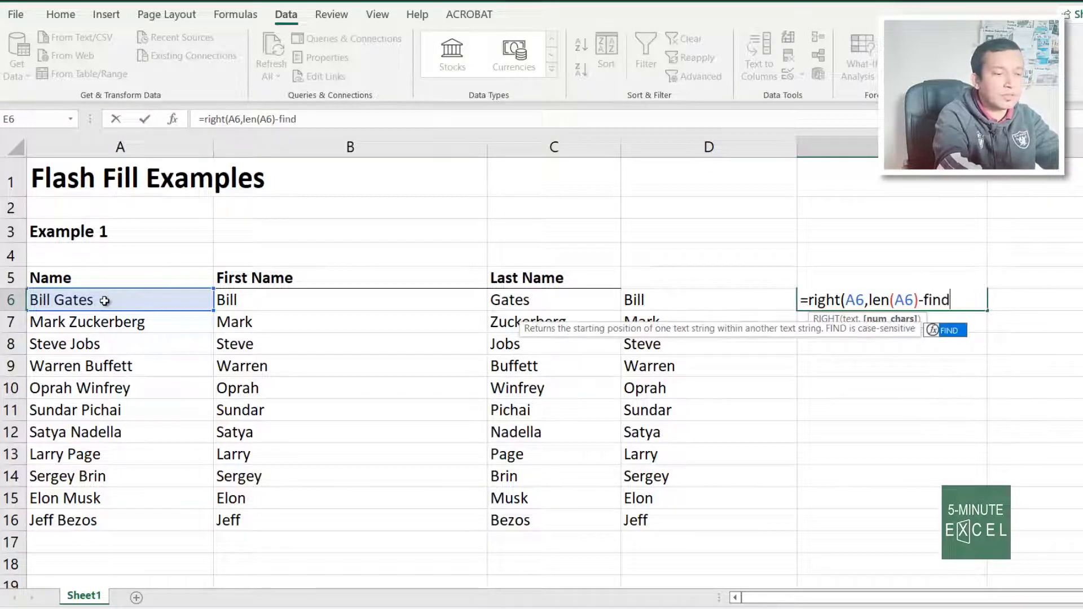
text((" )
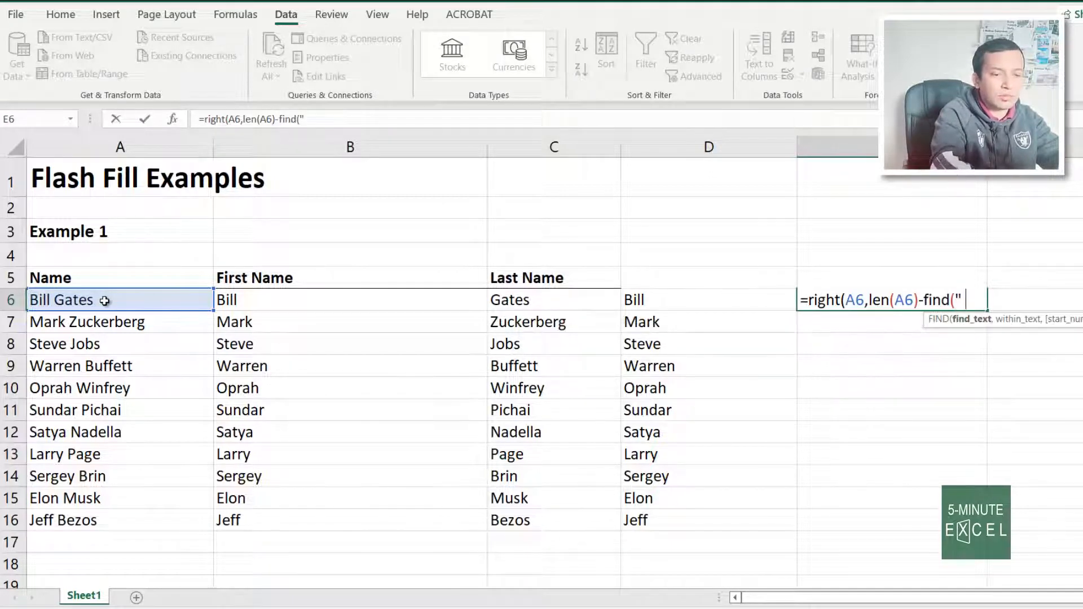
text(",)
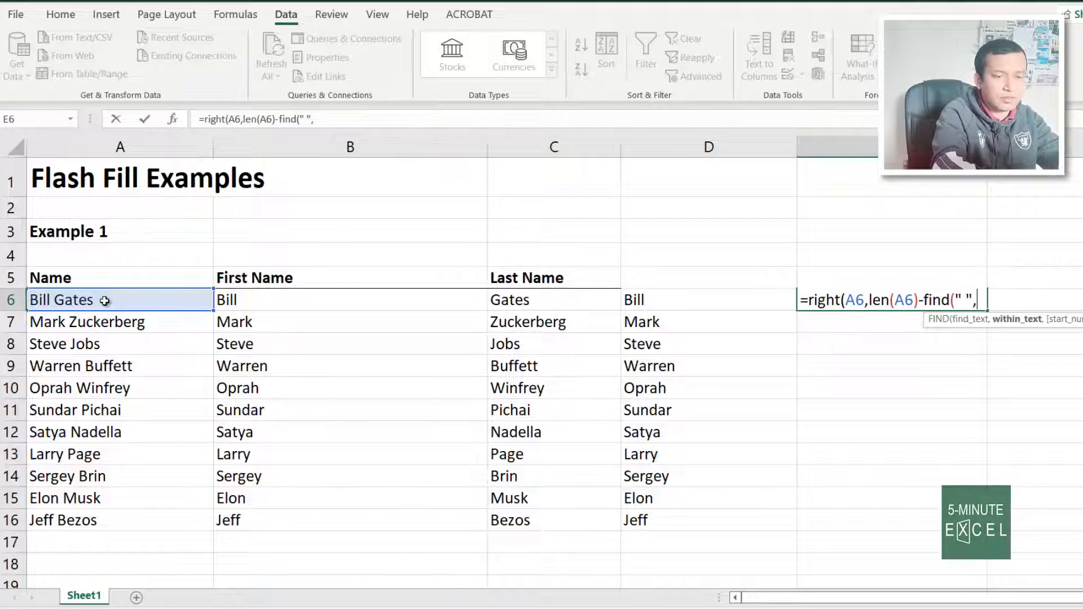
click(104, 301)
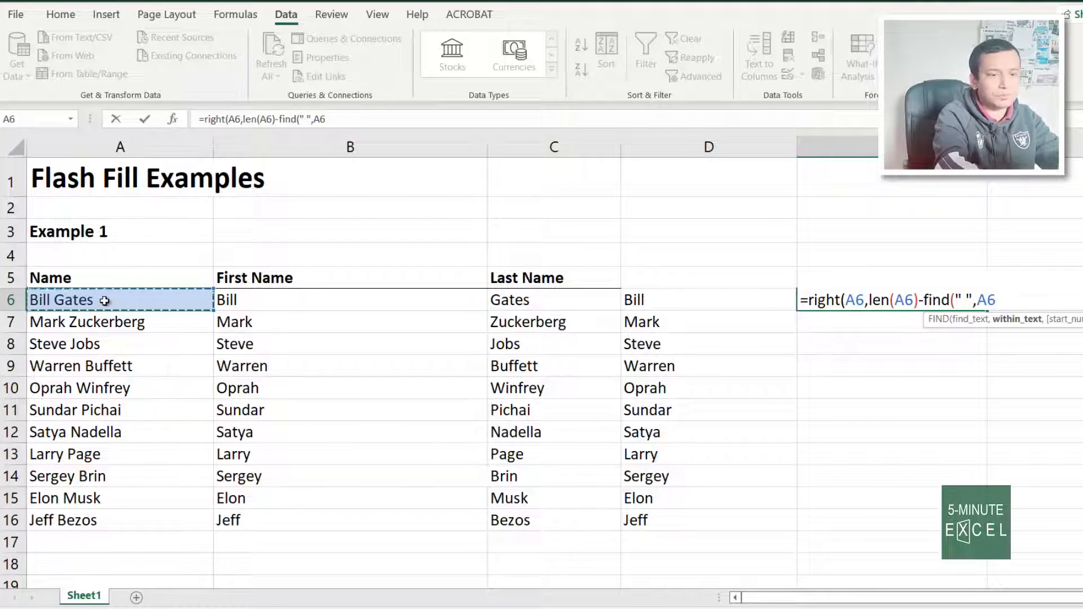
text())
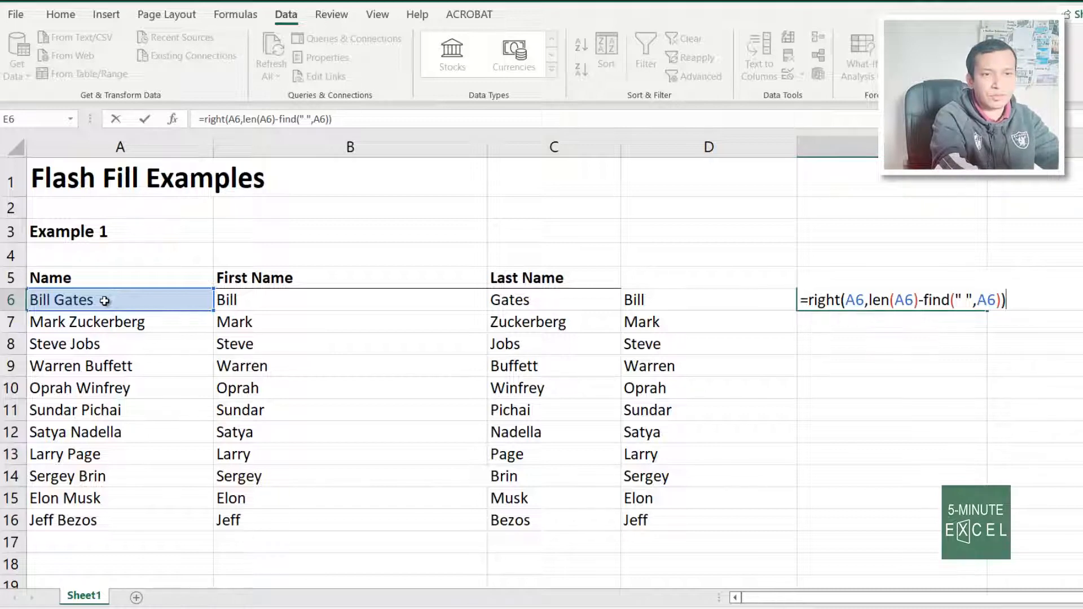
key(Return)
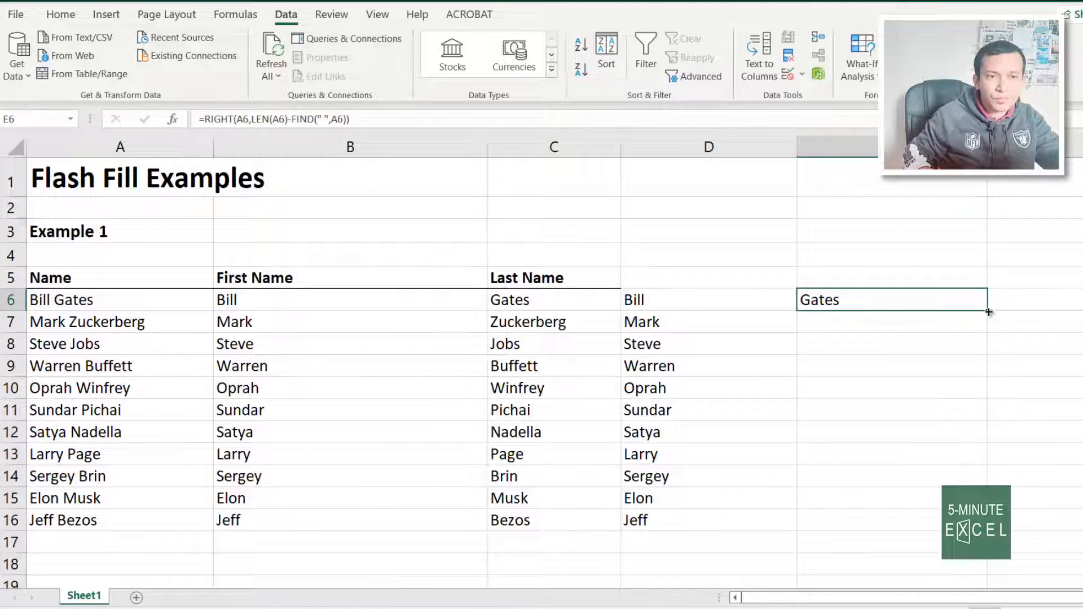
double_click(987, 310)
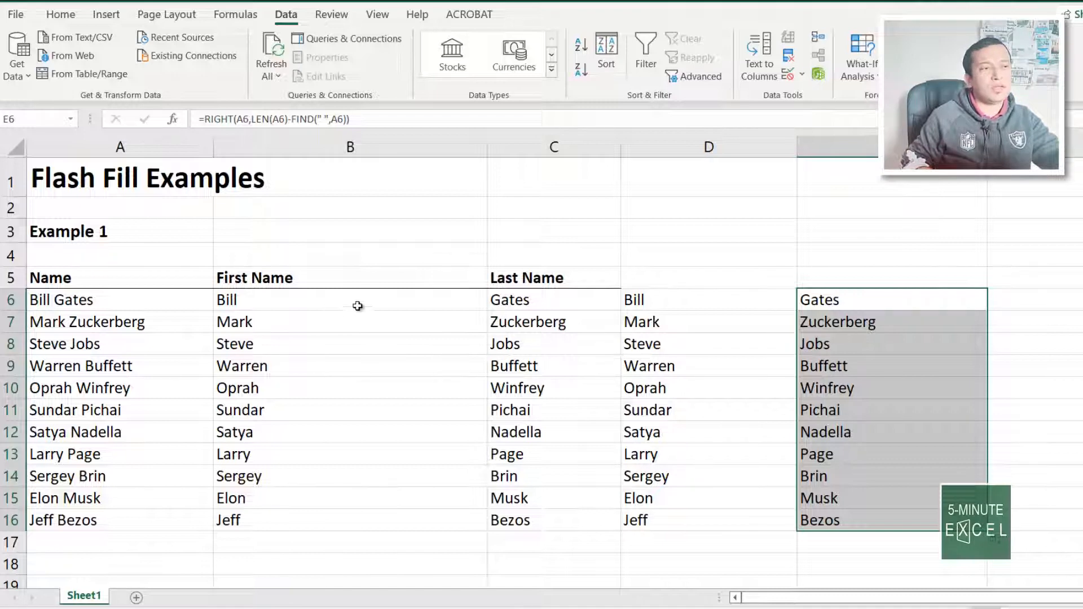
drag(358, 305, 507, 343)
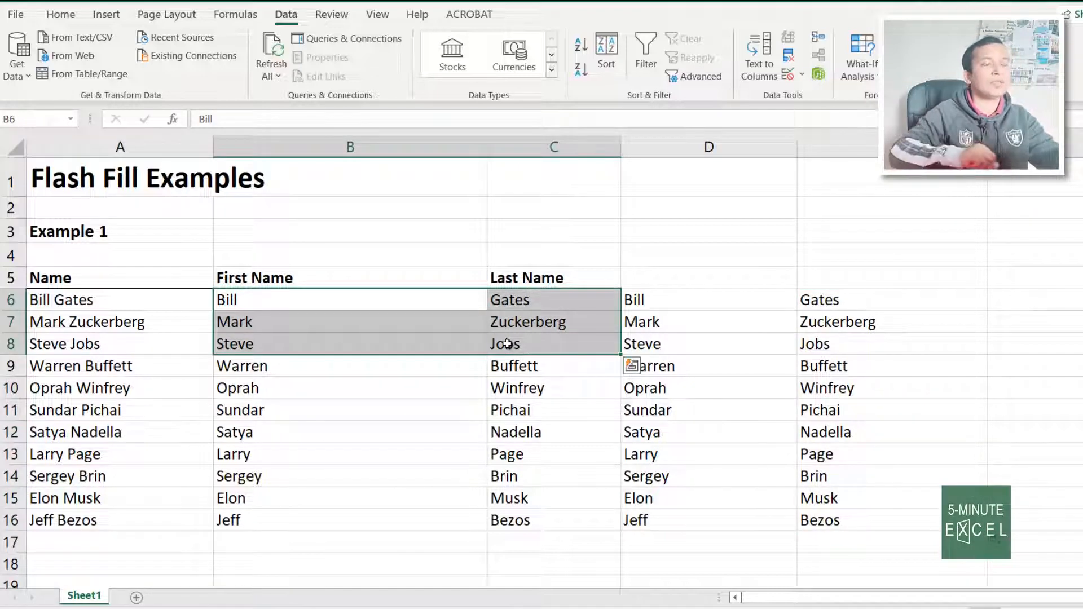
click(697, 233)
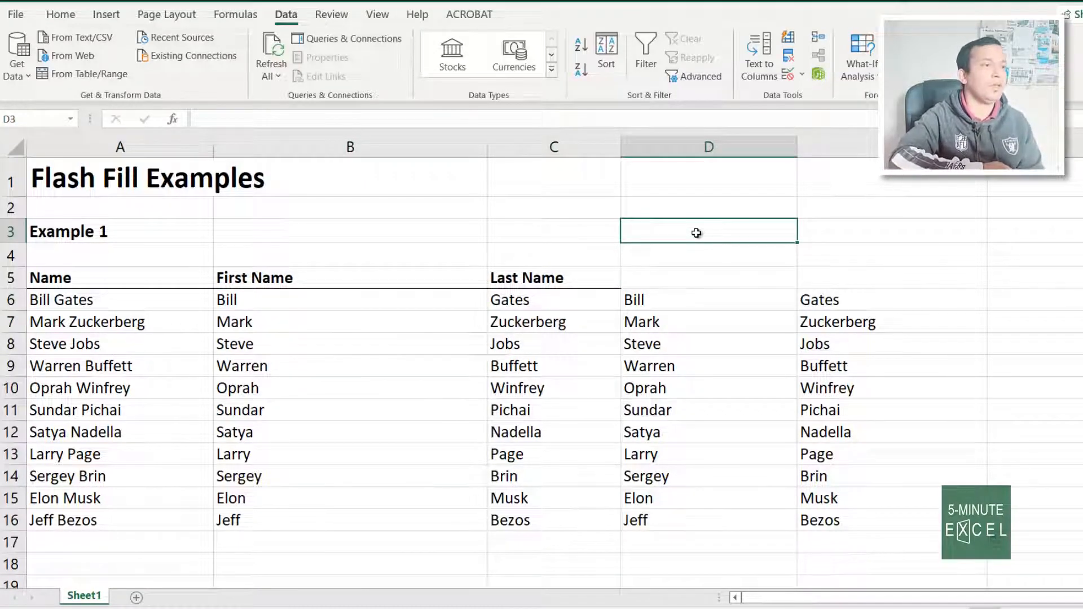
click(127, 327)
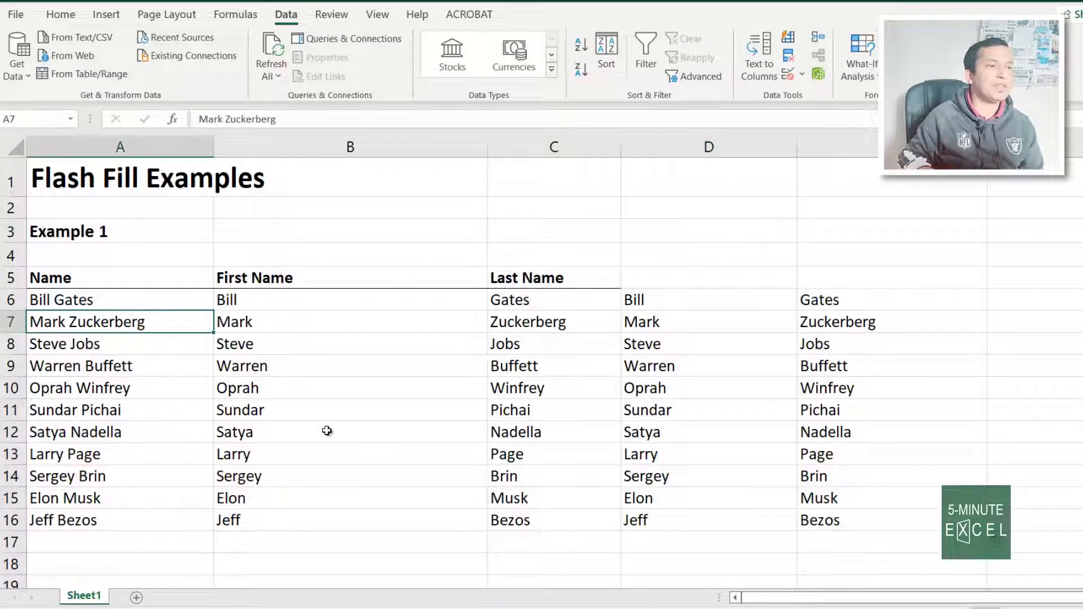
drag(312, 325, 495, 322)
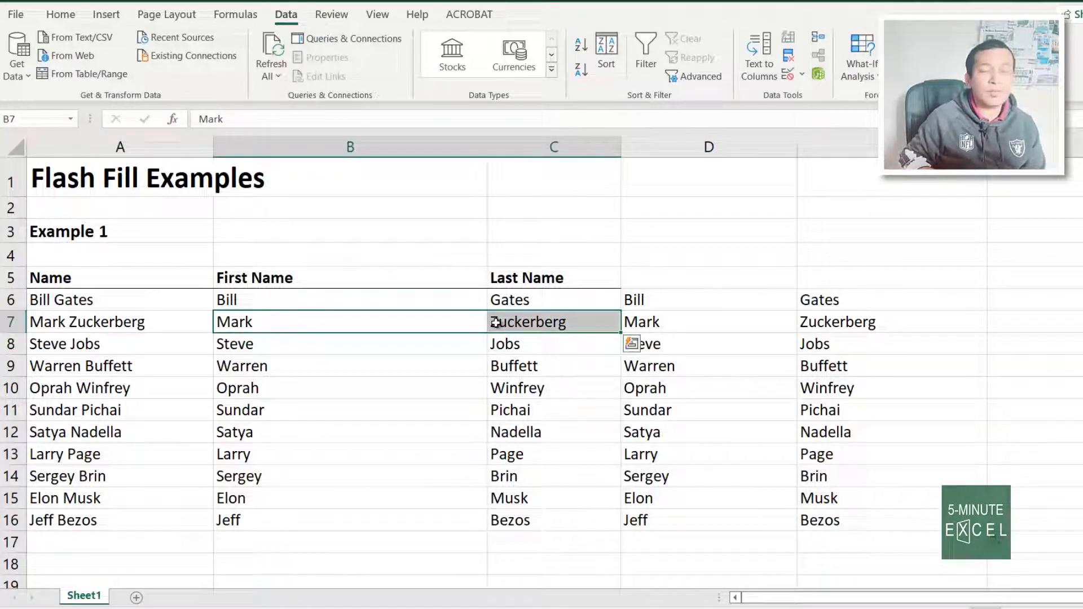
click(75, 299)
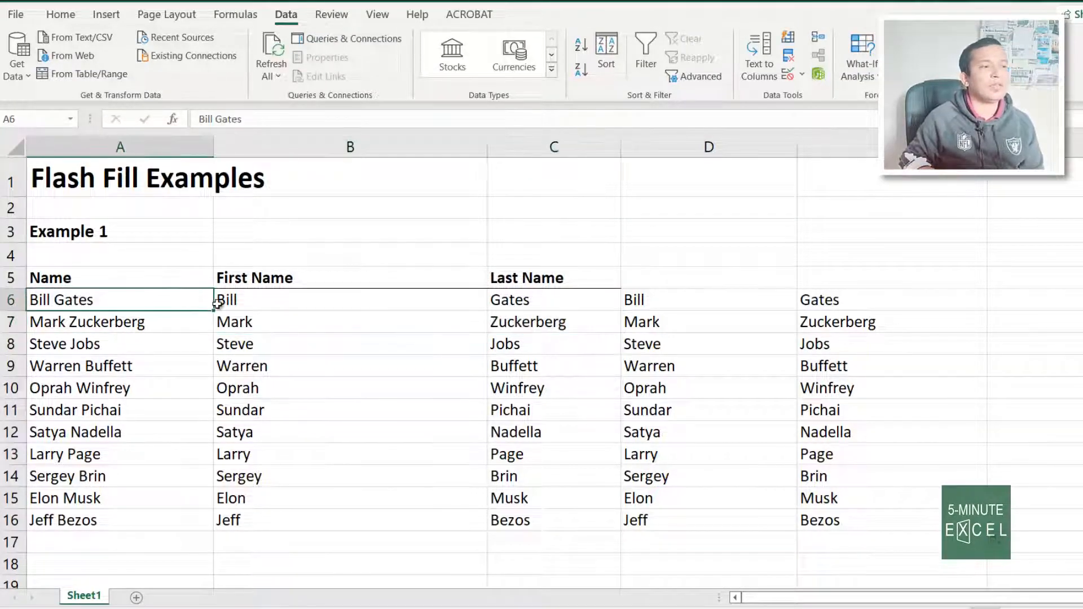
click(281, 299)
click(519, 302)
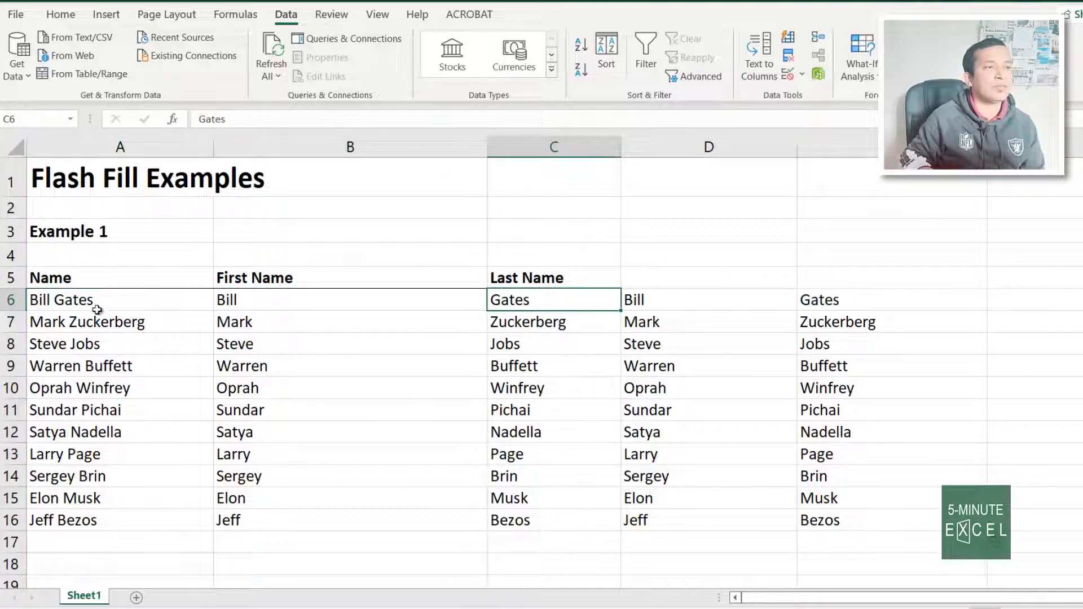
click(97, 308)
double_click(82, 302)
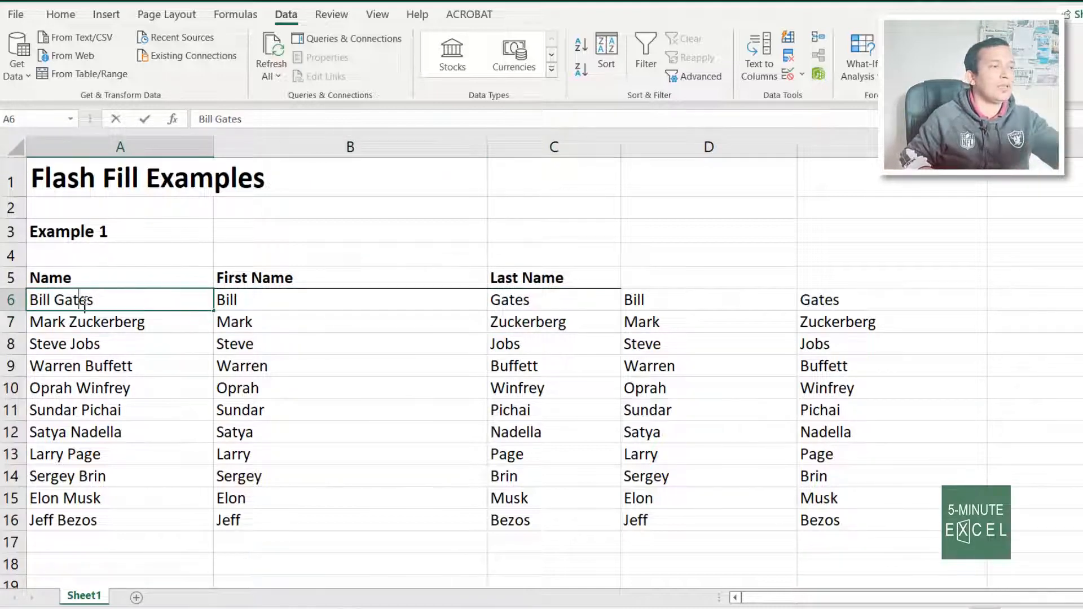
double_click(85, 302)
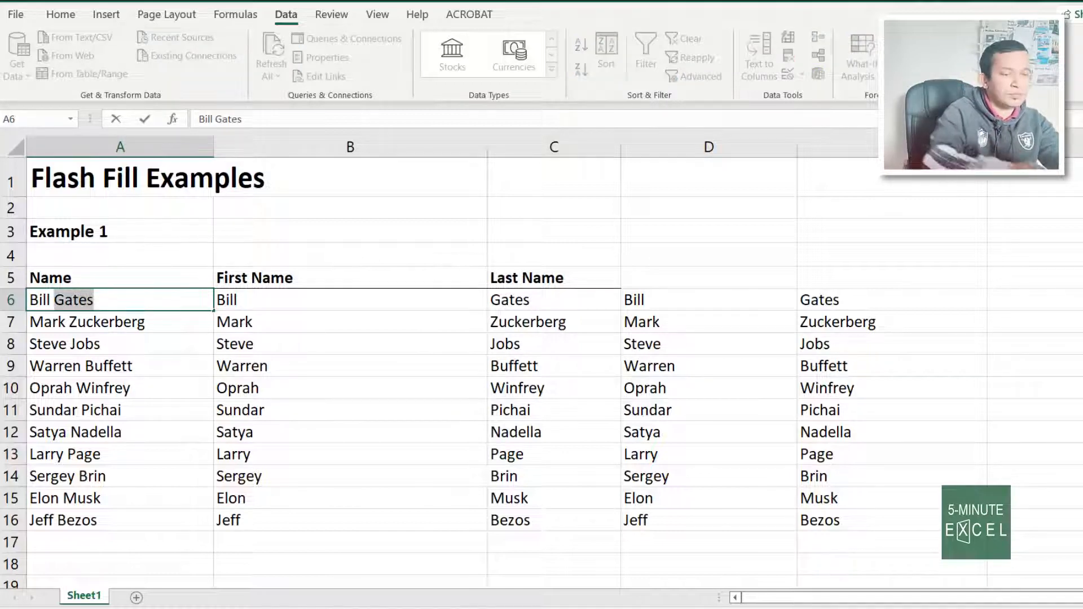
text(Clinton)
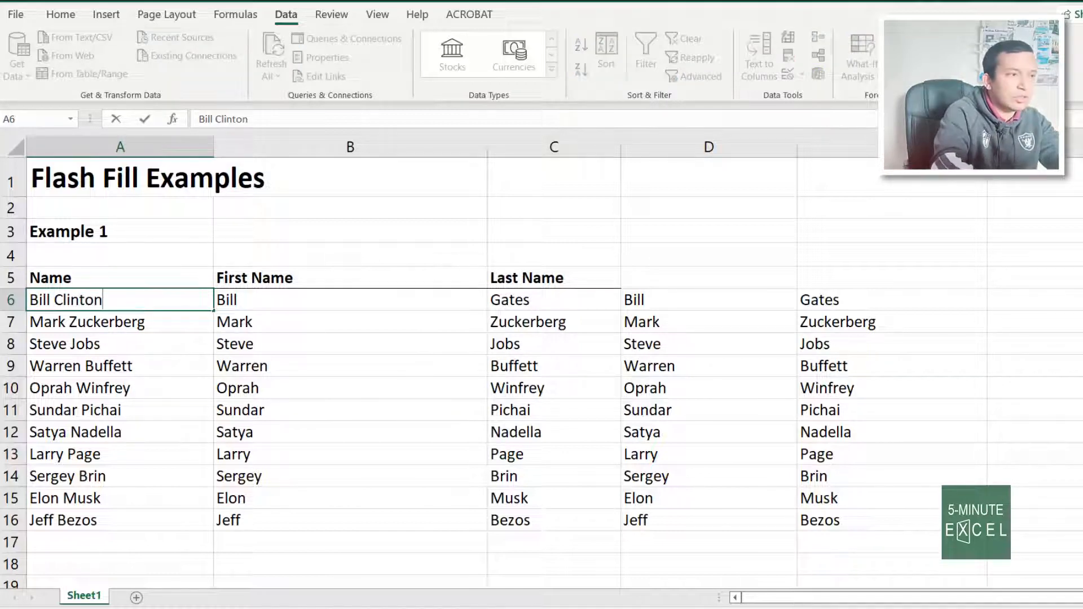
key(Return)
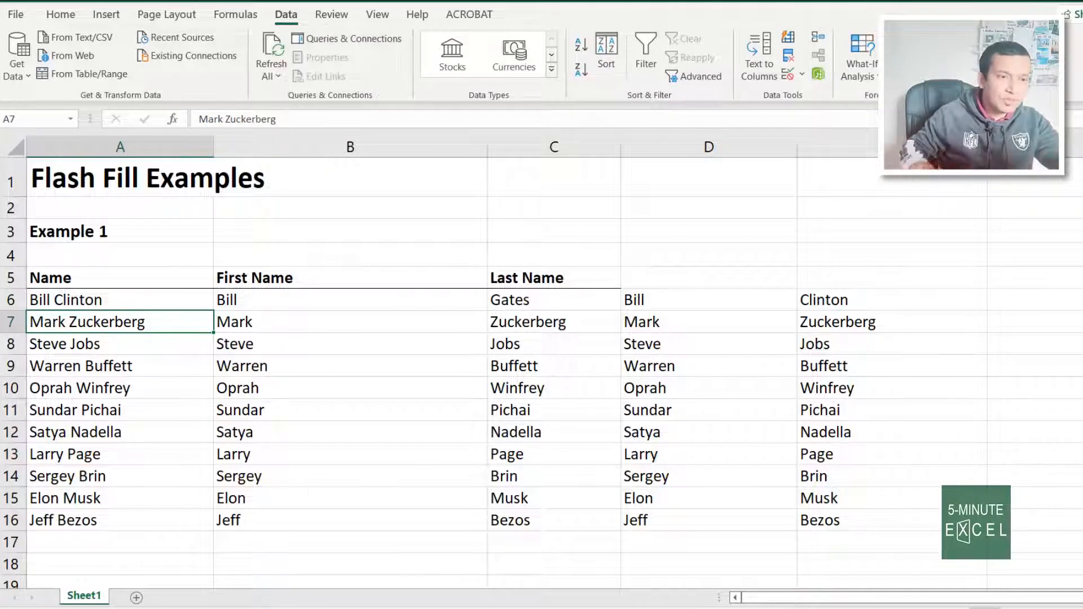
click(879, 299)
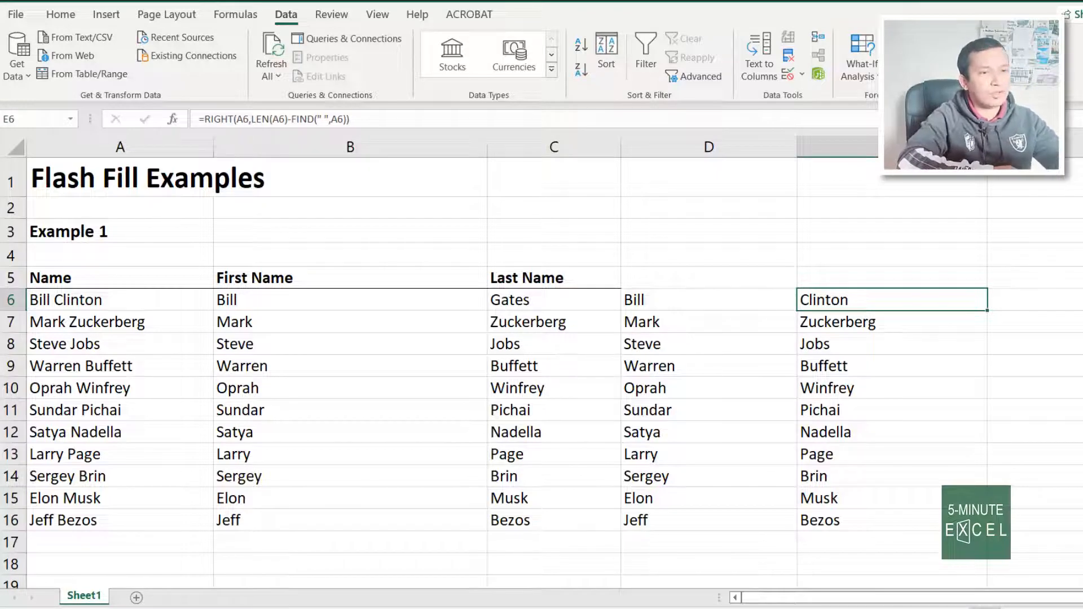
key(ctrl+z)
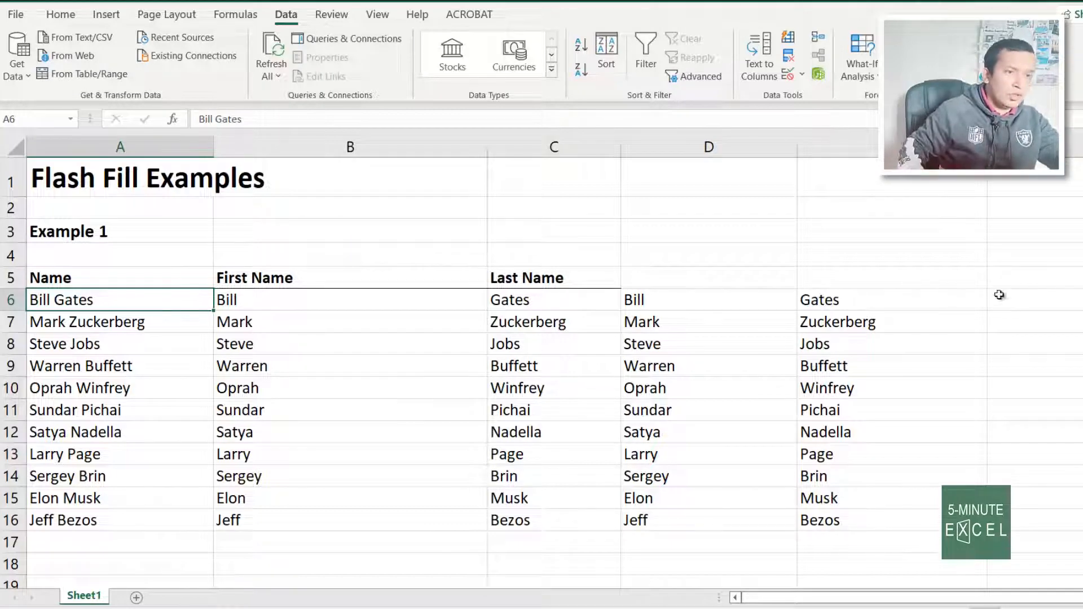
Review Example 2's First Name and Last Name columns, starting with Bill and Gates
scroll(752, 416, down, 6)
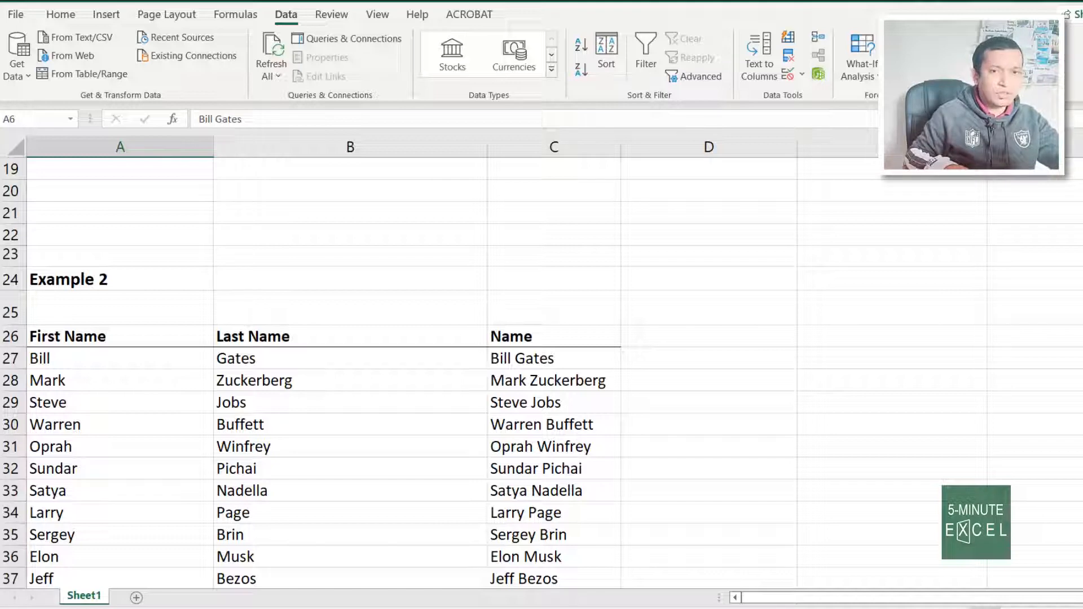
scroll(3, 182, down, 2)
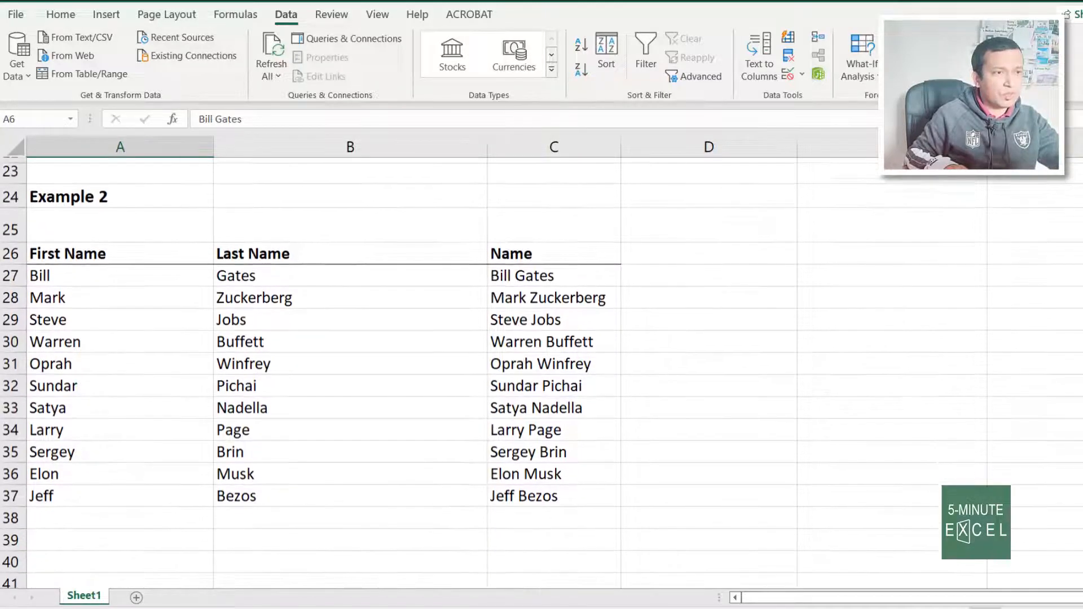
click(97, 246)
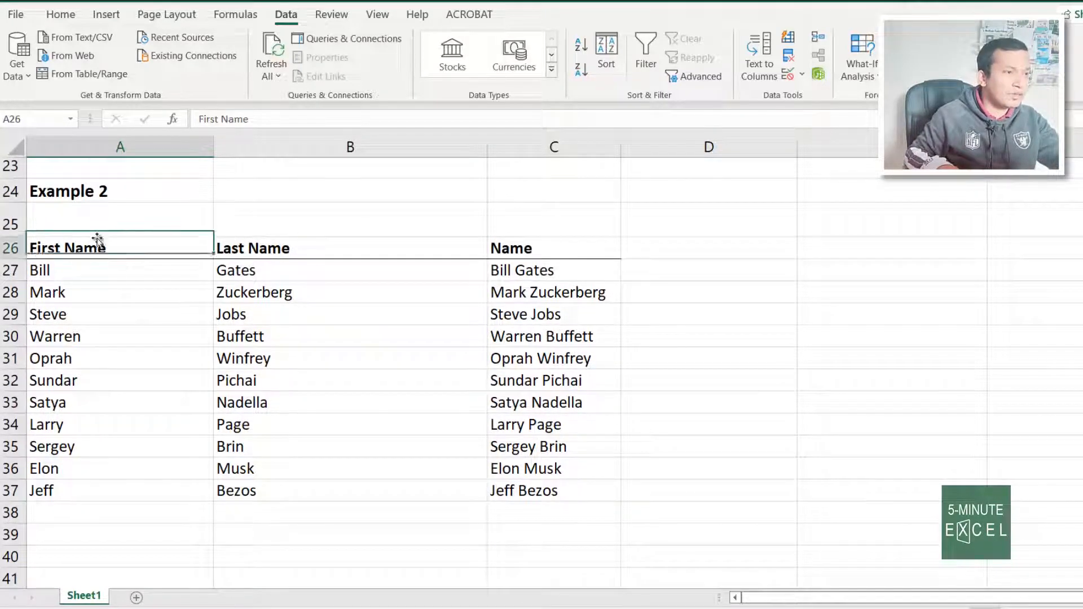
click(307, 248)
click(151, 272)
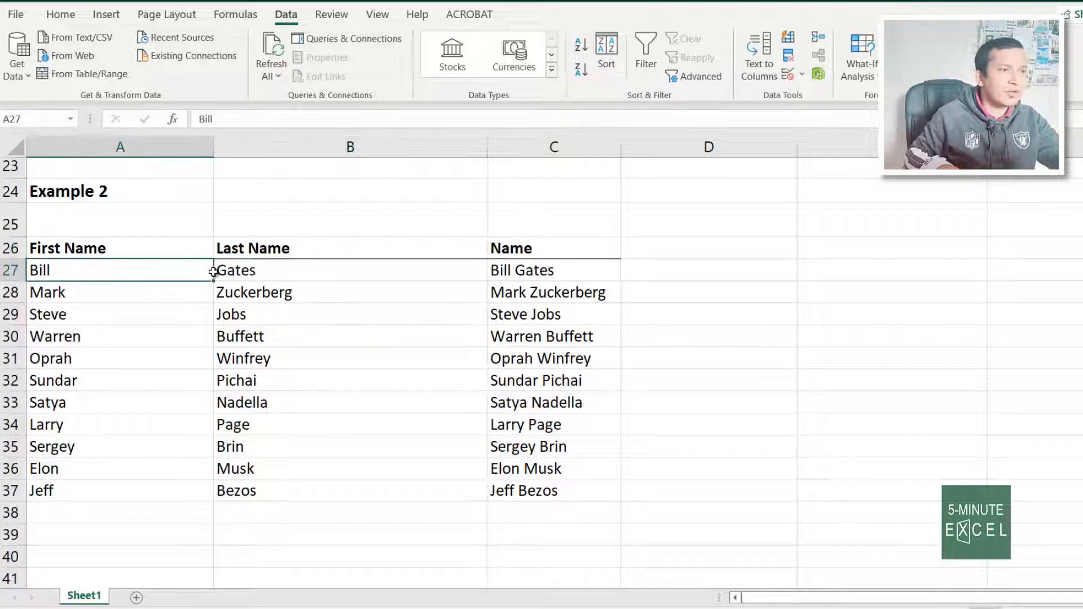
click(471, 272)
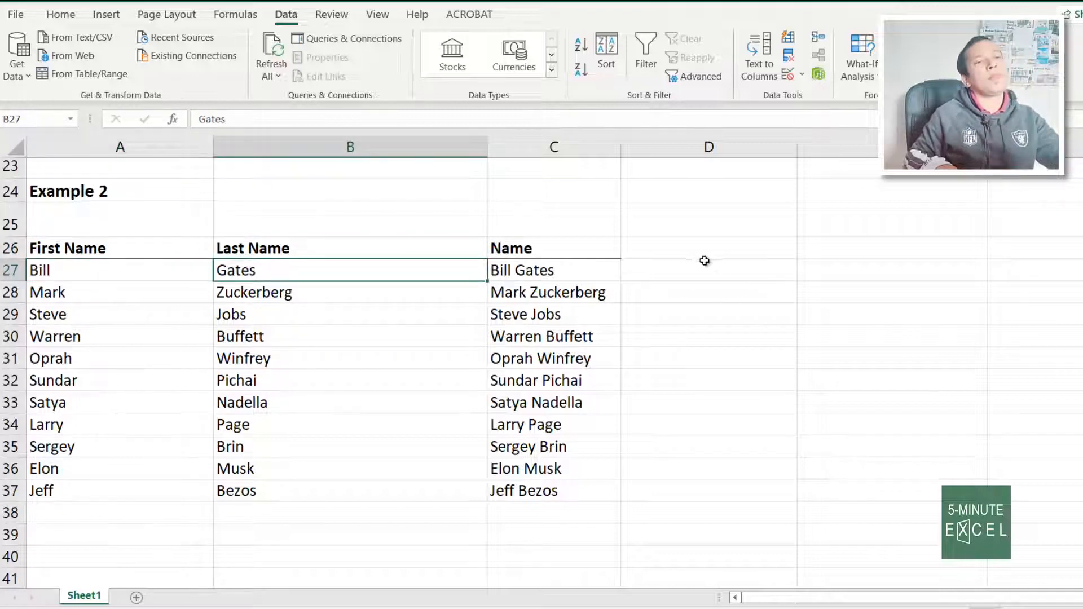
Enter =CONCATENATE(A27," ",B27) in D27 to join the first and last name
click(726, 276)
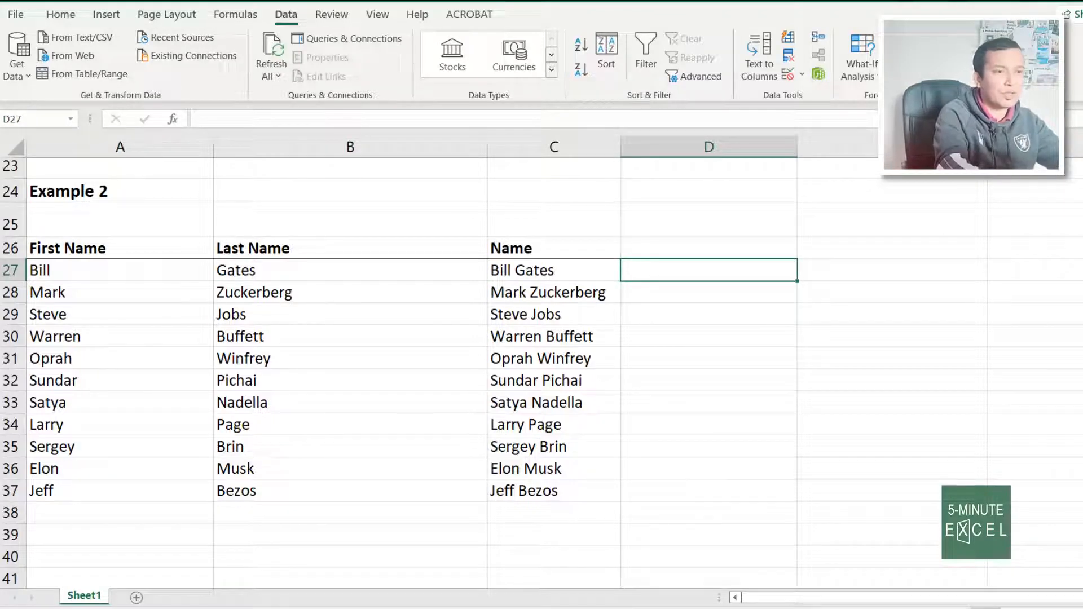
text(=co)
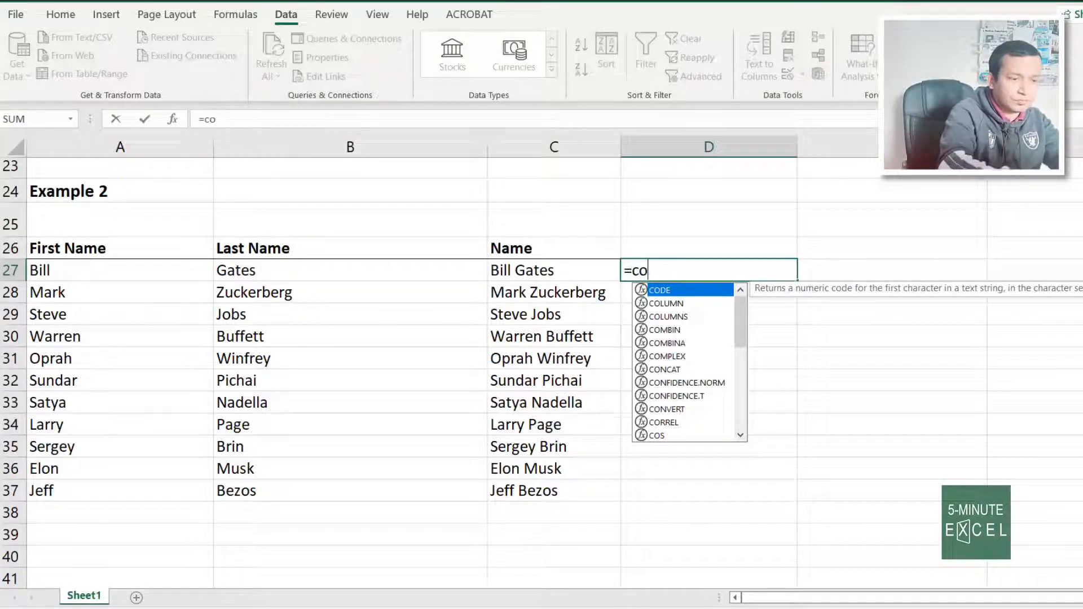
text(nca)
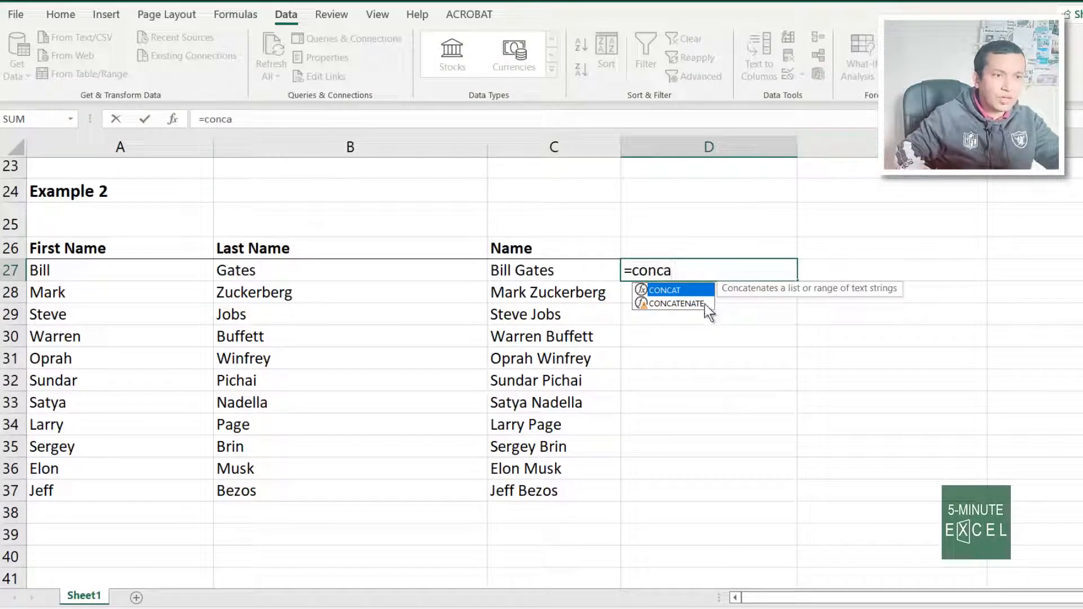
double_click(680, 303)
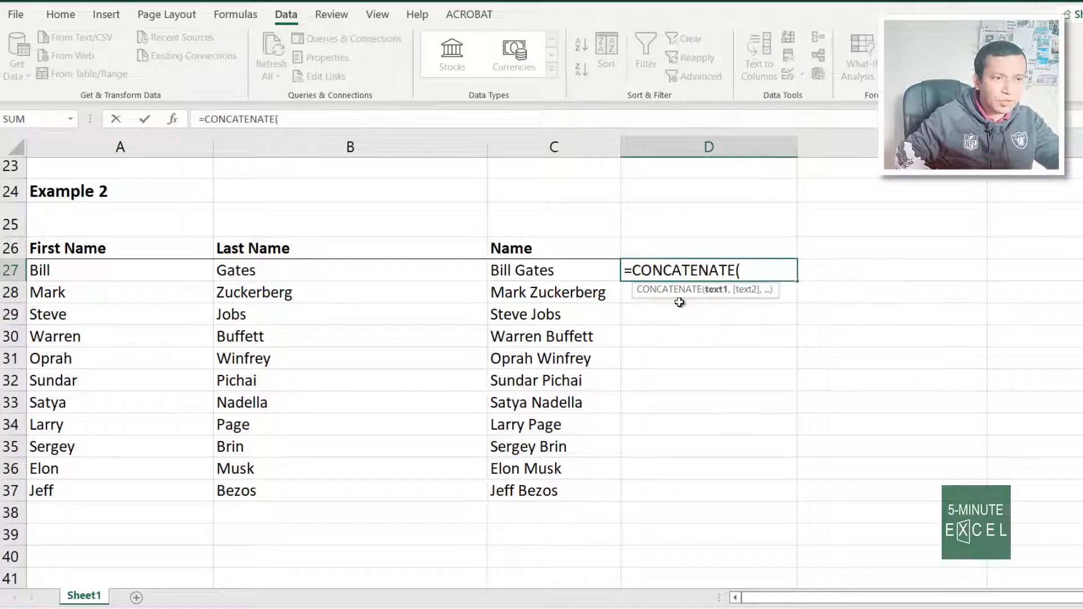
click(124, 268)
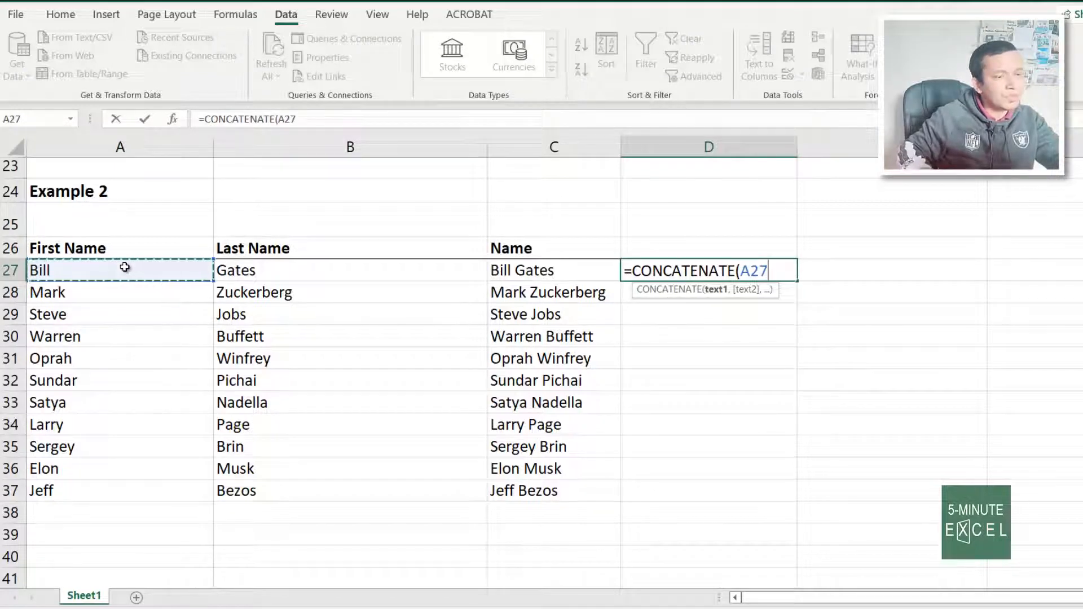
text(,)
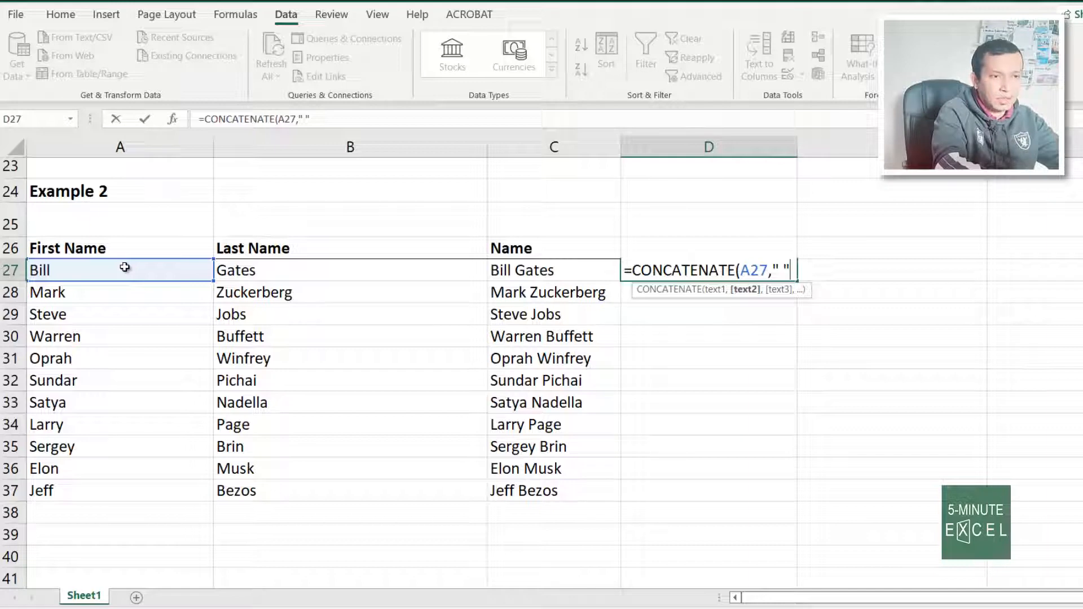
text(,)
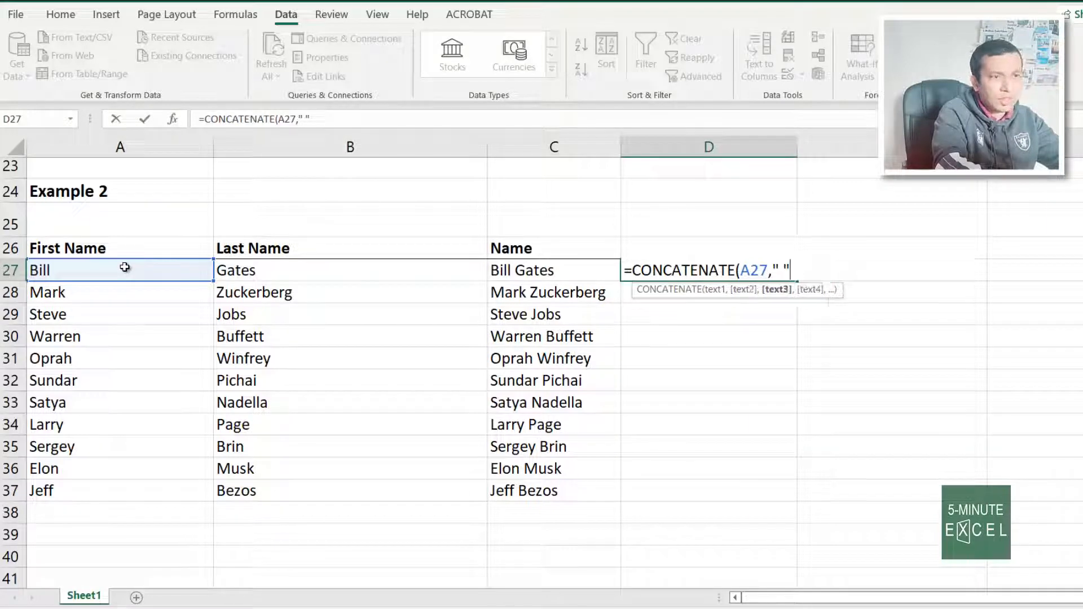
click(252, 267)
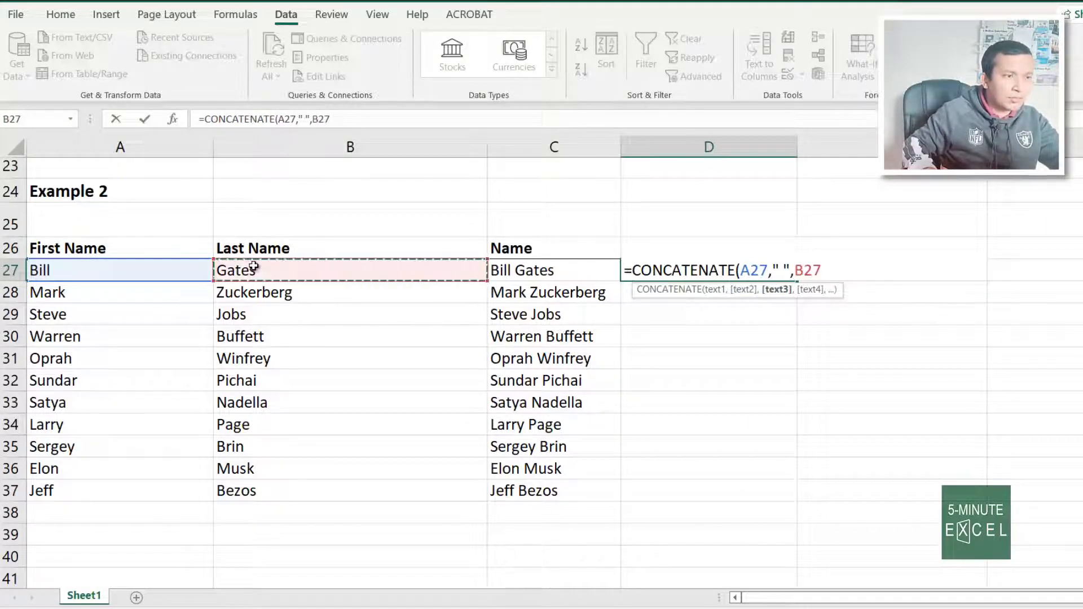
text())
key(Return)
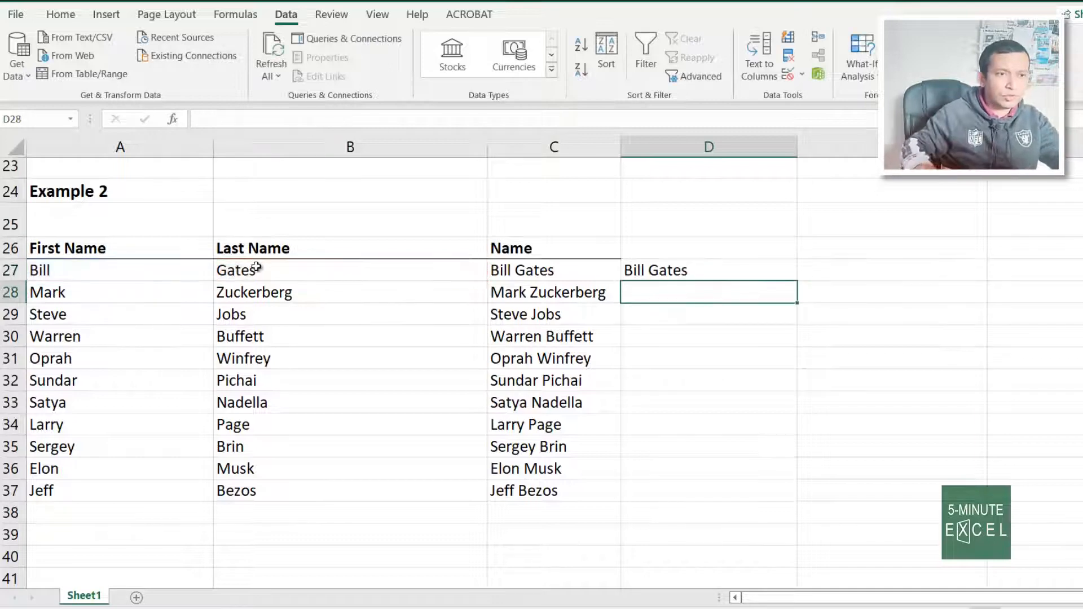
Fill the CONCATENATE formula down through D37
click(744, 267)
double_click(798, 283)
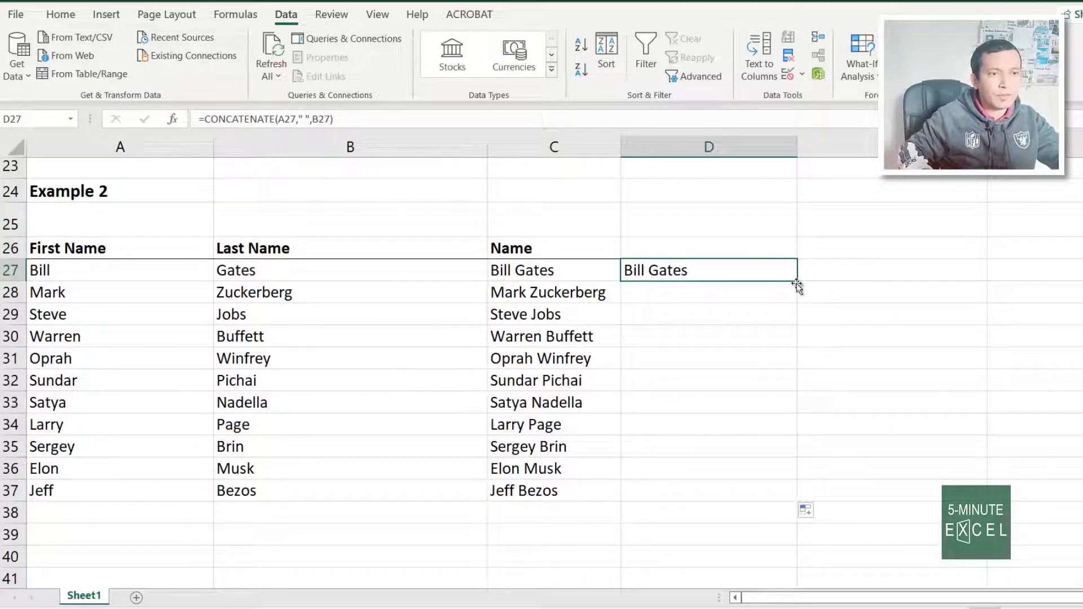
click(829, 269)
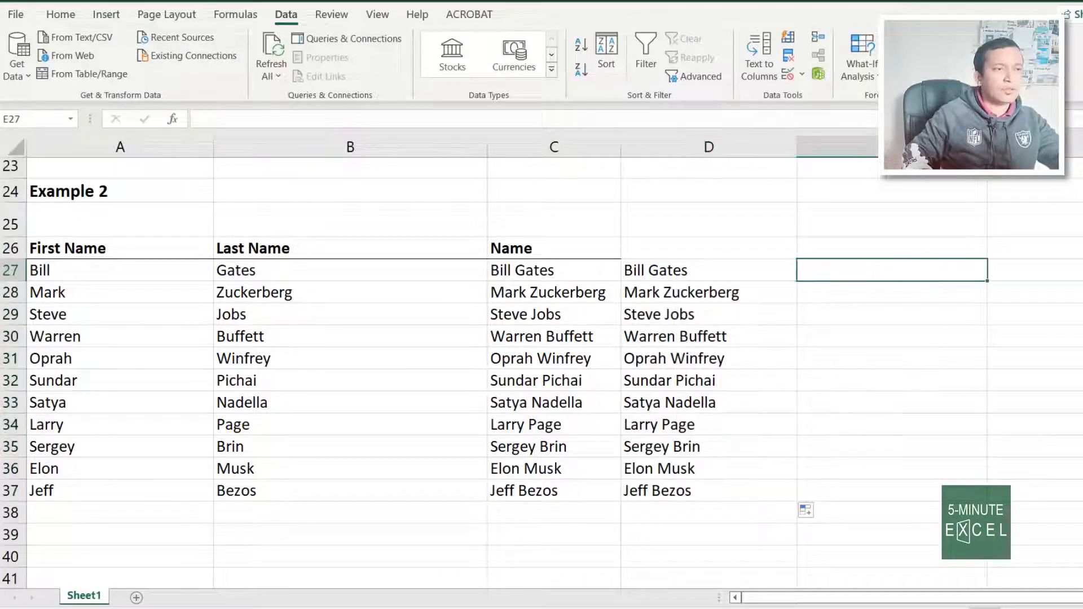
Enter =A27&" "&B27 in E27 and fill it down through E37
text(=)
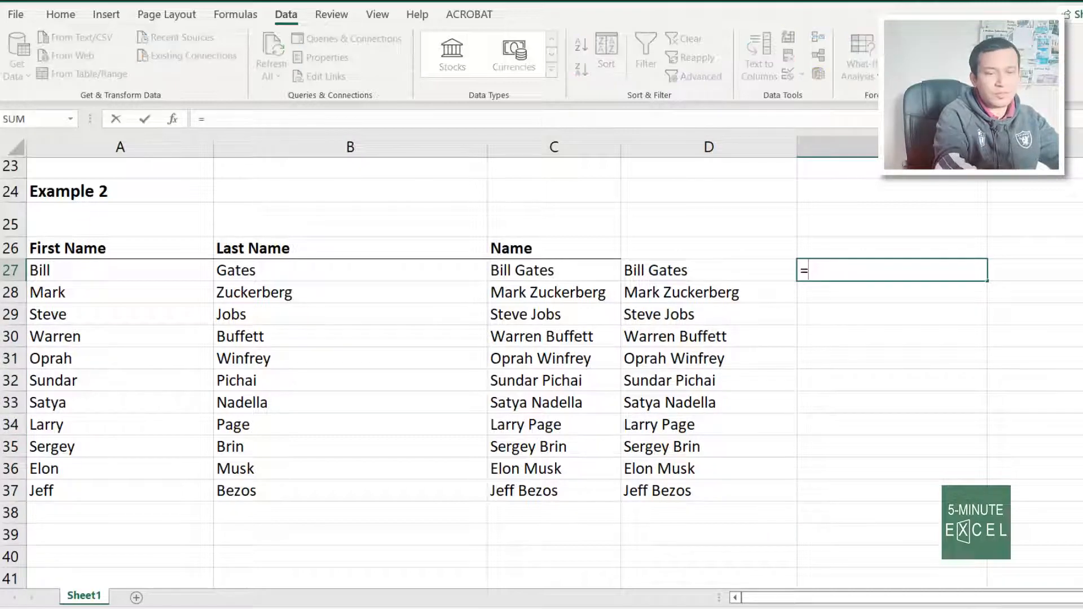
key(Left)
key(Left)
key(Left)
key(Left)
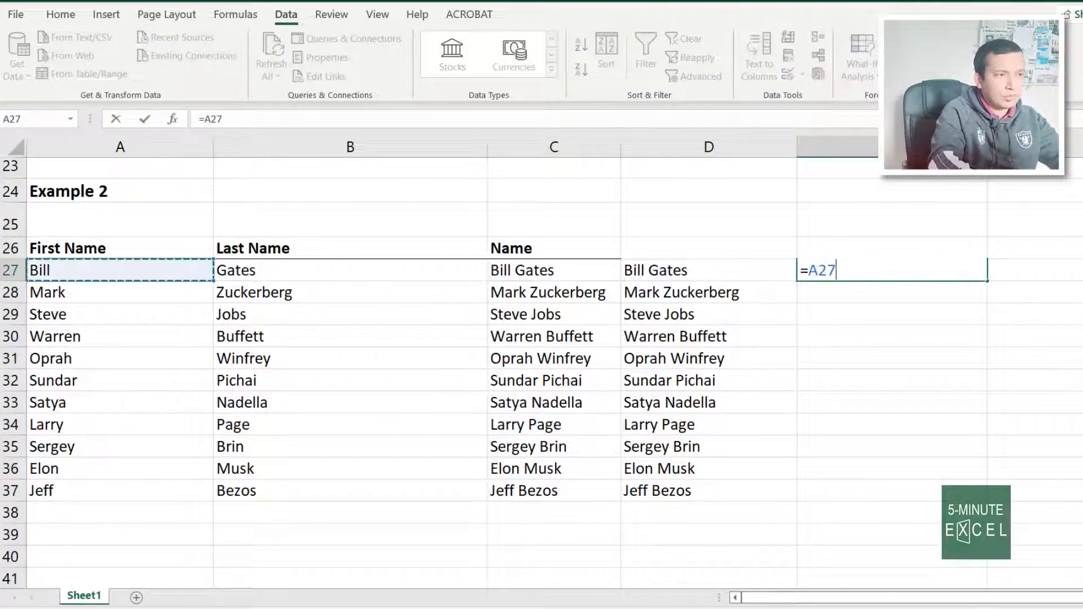
text(&" "&)
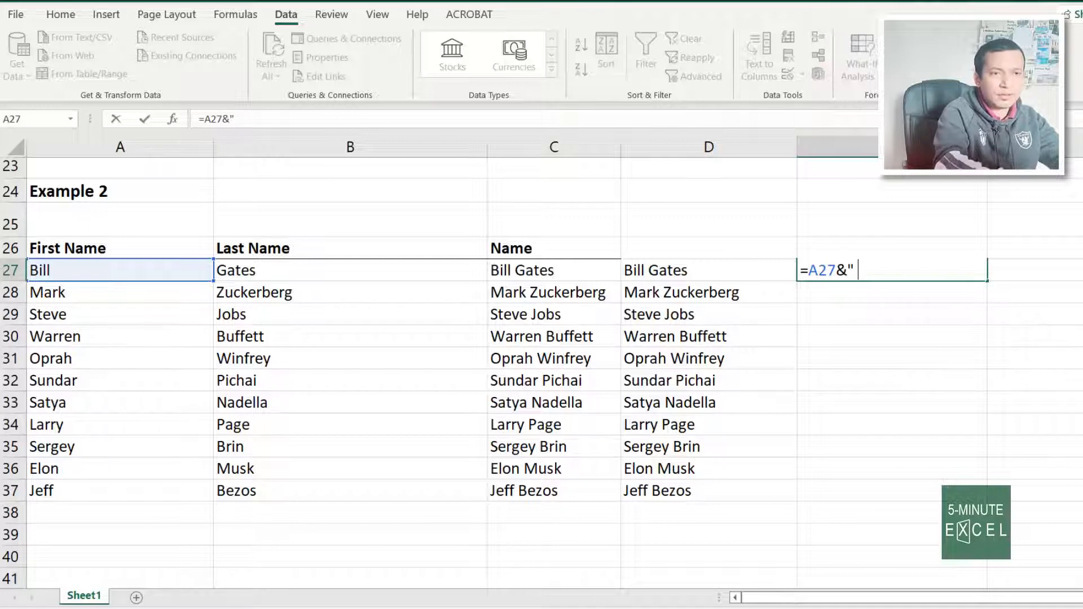
key(Left)
key(Left)
key(Left)
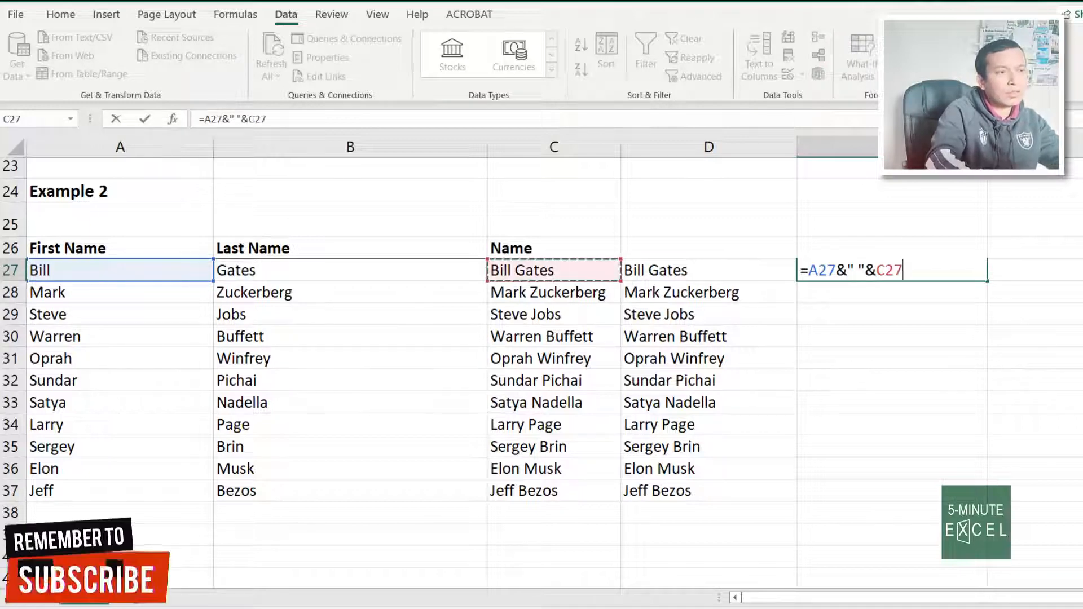
key(Return)
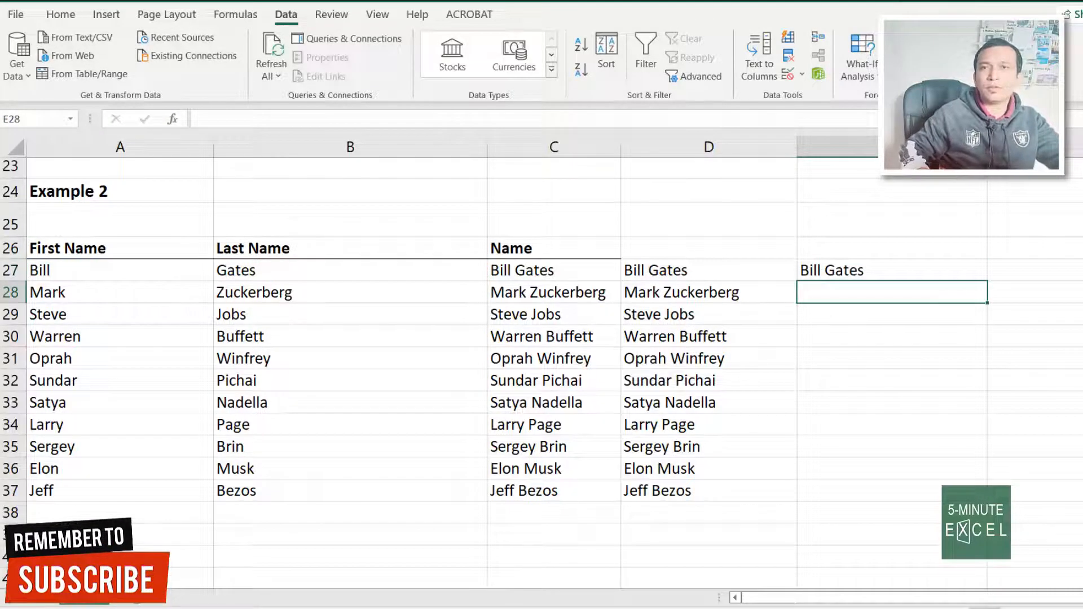
click(931, 267)
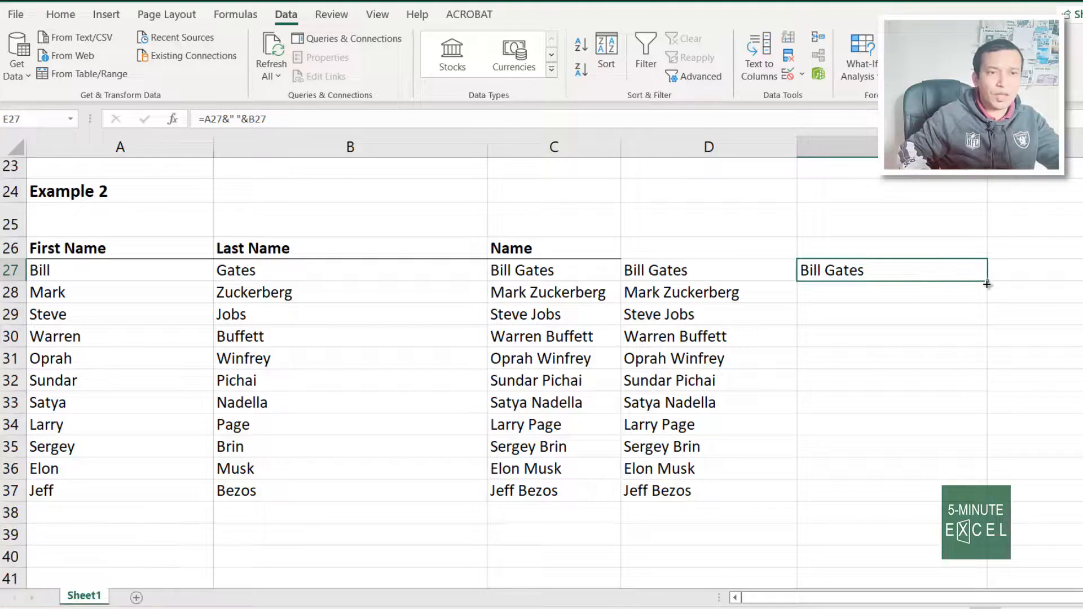
double_click(987, 283)
Compare the CONCATENATE and ampersand results with the source and typed full names
drag(722, 147, 862, 148)
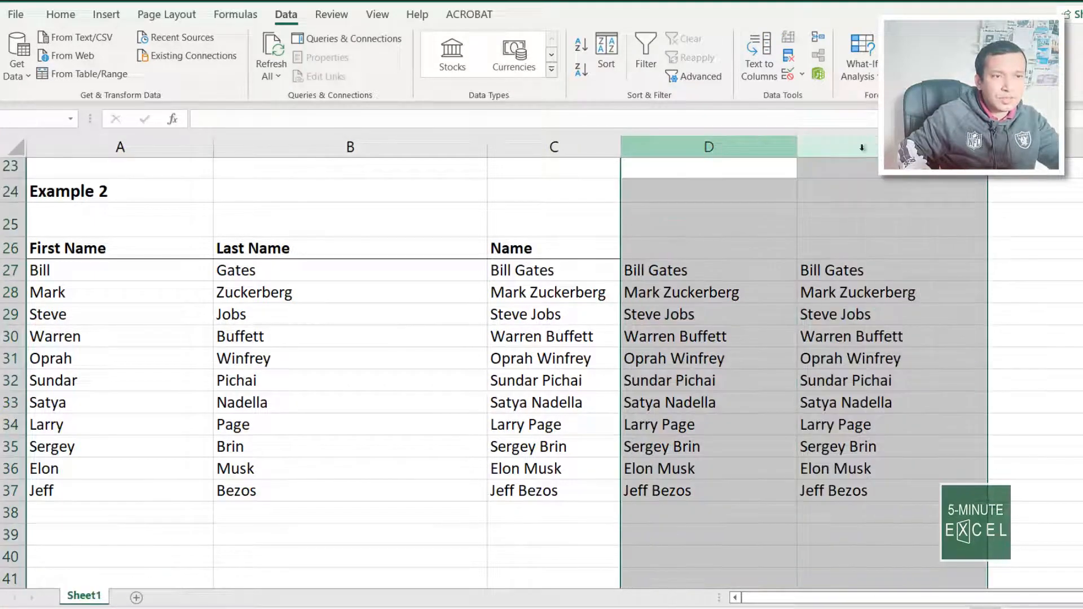
click(721, 409)
key(Right)
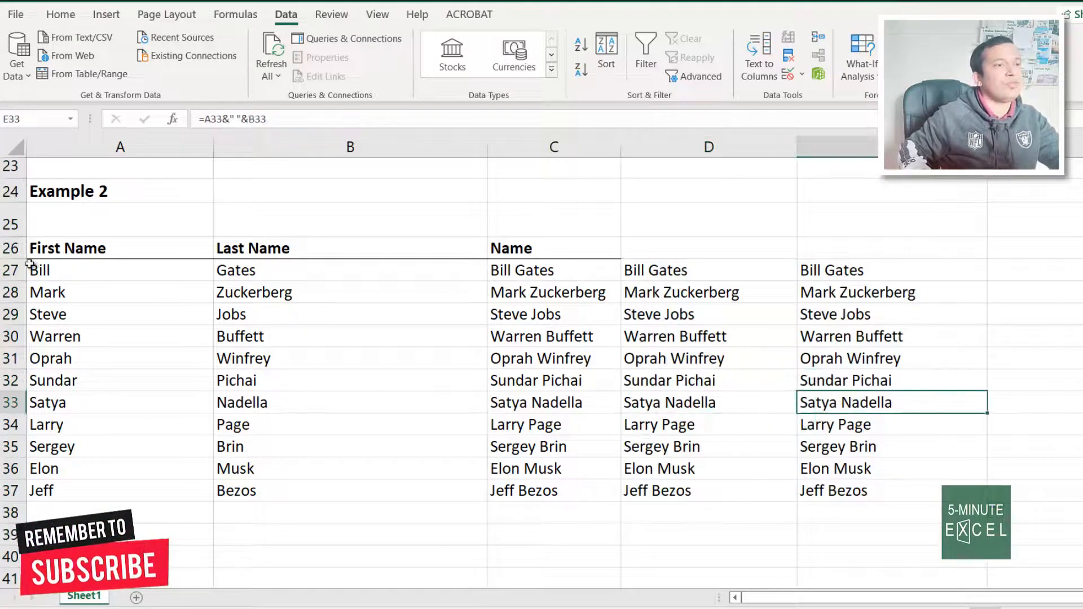
drag(286, 268, 514, 466)
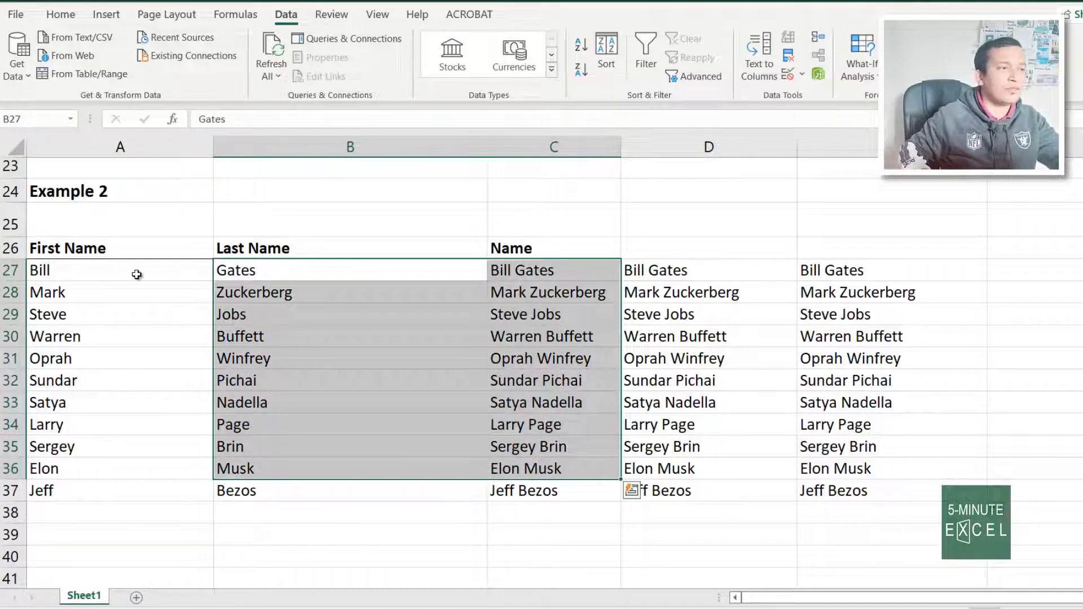
drag(136, 275, 259, 422)
drag(539, 289, 547, 451)
click(882, 398)
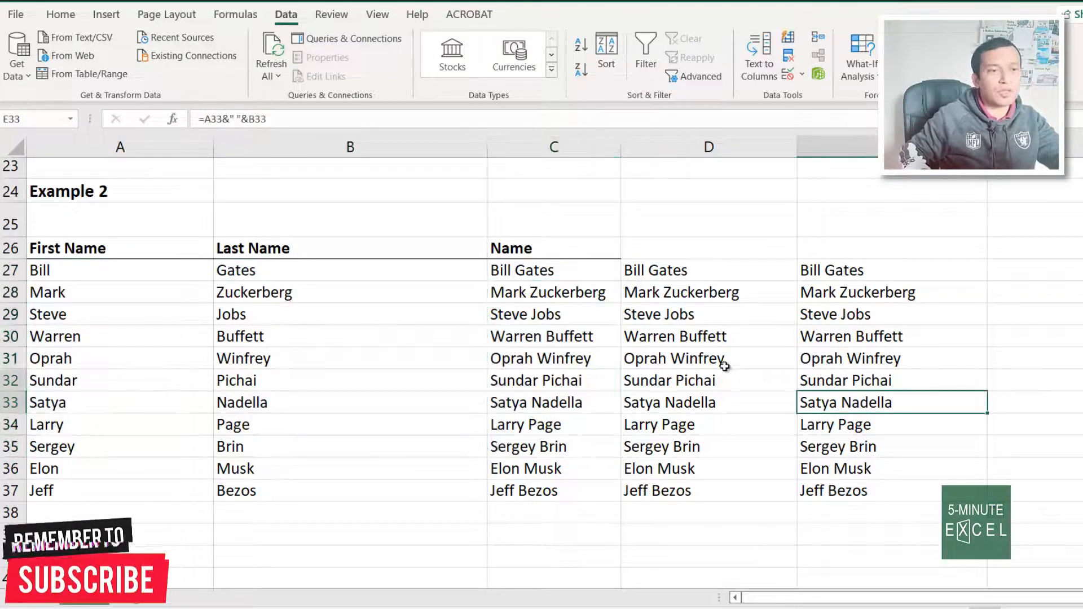
shift+click(725, 366)
scroll(444, 420, down, 3)
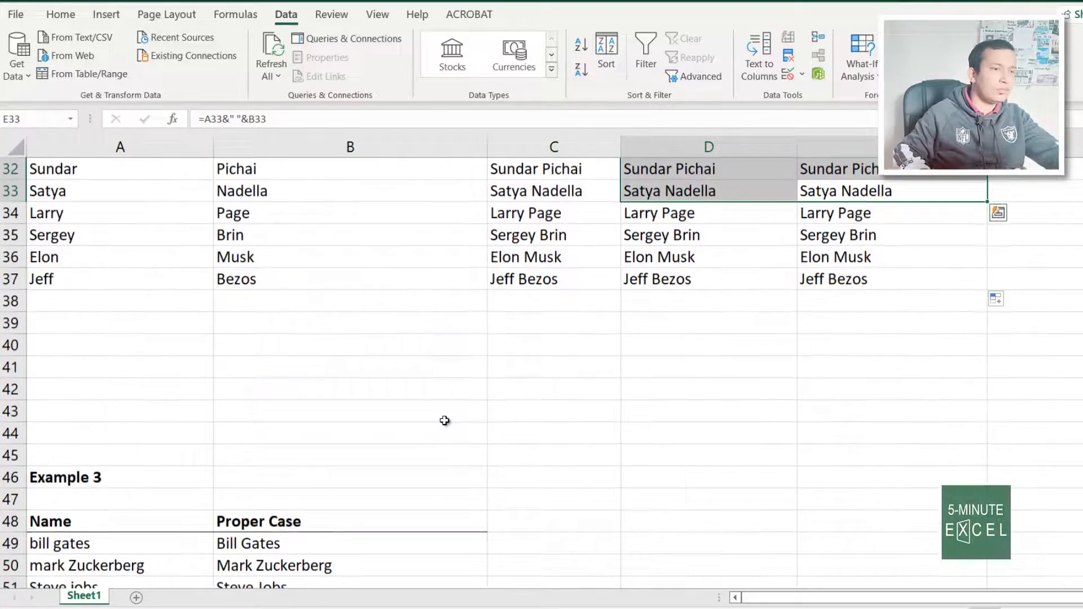
Compare Example 3's inconsistently cased names with their proper-case versions
scroll(445, 420, down, 3)
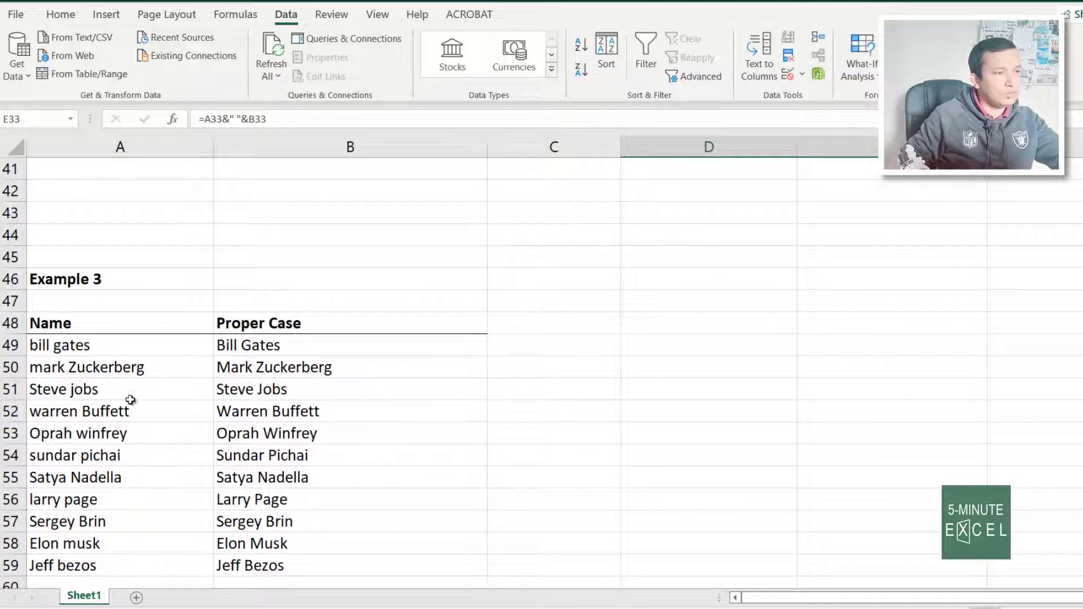
click(134, 432)
click(364, 476)
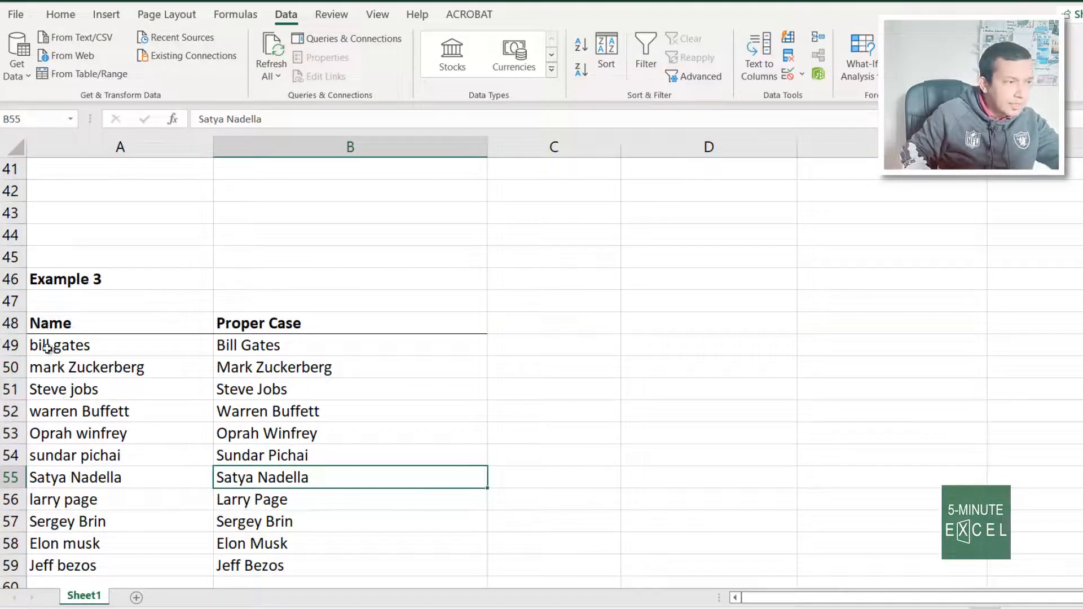
drag(82, 350, 94, 471)
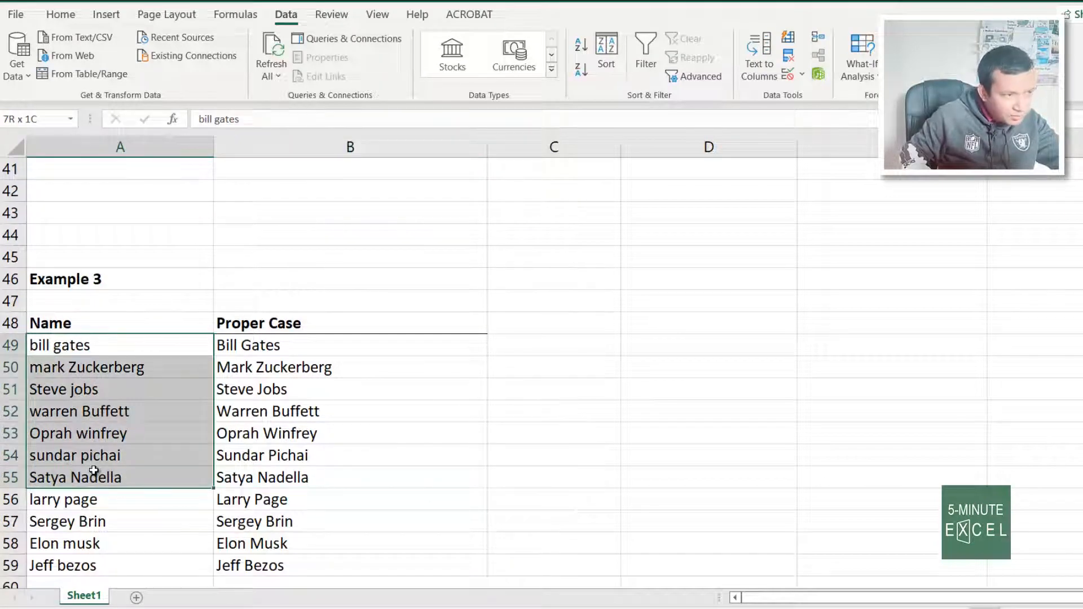
drag(278, 344, 302, 483)
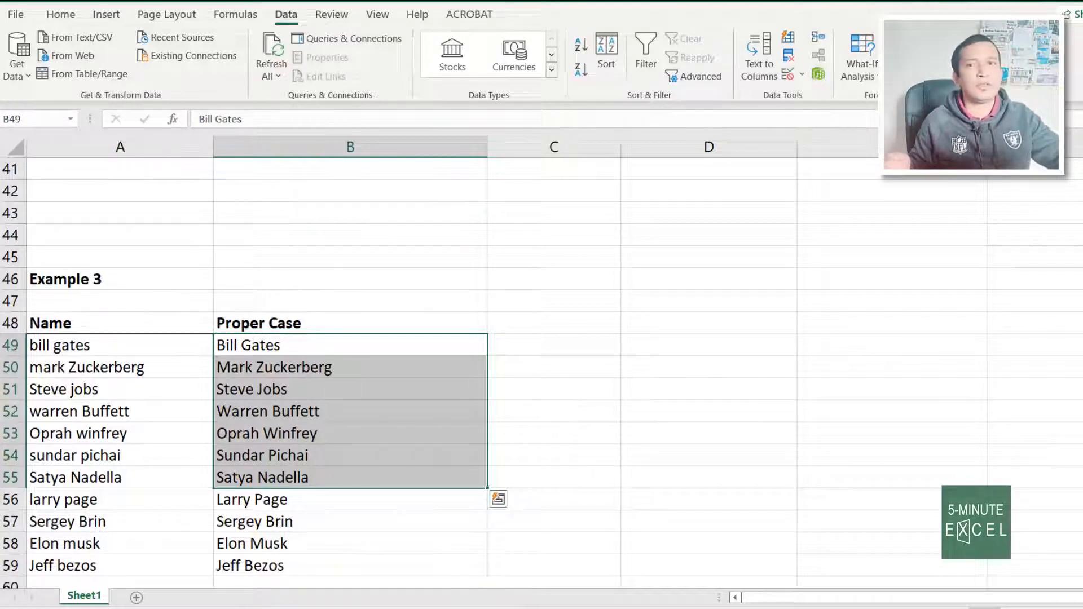
Enter =PROPER(A49) in C49 to capitalize the first name properly
click(557, 351)
text(-=)
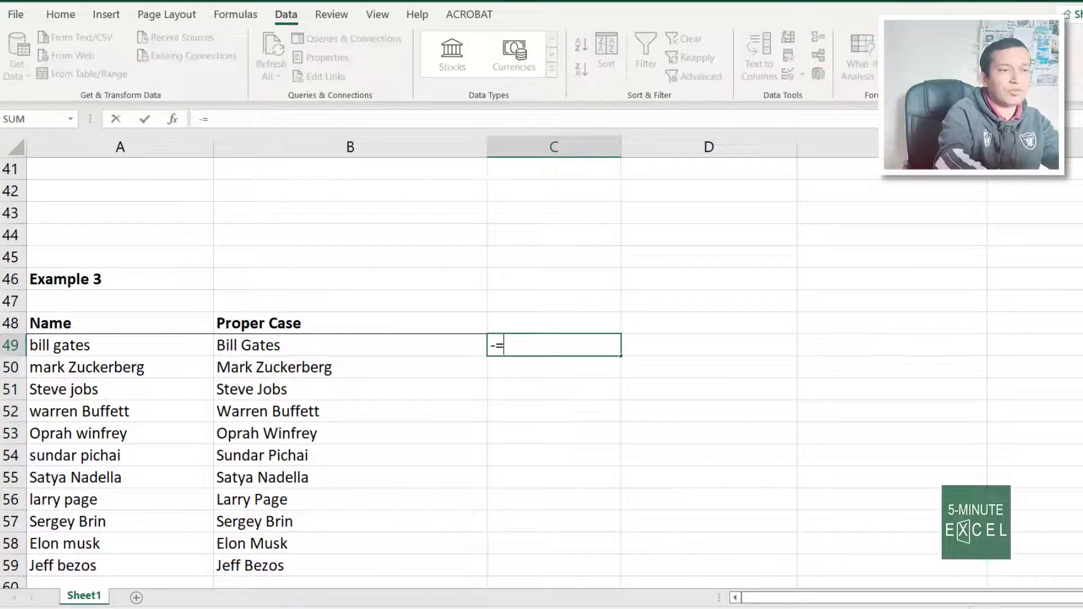
key(Escape)
text(=pro)
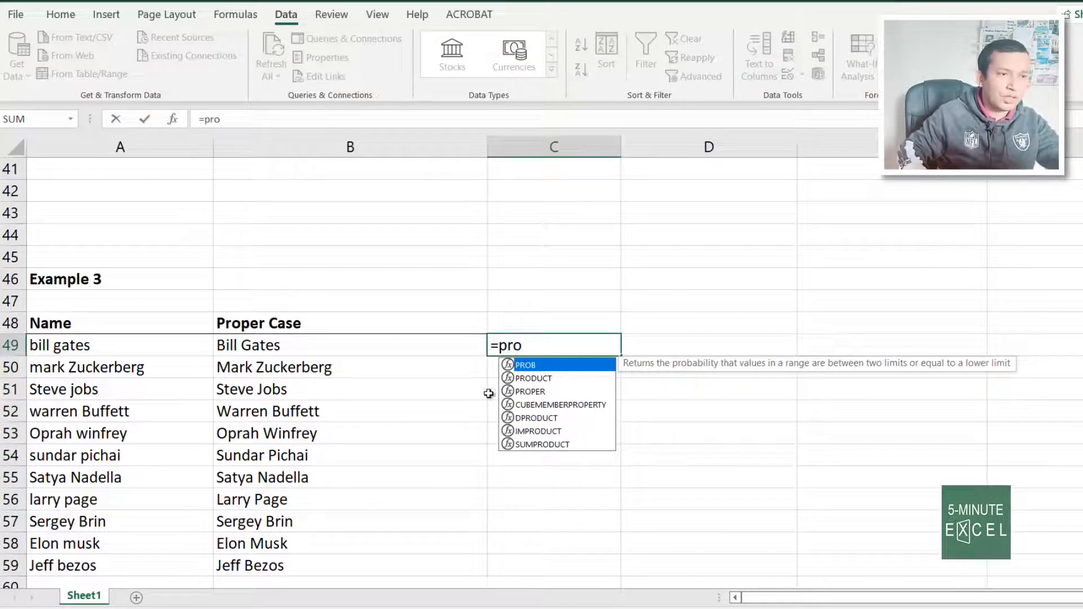
double_click(531, 391)
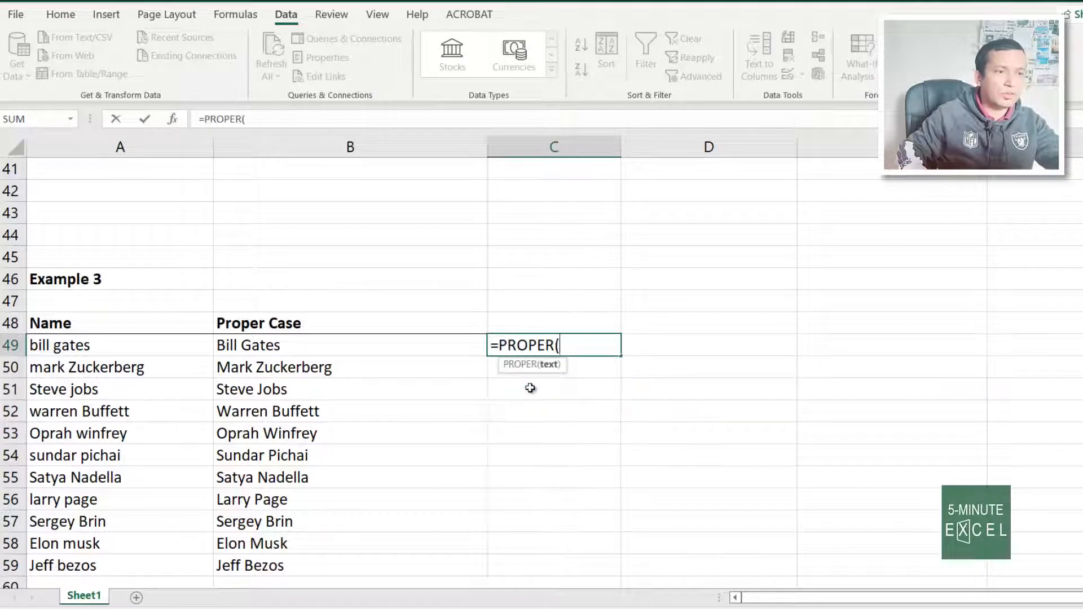
click(101, 344)
text())
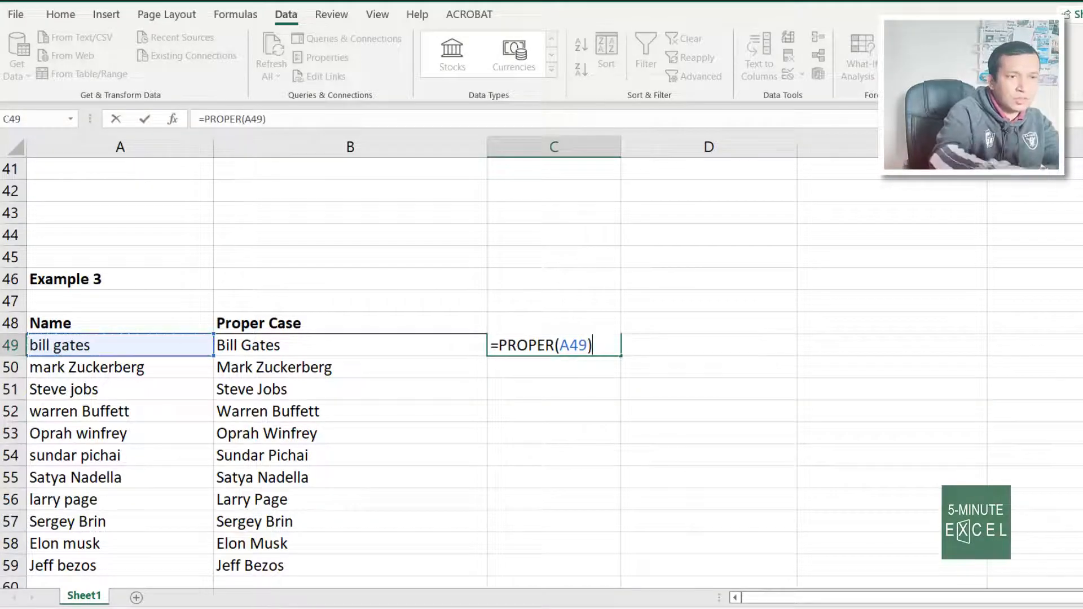
key(Return)
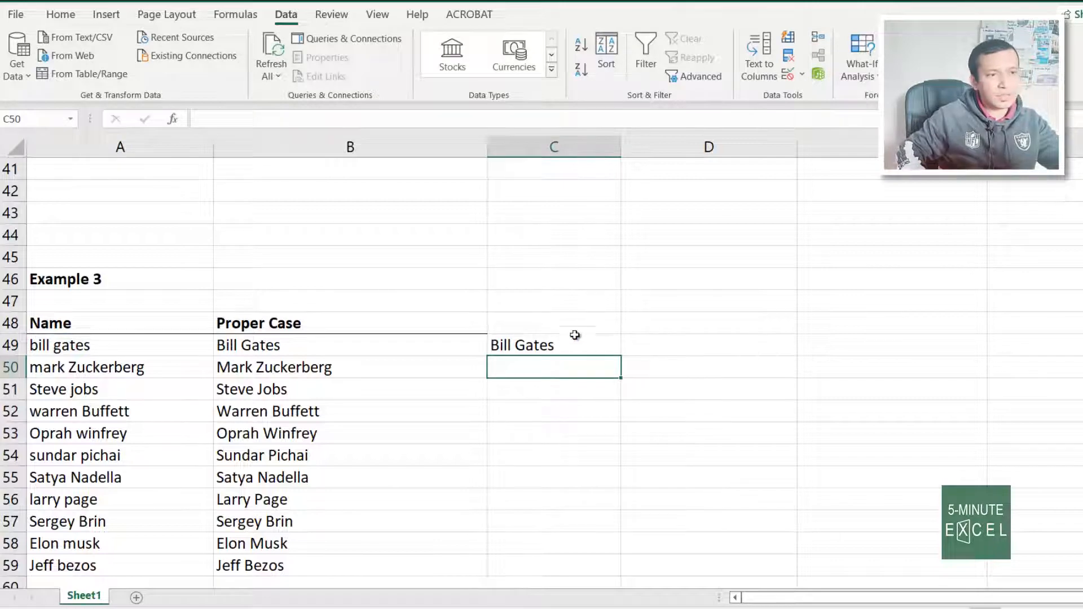
Fill the PROPER formula down through C59
click(551, 345)
double_click(619, 358)
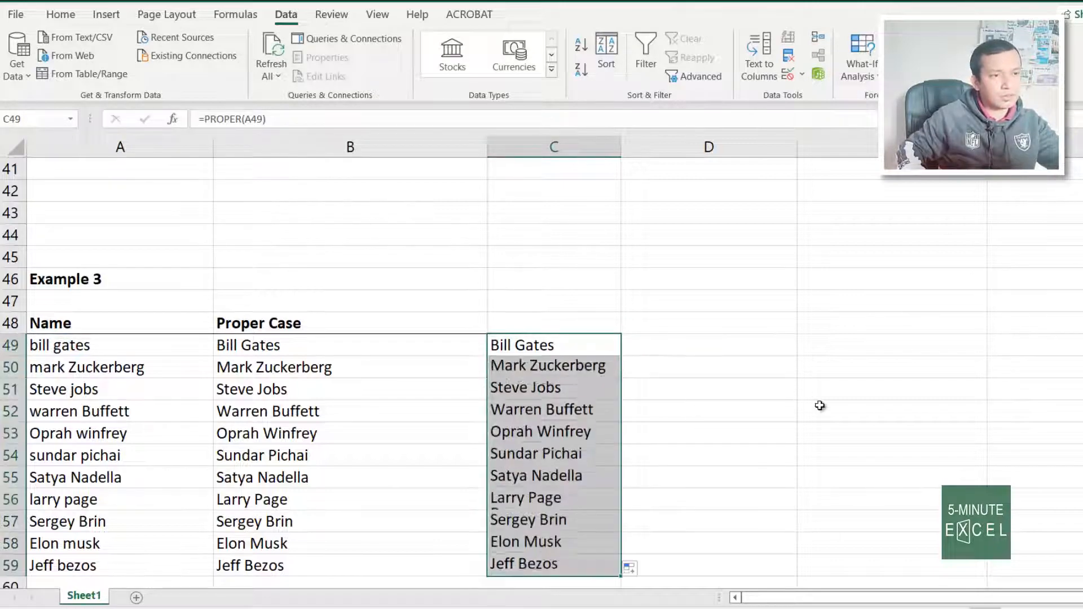
scroll(820, 406, down, 2)
scroll(819, 406, up, 2)
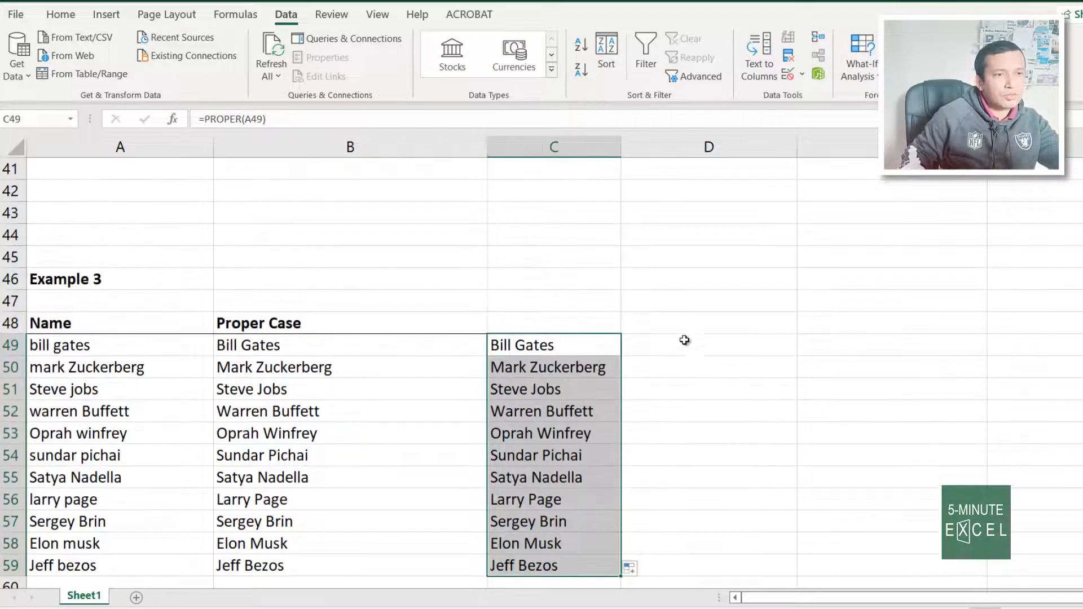
click(687, 348)
Enter =LOWER(A49) in D49 and fill it down to D59
text(=)
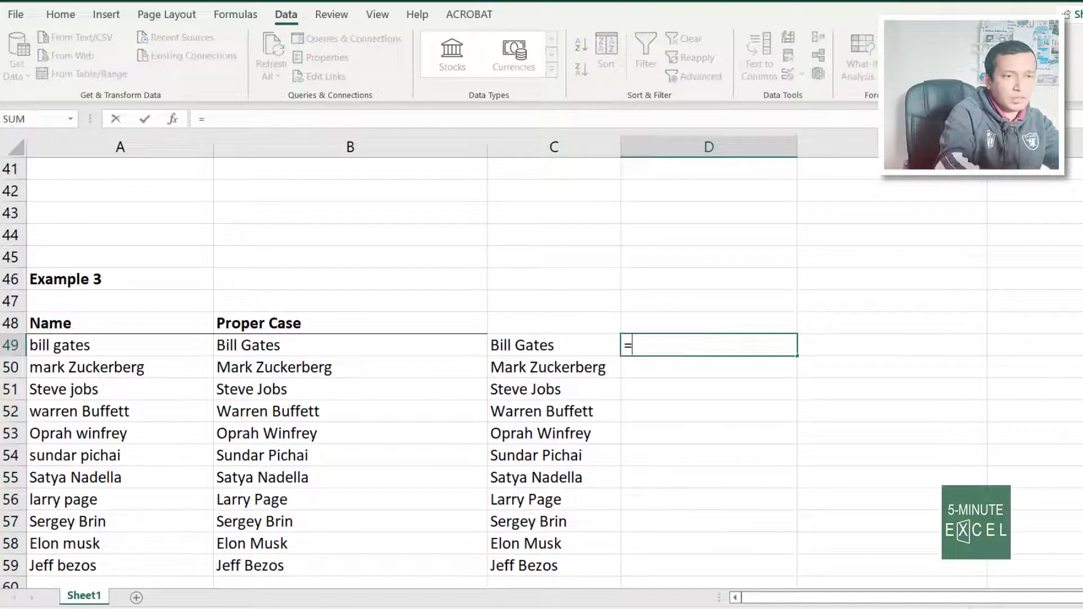
text(lower()
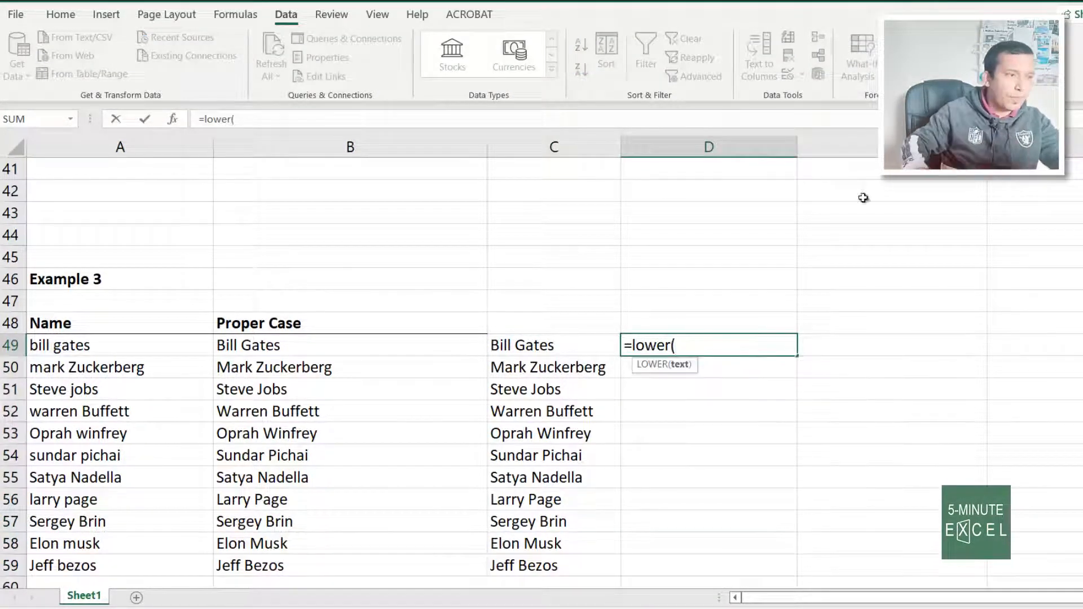
click(179, 347)
text())
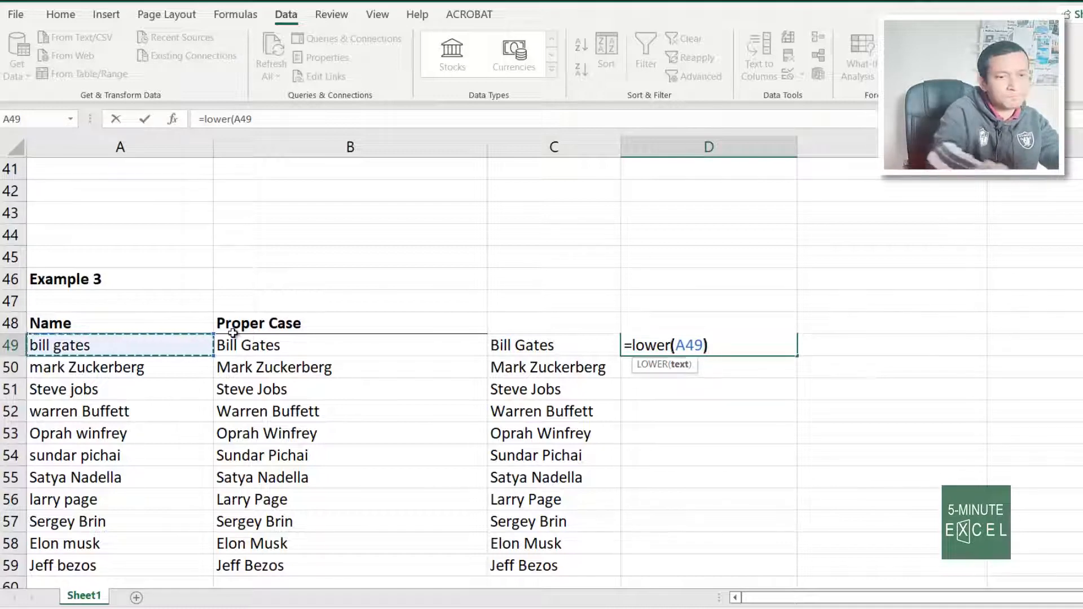
key(Return)
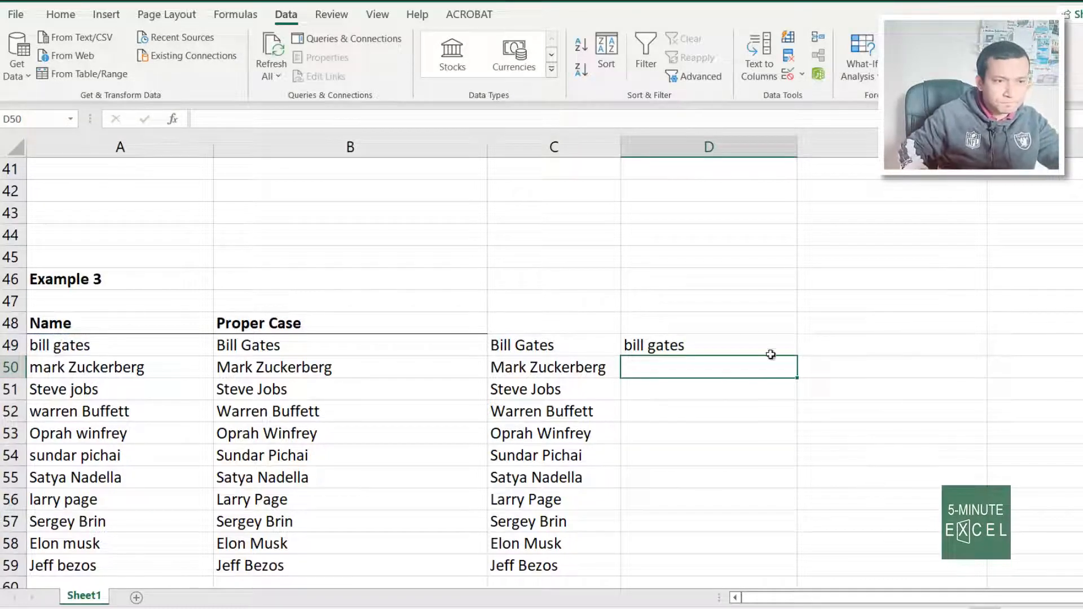
click(769, 338)
double_click(796, 357)
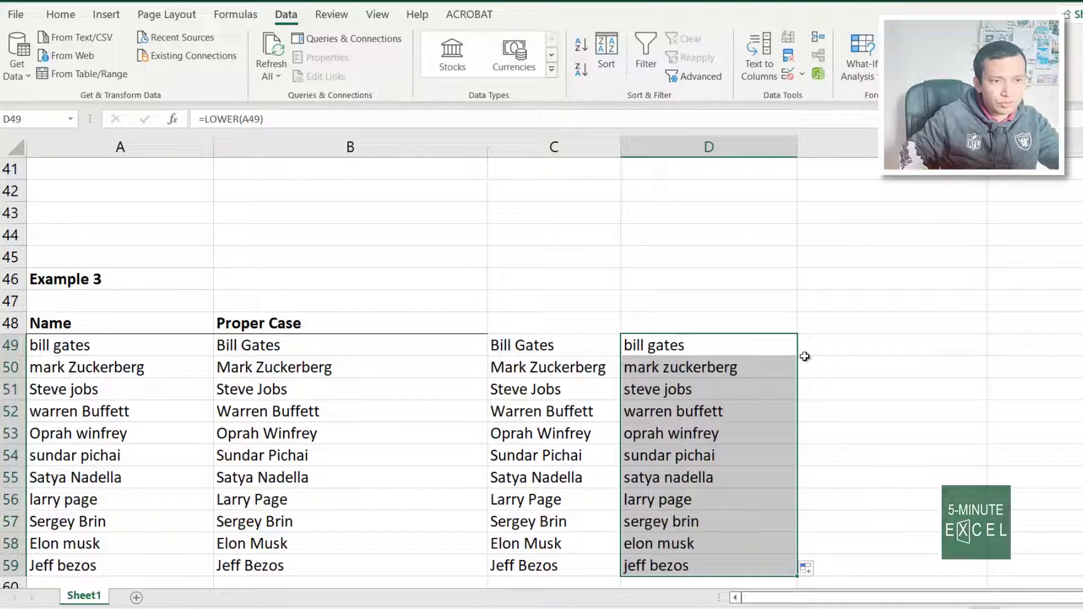
Enter =UPPER(A49) in E49, fill it to E59, then select the proper-case names
click(835, 351)
text(=upp)
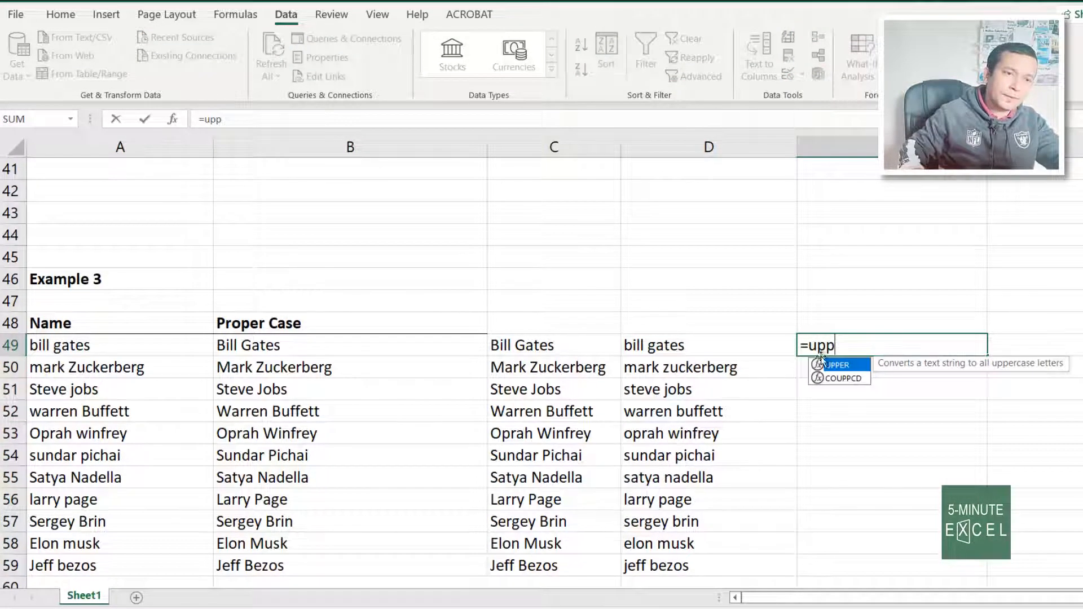
double_click(846, 368)
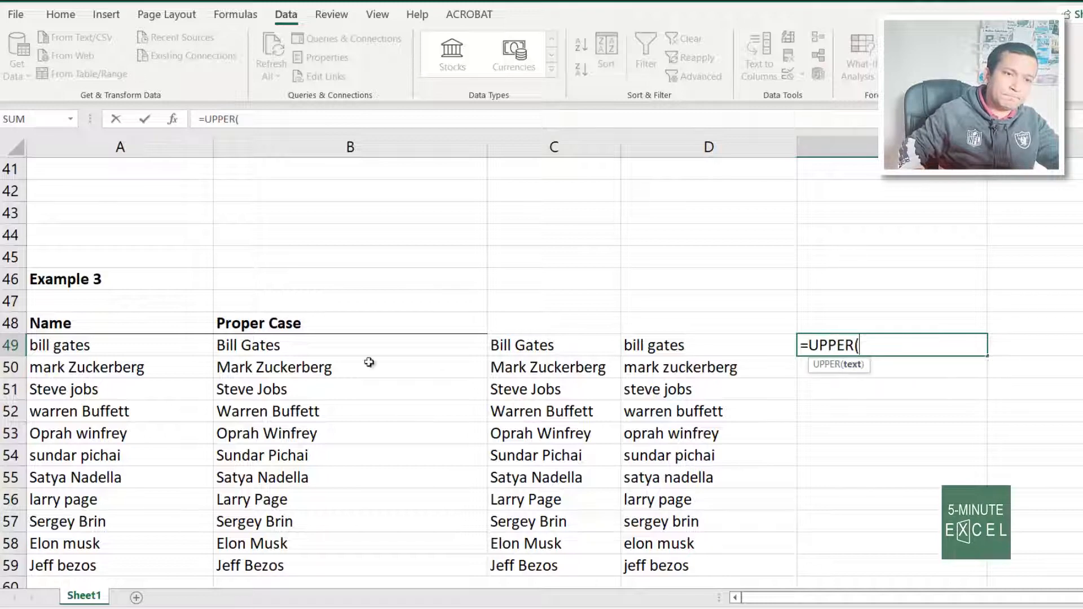
click(32, 345)
text())
key(Return)
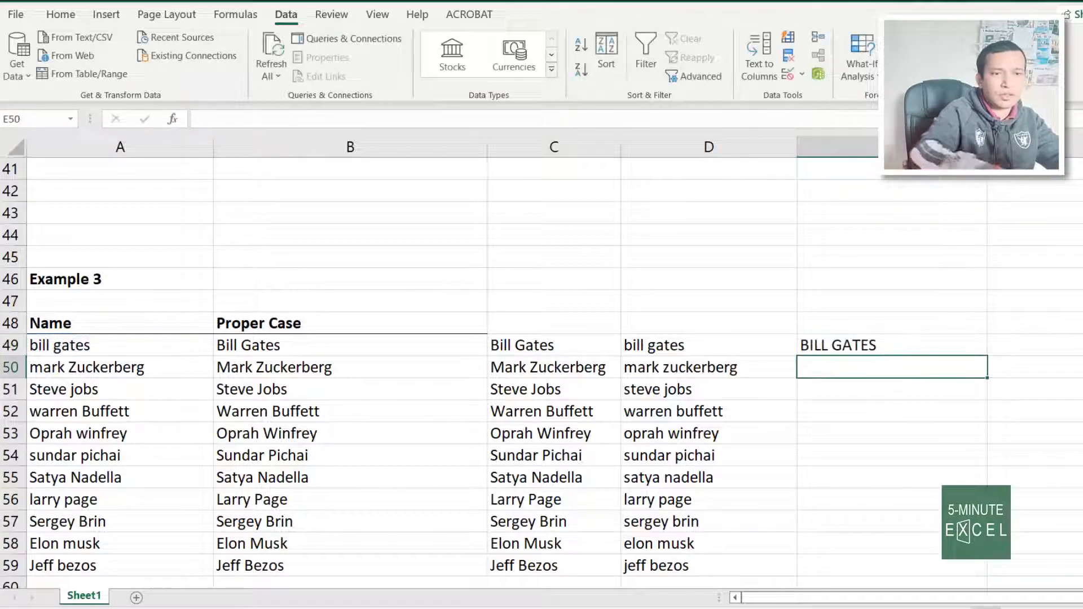
click(846, 344)
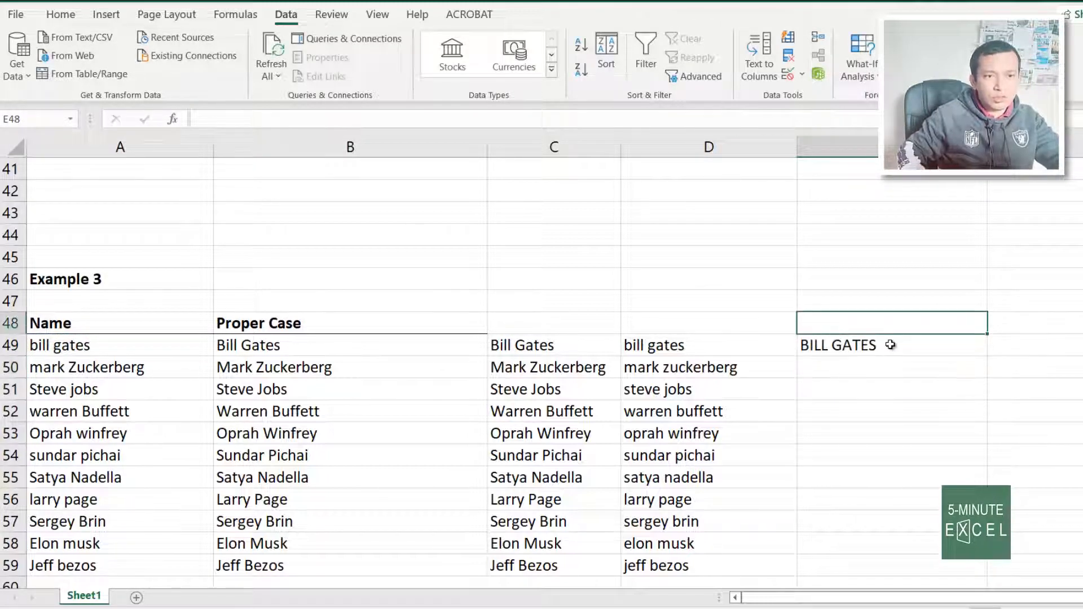
double_click(987, 355)
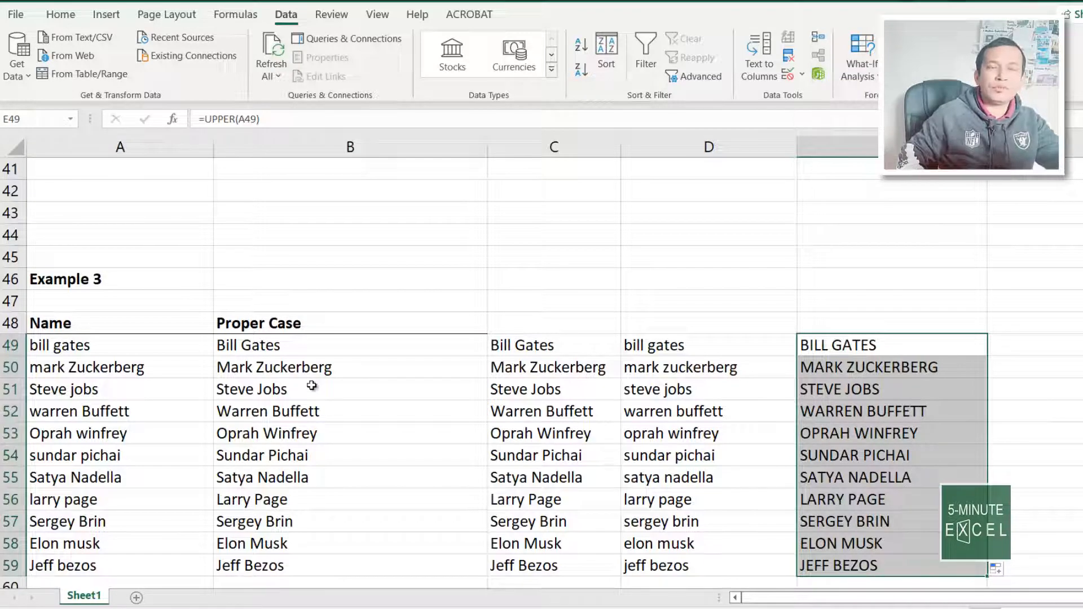
drag(344, 353, 522, 452)
scroll(741, 493, down, 3)
Scroll down to the Example 4 Initials table and select cell A74
scroll(654, 491, down, 7)
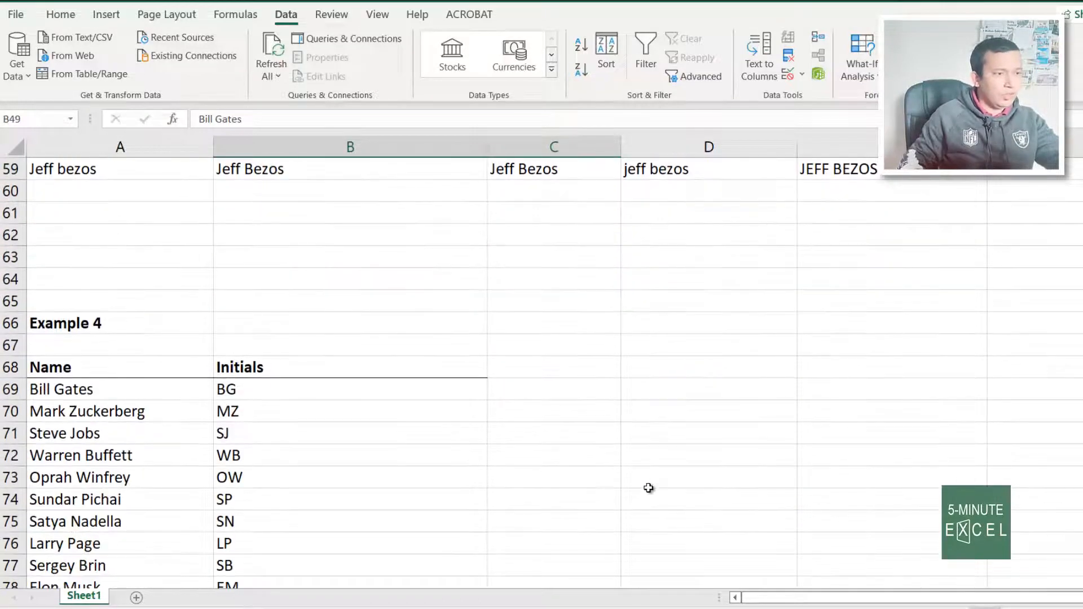
scroll(649, 487, up, 3)
scroll(637, 490, down, 3)
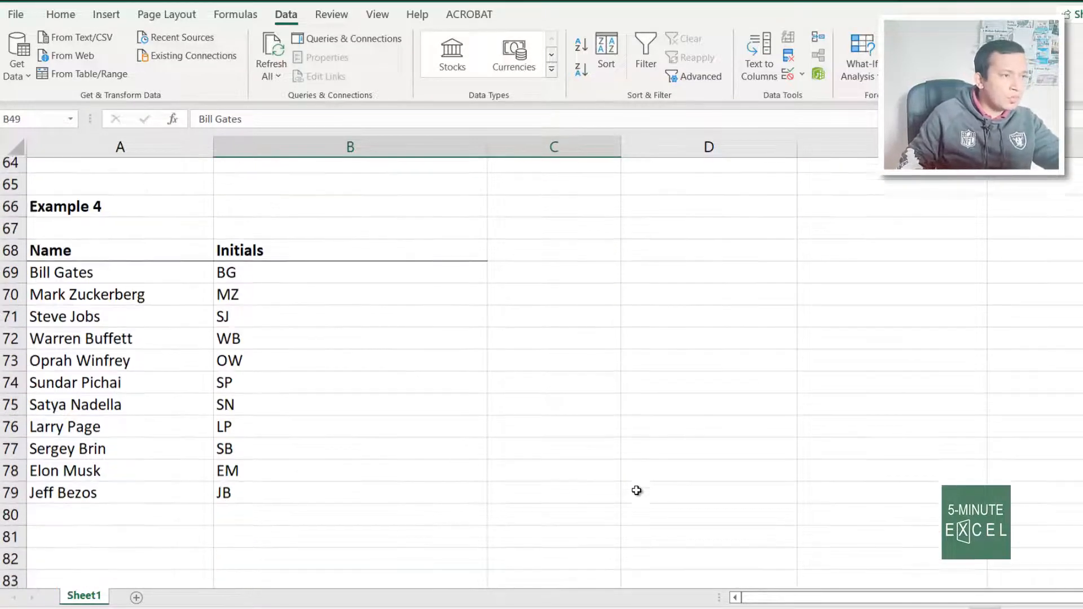
click(125, 301)
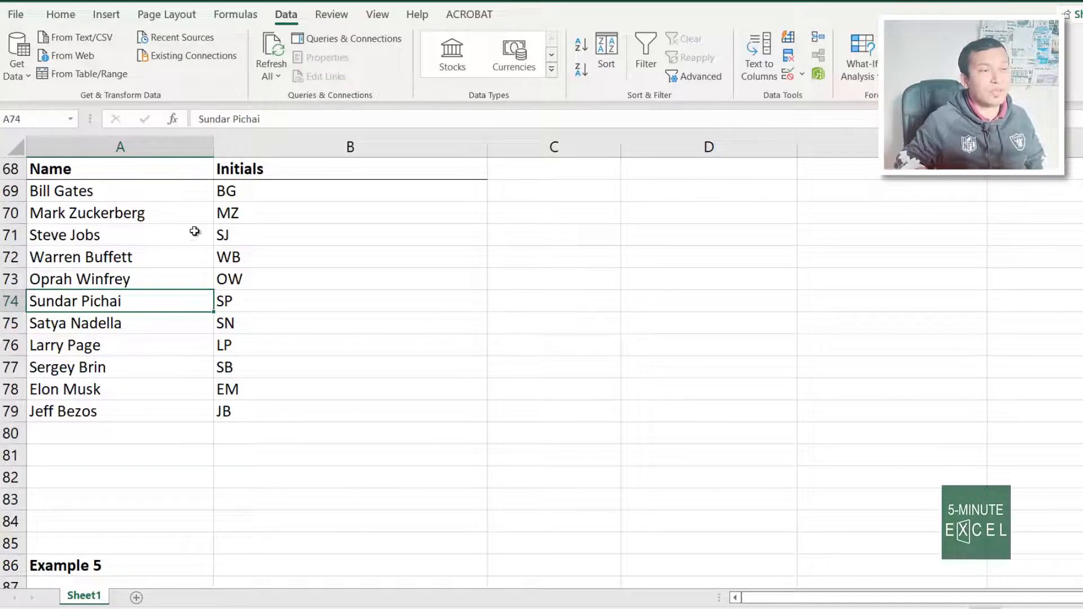
Go from the Example 5 email list at C89 down to Example 6 and select C111
scroll(195, 231, down, 7)
scroll(138, 285, up, 1)
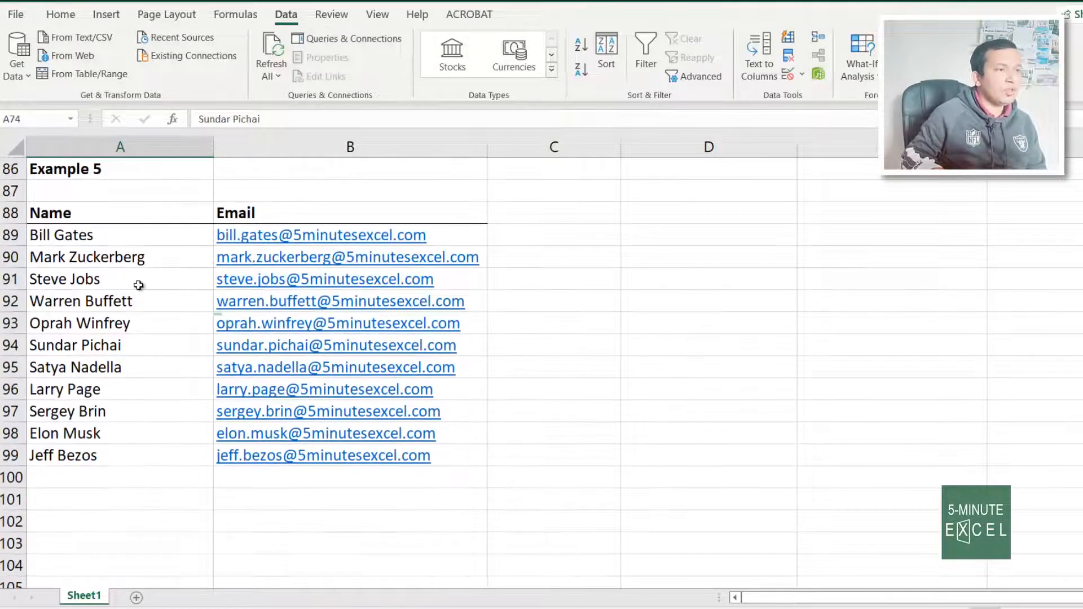
click(121, 236)
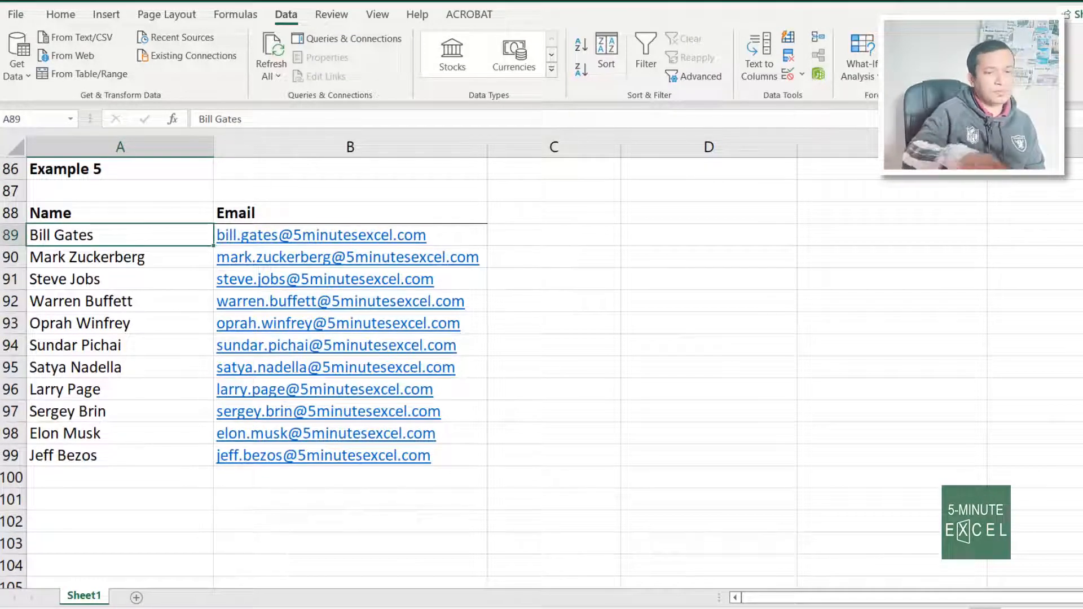
key(Right)
key(Right)
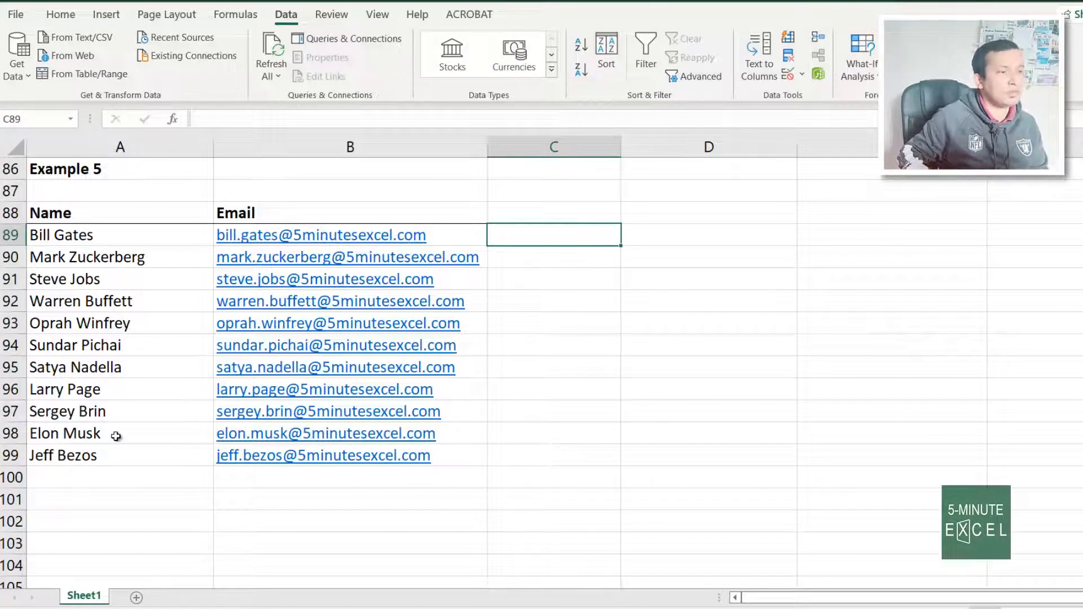
scroll(115, 436, down, 6)
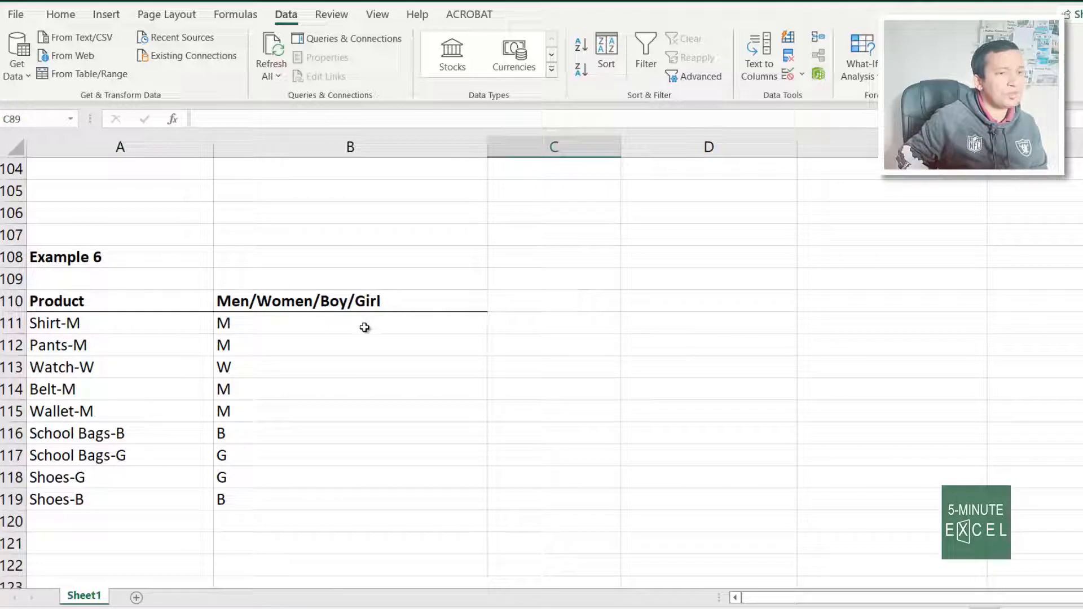
click(537, 326)
Enter =RIGHT(A111,1) in C111, fill it down, and select column B's codes to compare
text(=)
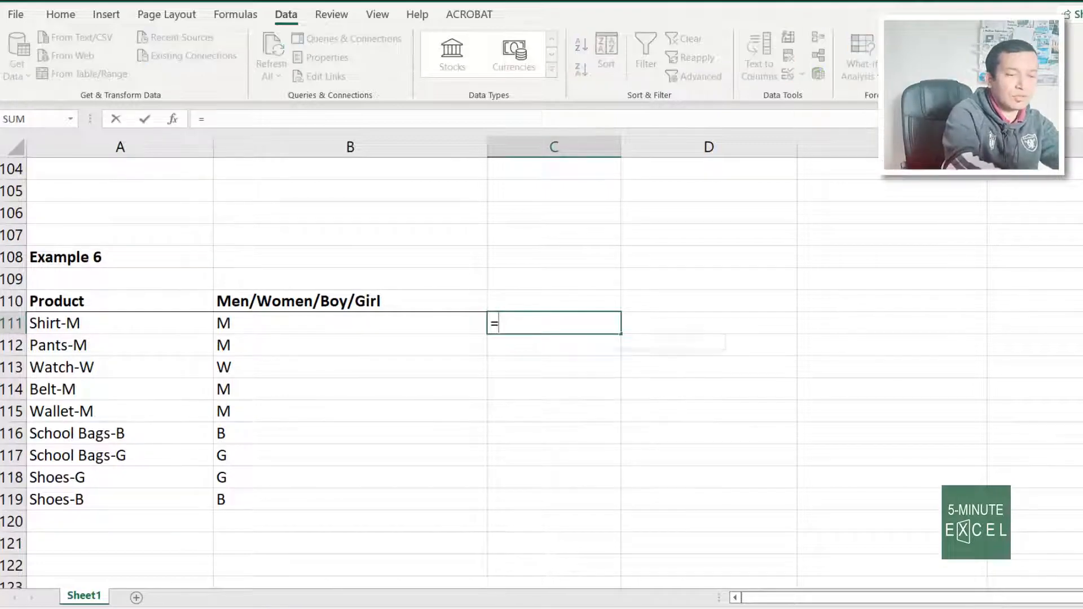
text(right()
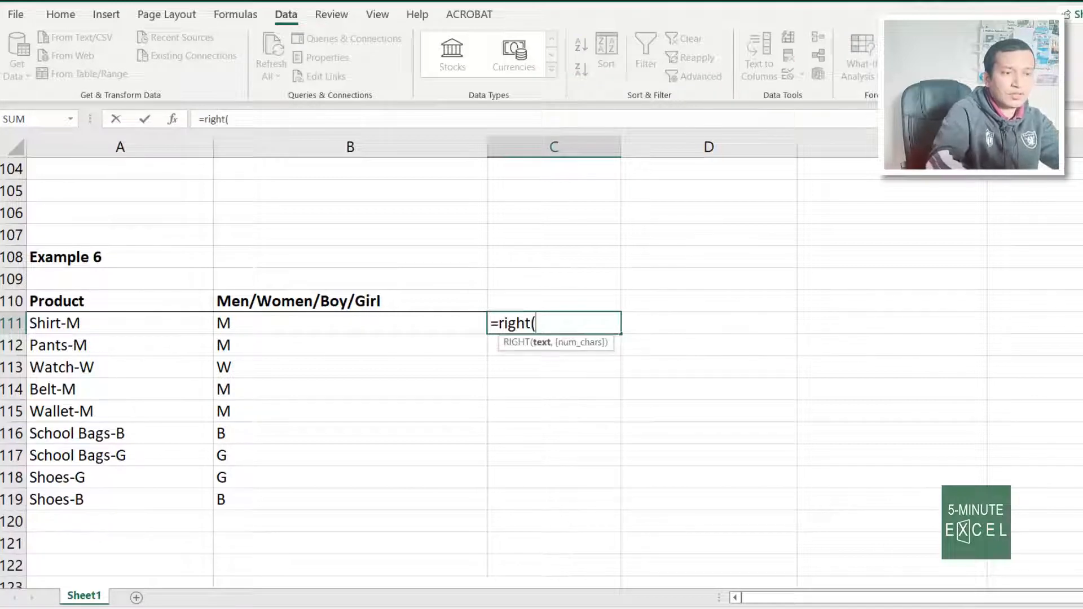
key(Left)
key(Left)
text(,)
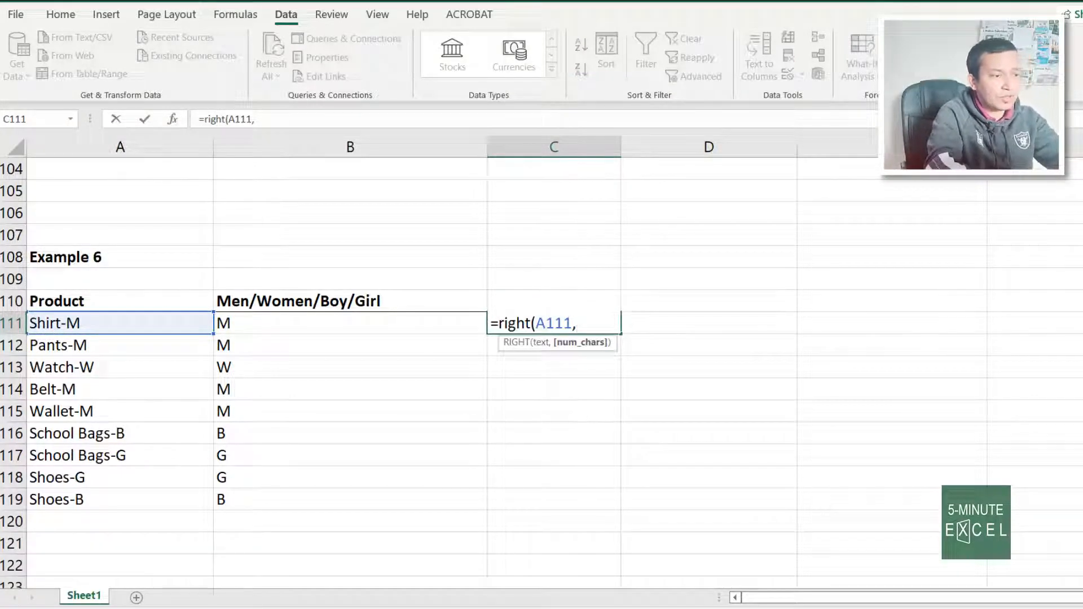
text(1))
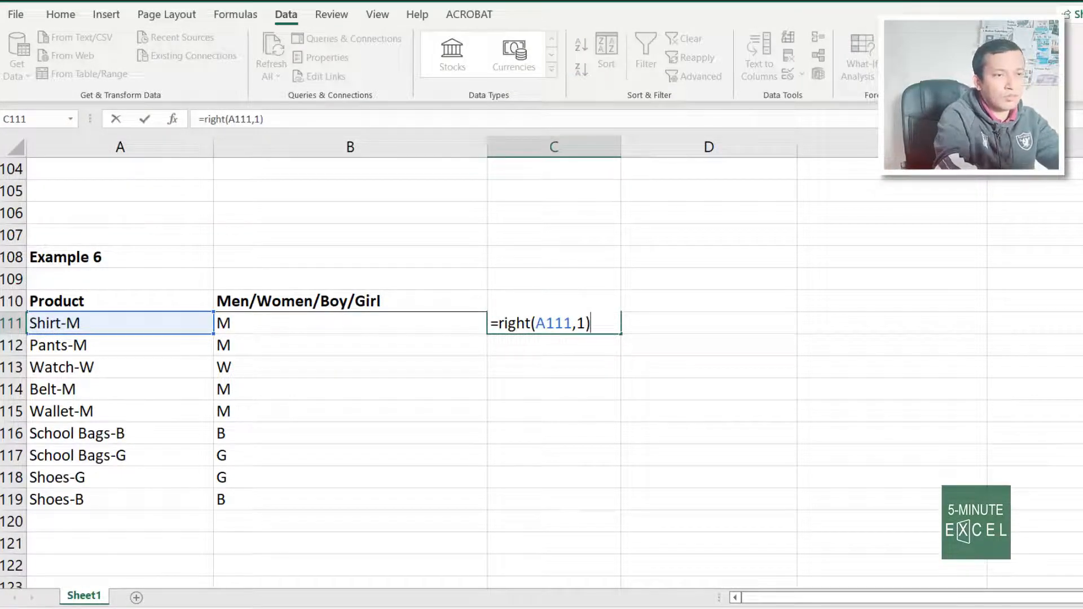
key(Return)
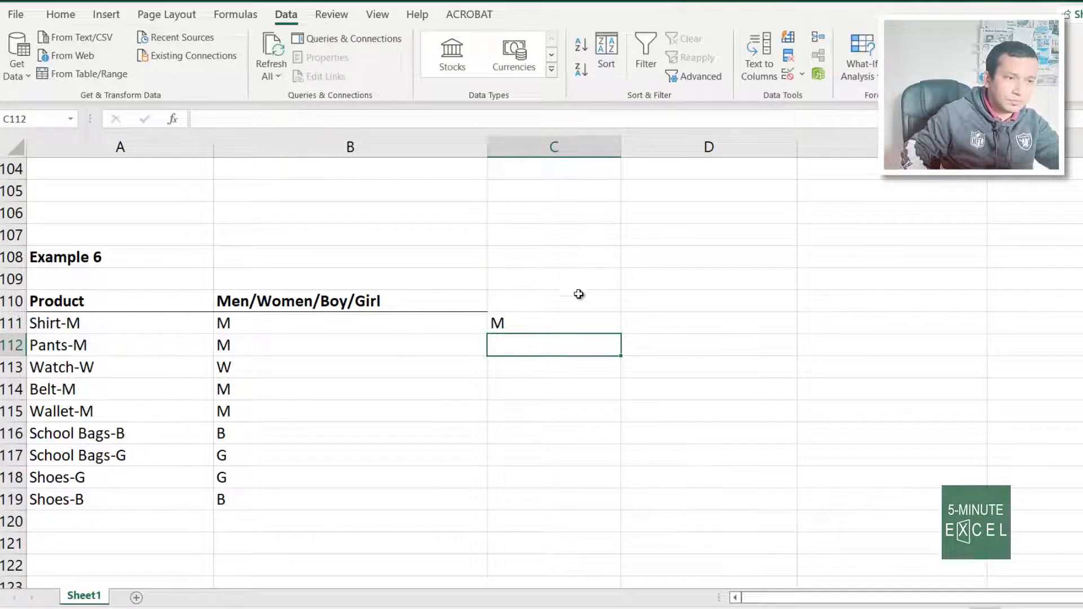
click(585, 320)
double_click(624, 333)
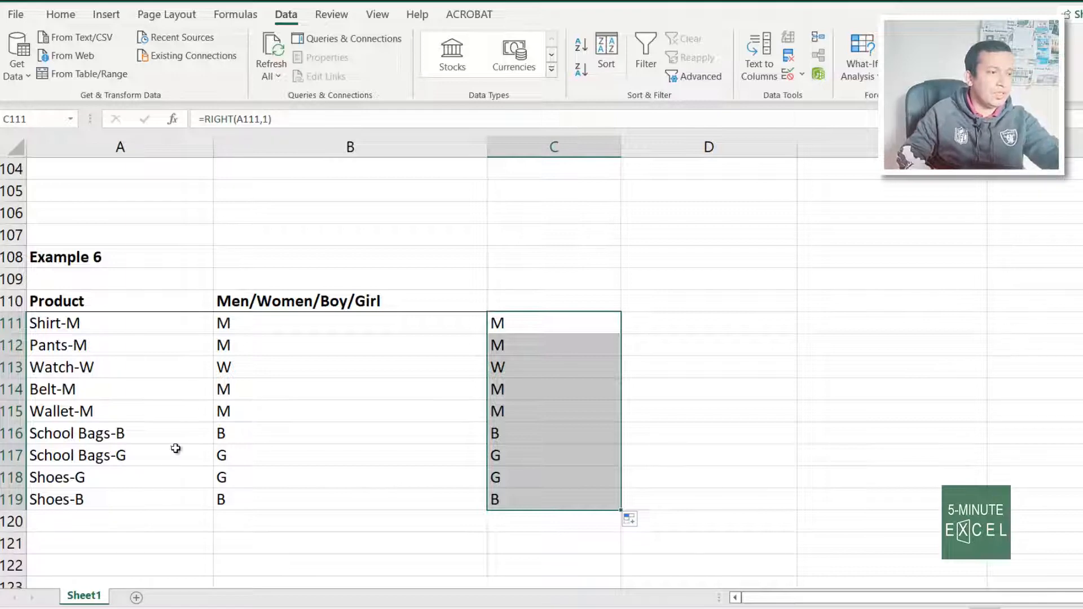
click(540, 448)
drag(278, 346, 292, 546)
Bring up Example 7, review its Year values, and move to header cell D127
scroll(401, 517, down, 6)
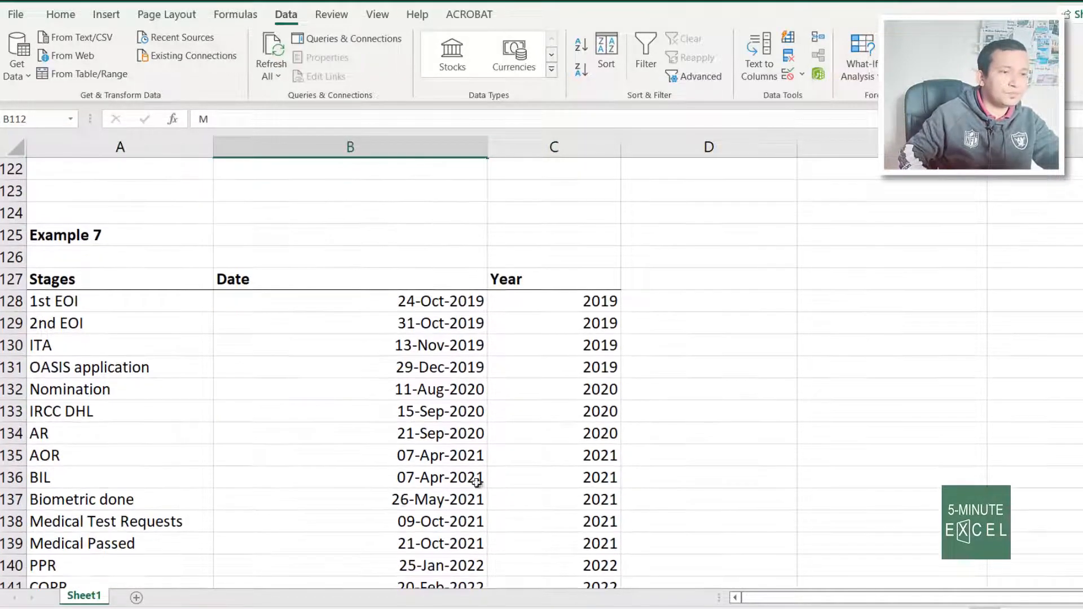
click(834, 386)
scroll(423, 416, down, 3)
scroll(745, 424, up, 3)
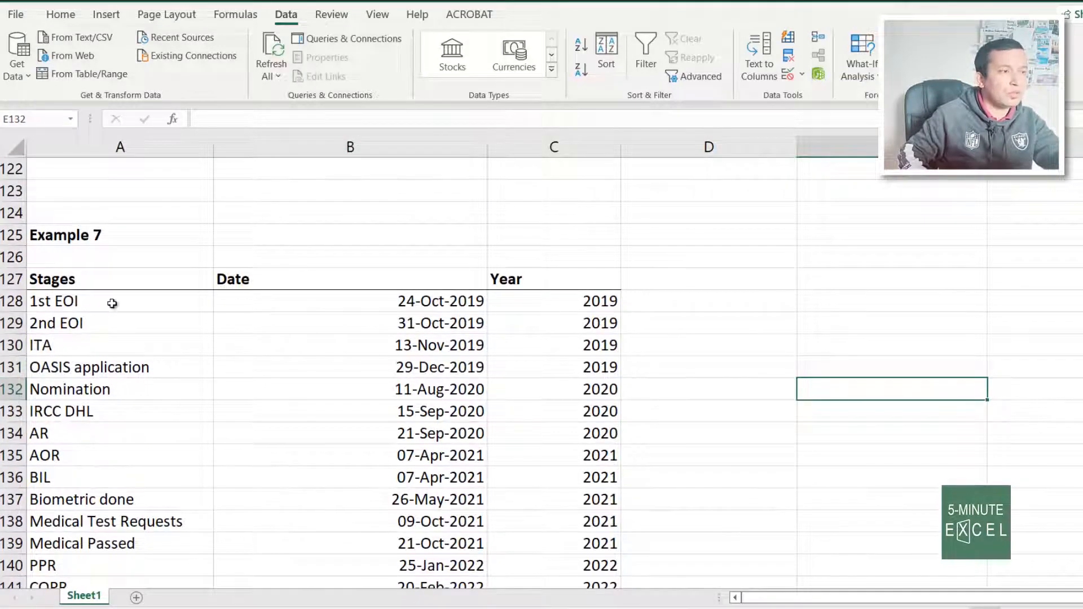
drag(575, 299, 576, 457)
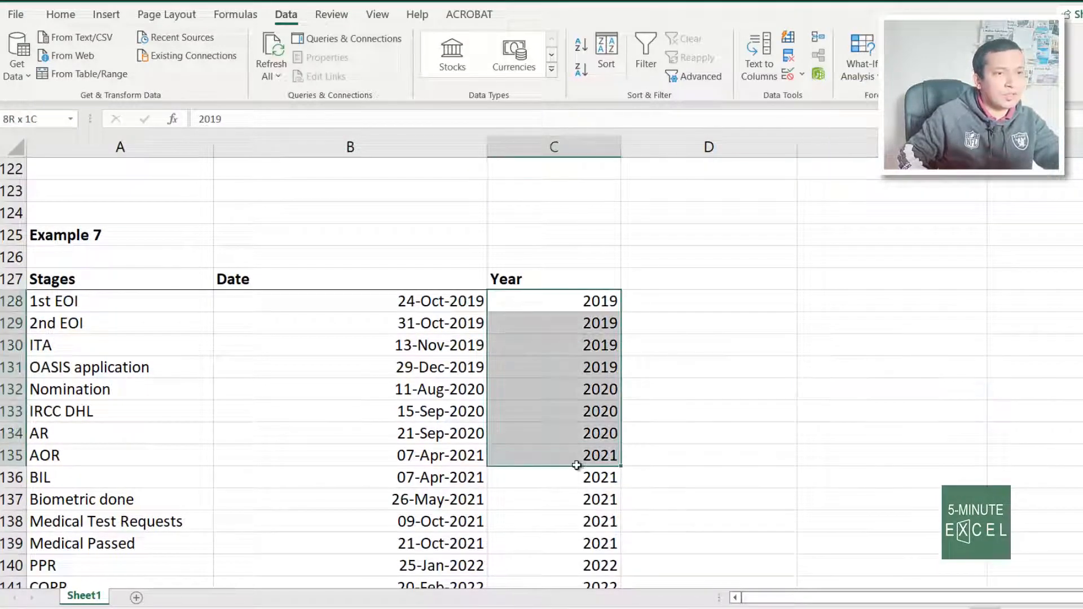
click(790, 418)
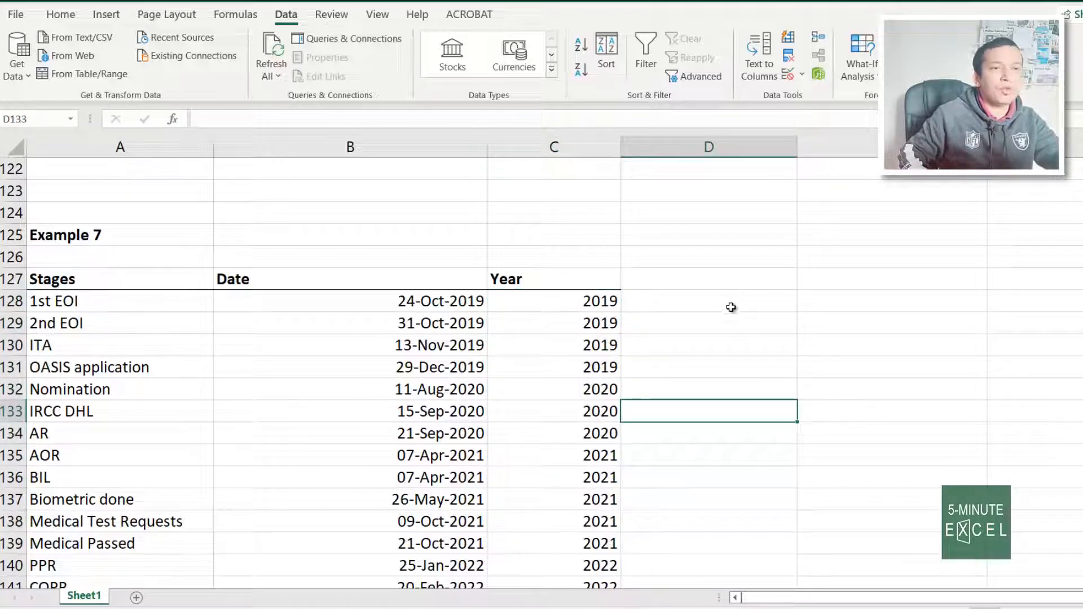
click(731, 300)
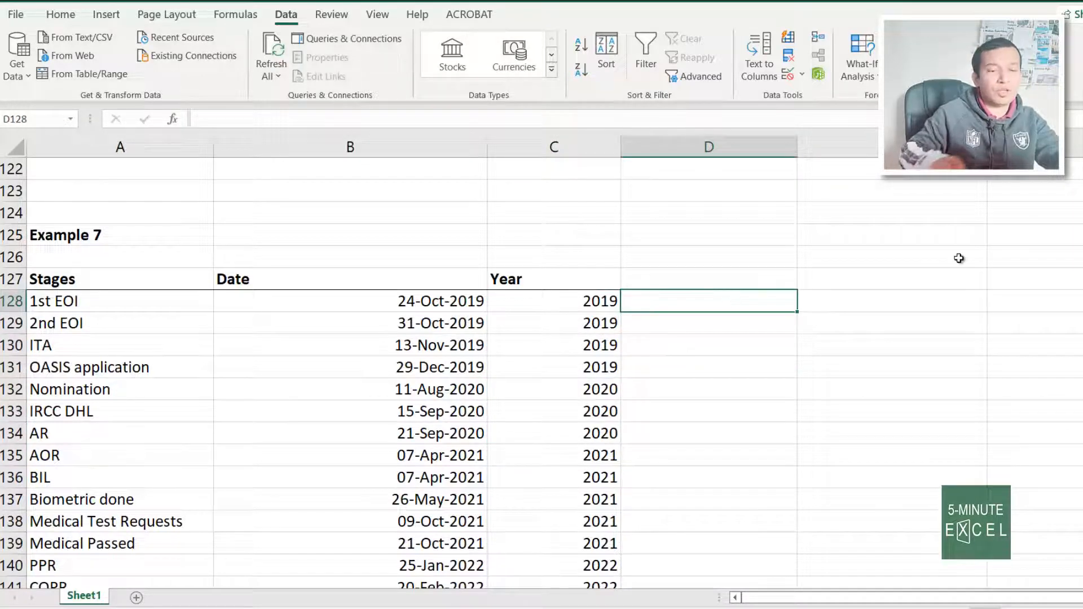
key(Up)
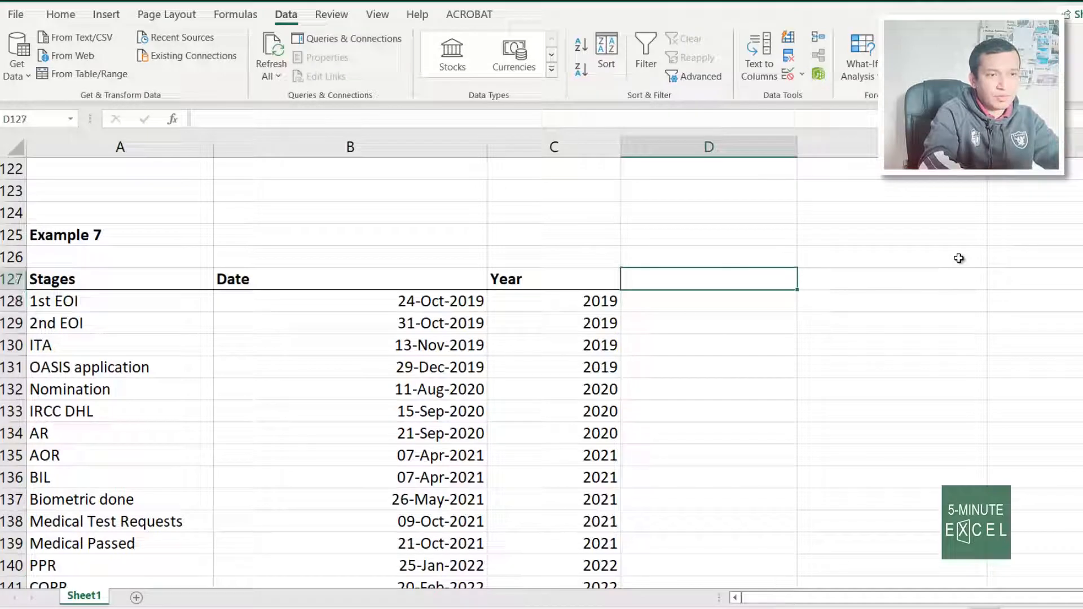
Add a Year heading in D127 and fill =TEXT(B128,"YYYY") down column D
text(Year)
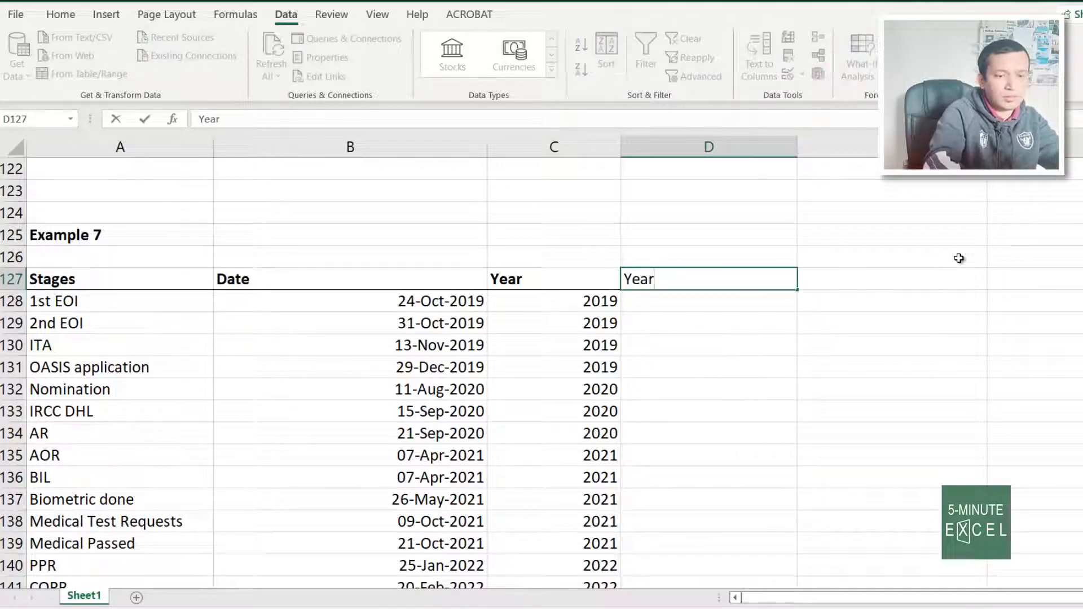
key(Return)
text(=)
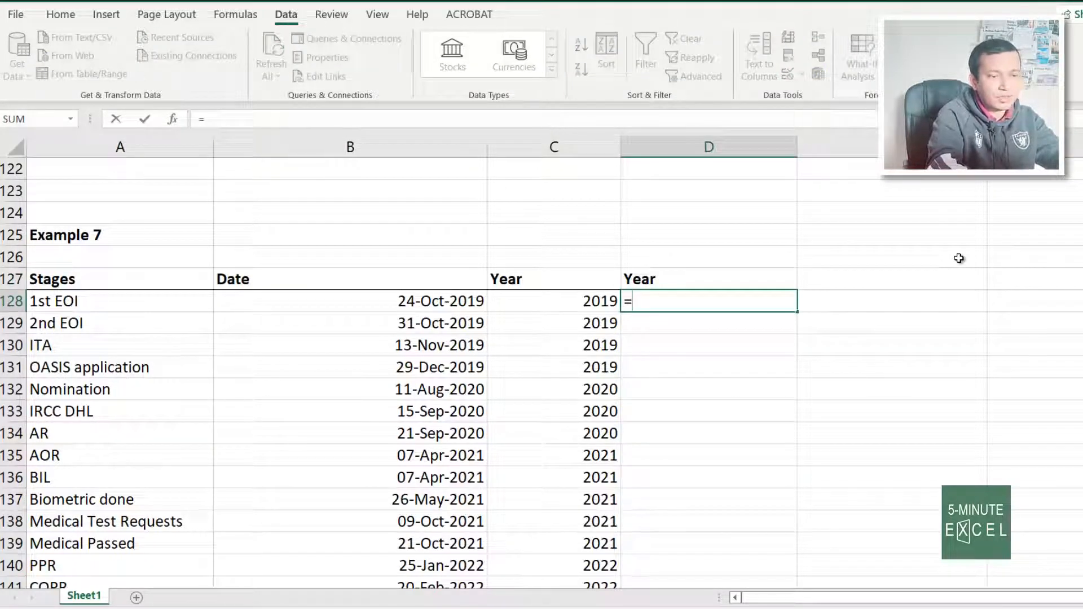
text(text)
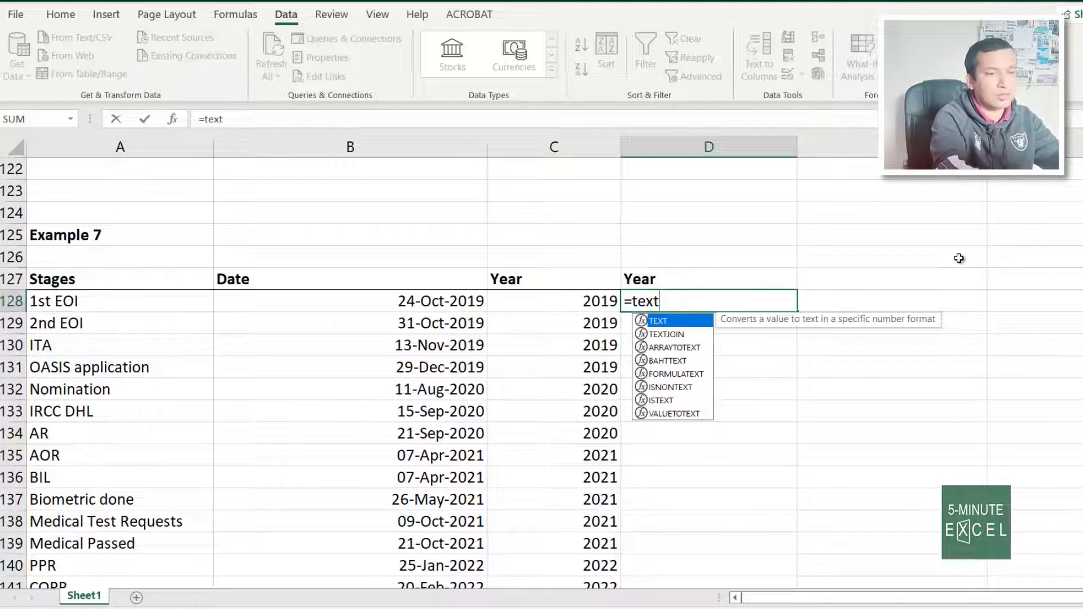
text(()
key(Left)
key(Left)
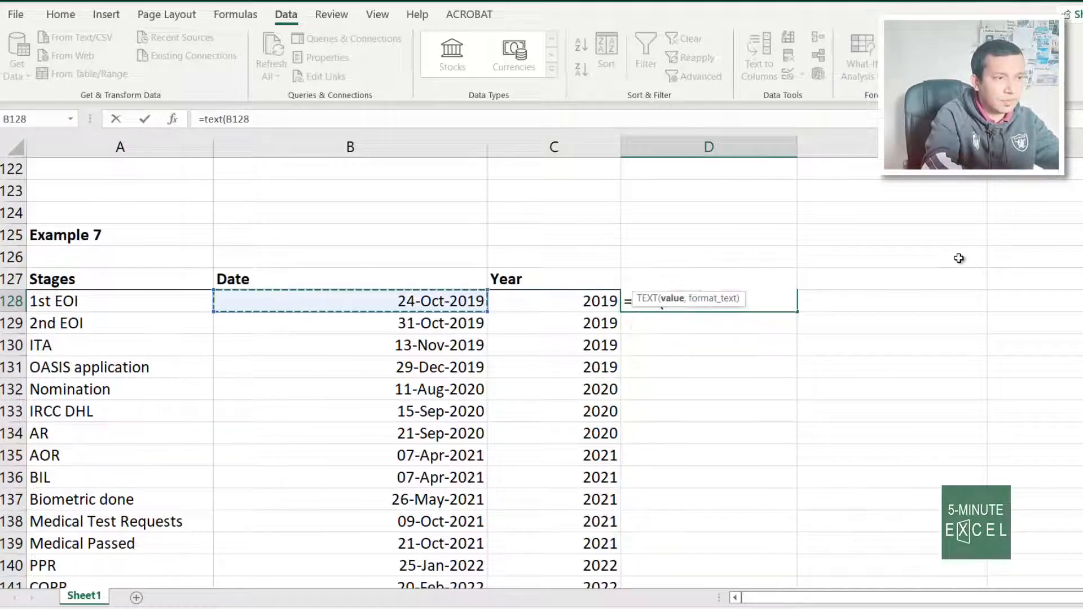
text(,)
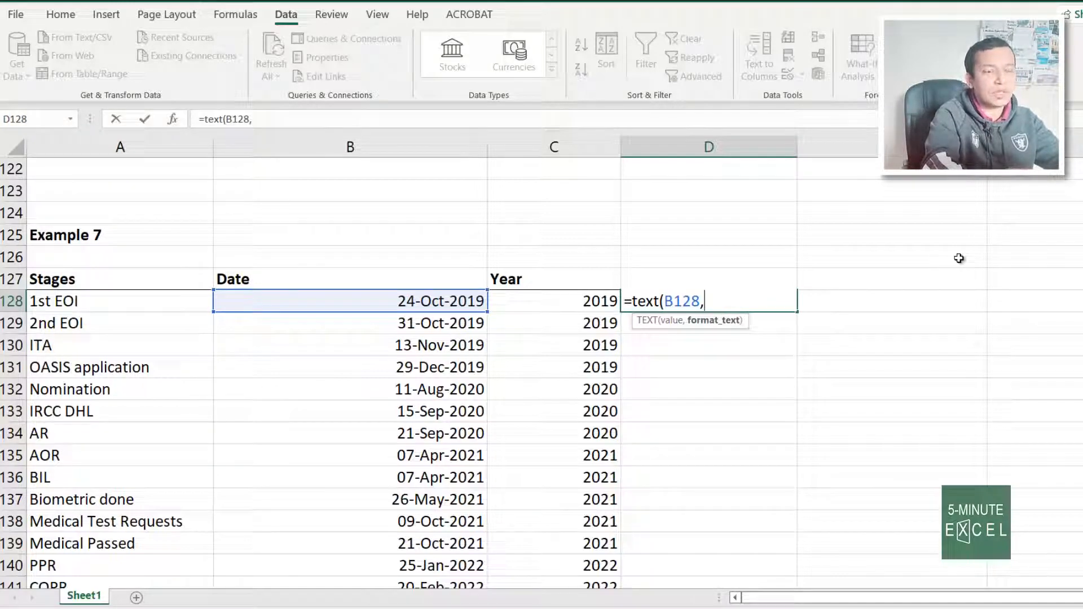
text(")
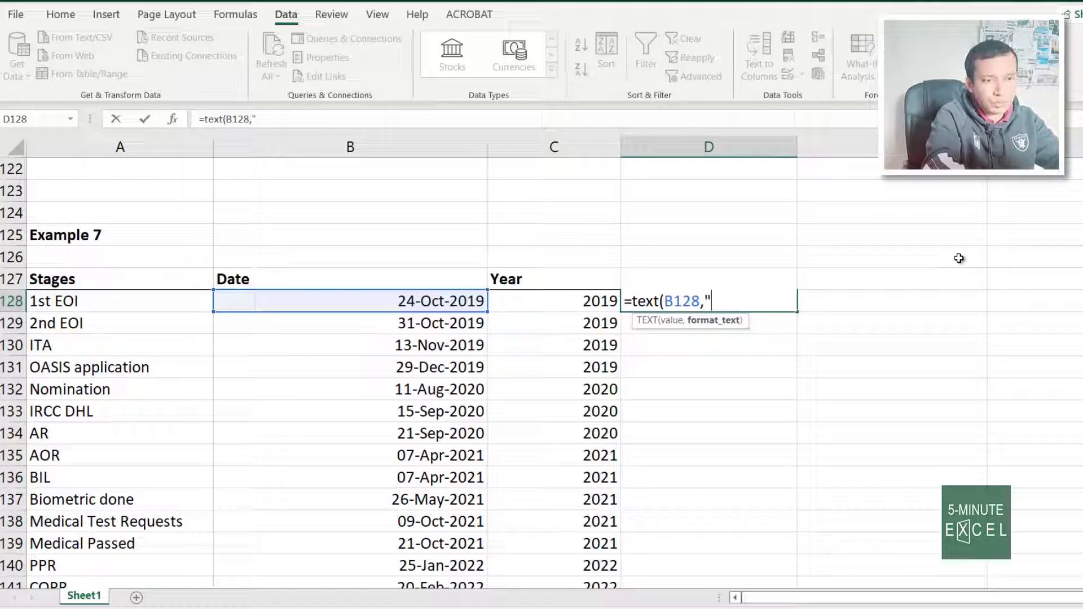
text(YYYY)
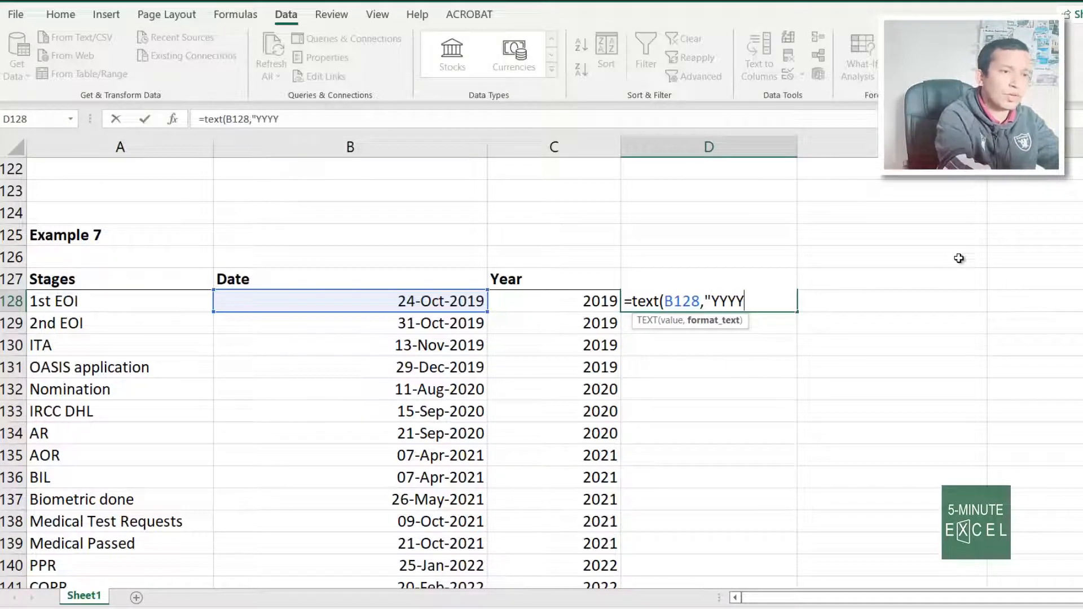
text("))
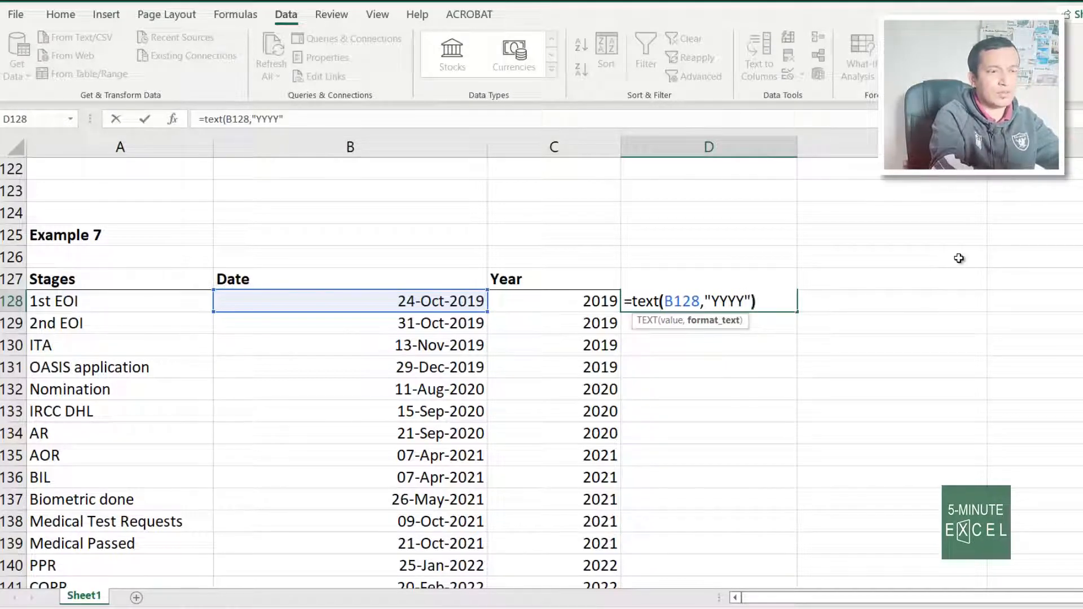
key(Return)
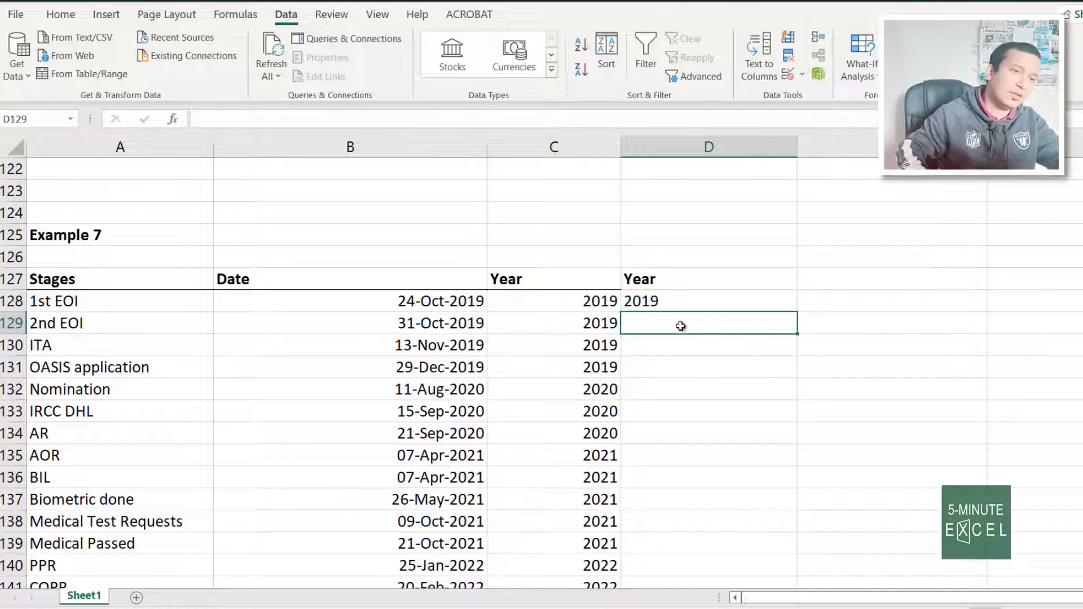
click(697, 300)
double_click(799, 314)
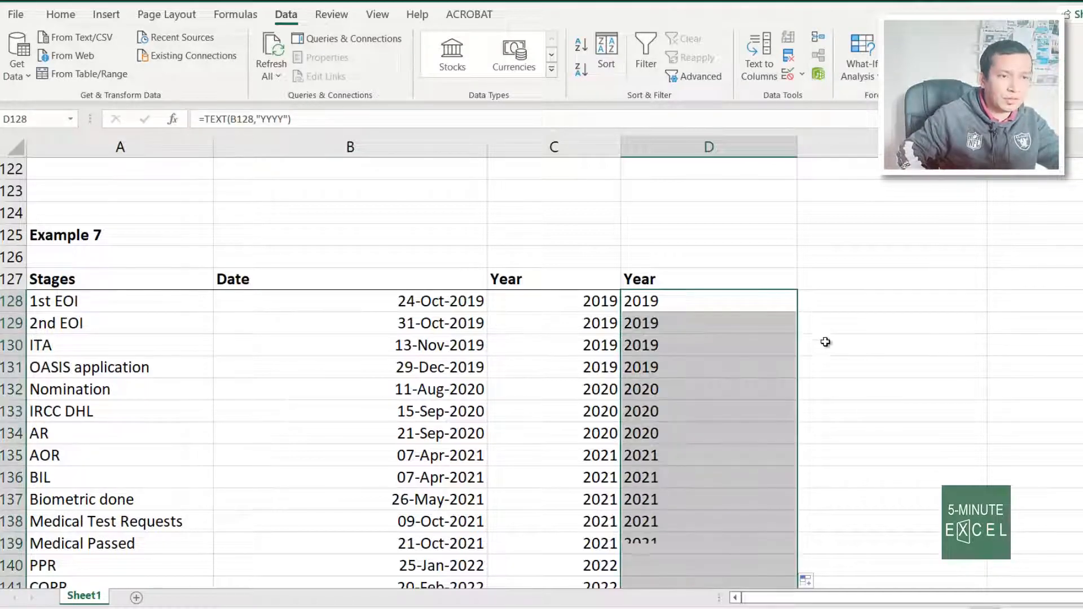
click(834, 279)
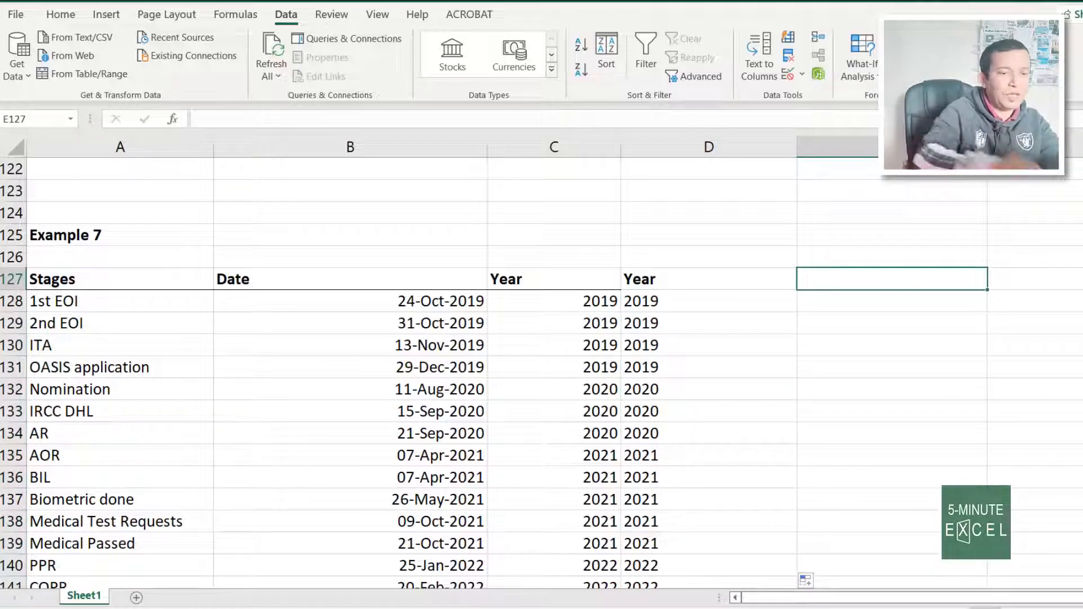
Add a Month heading in E127 and fill =TEXT(B128,"MMM") down column E
text(P)
key(BackSpace)
text(Month)
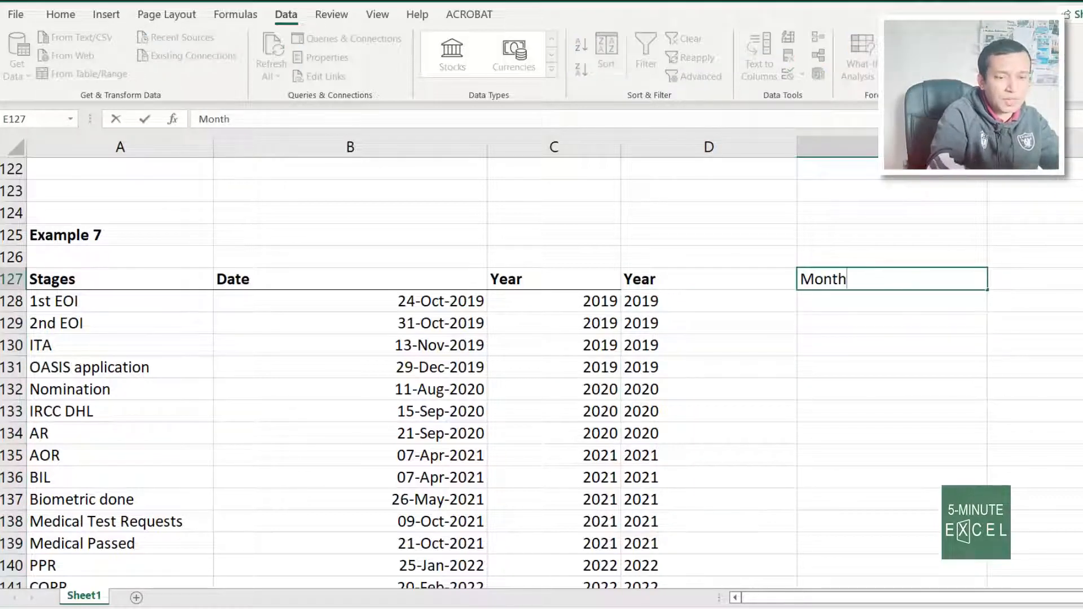
key(Return)
text(=)
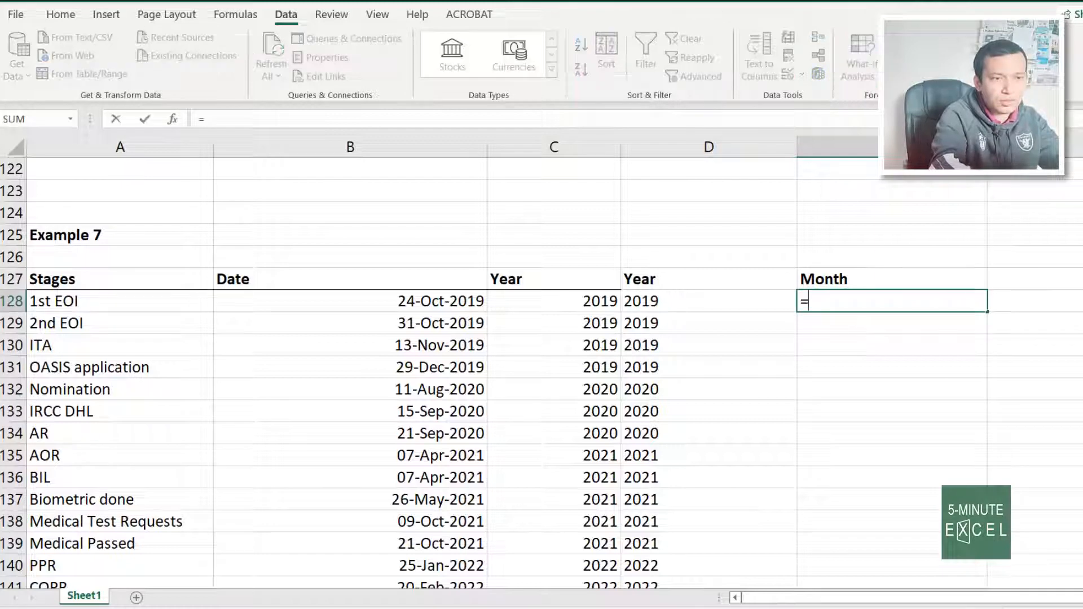
text(text)
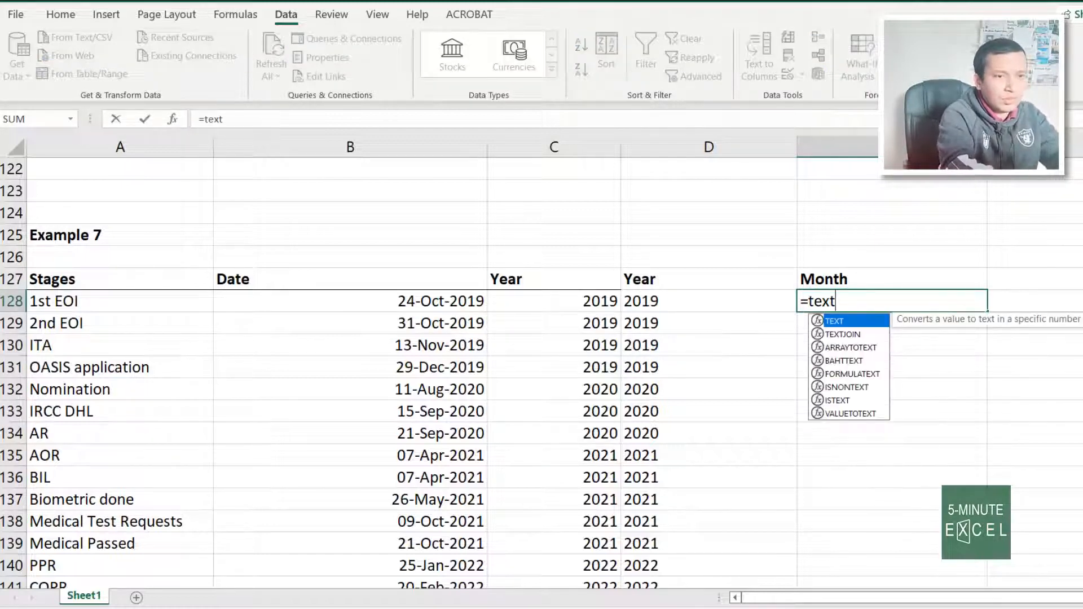
text(()
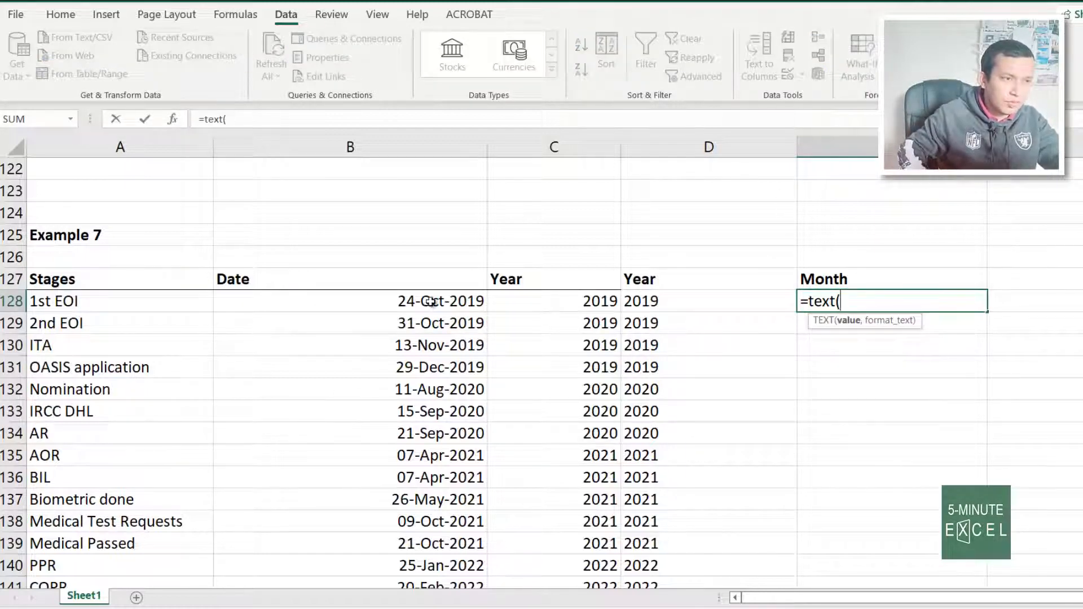
click(429, 300)
text(,)
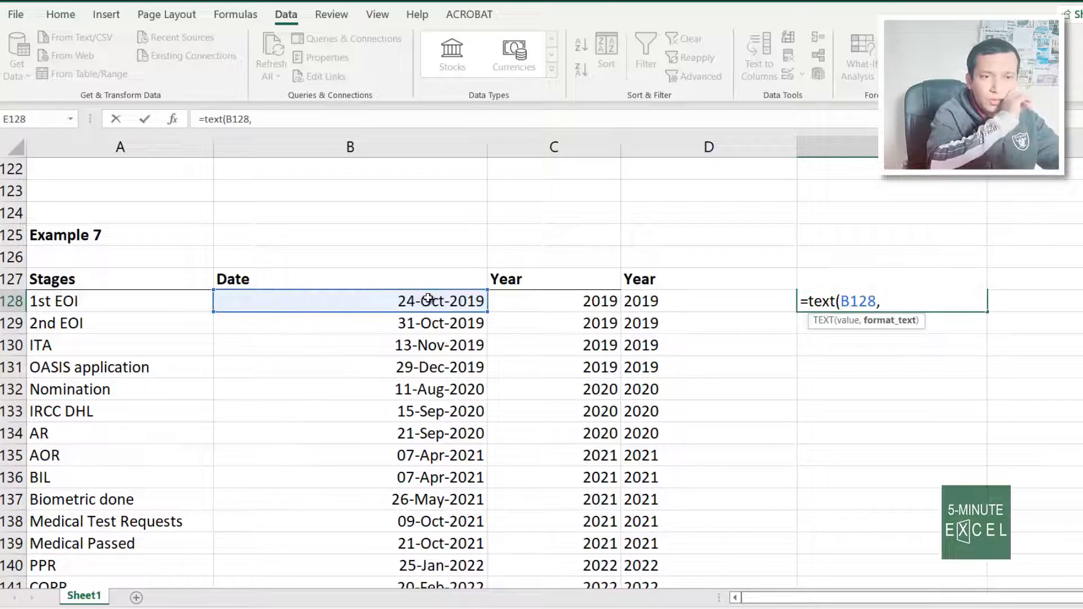
text(")
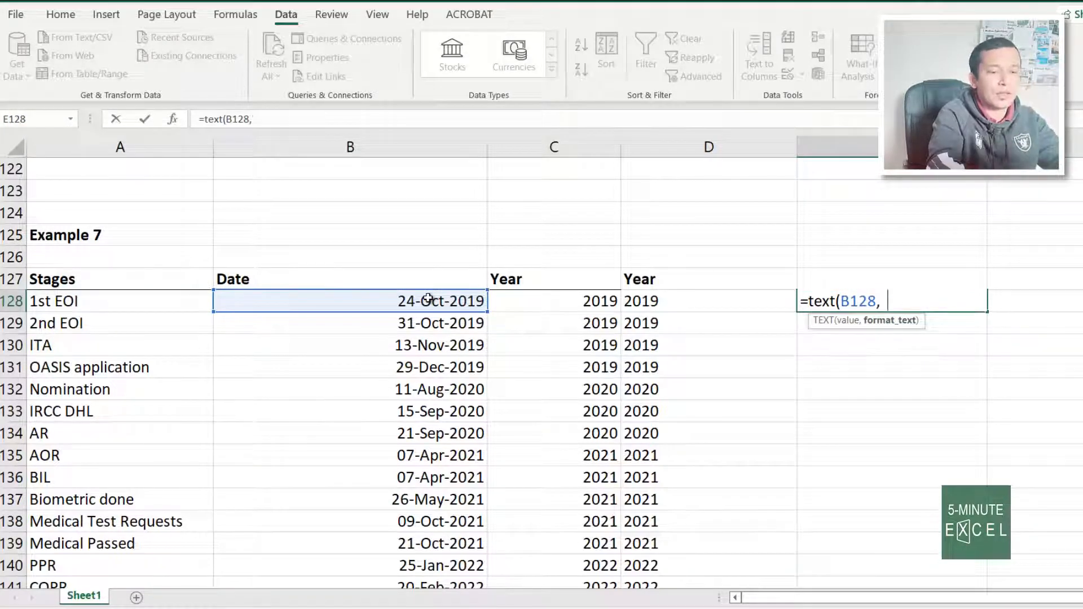
text(MMM"))
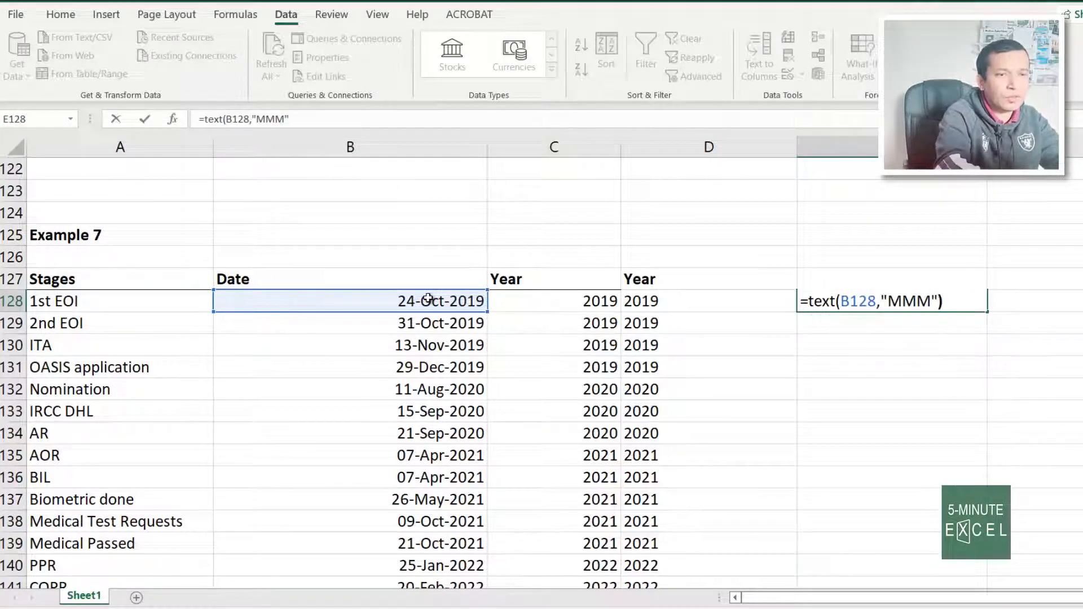
key(Return)
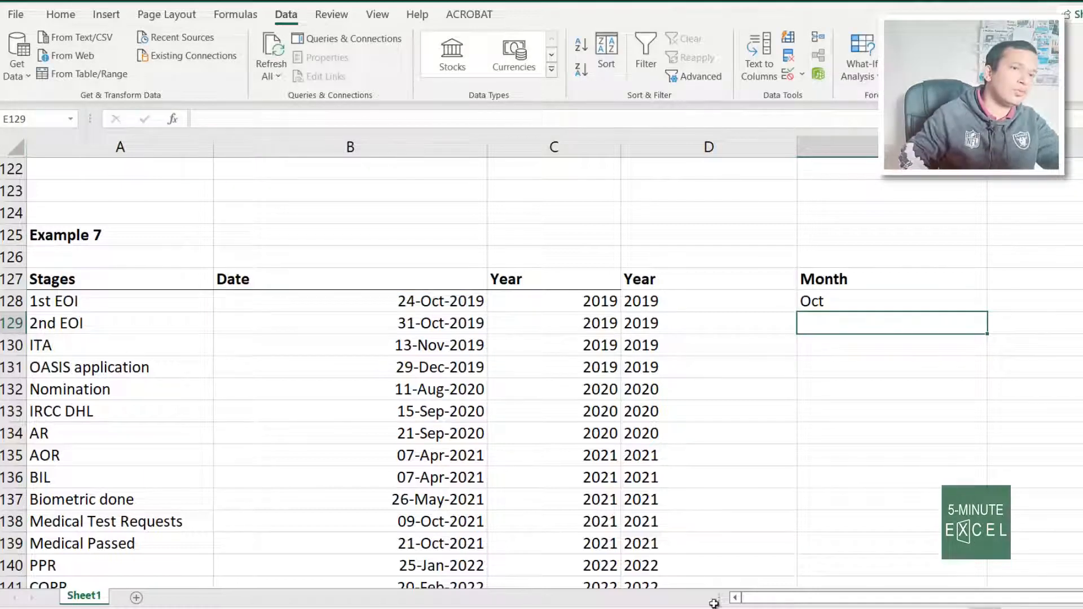
click(905, 298)
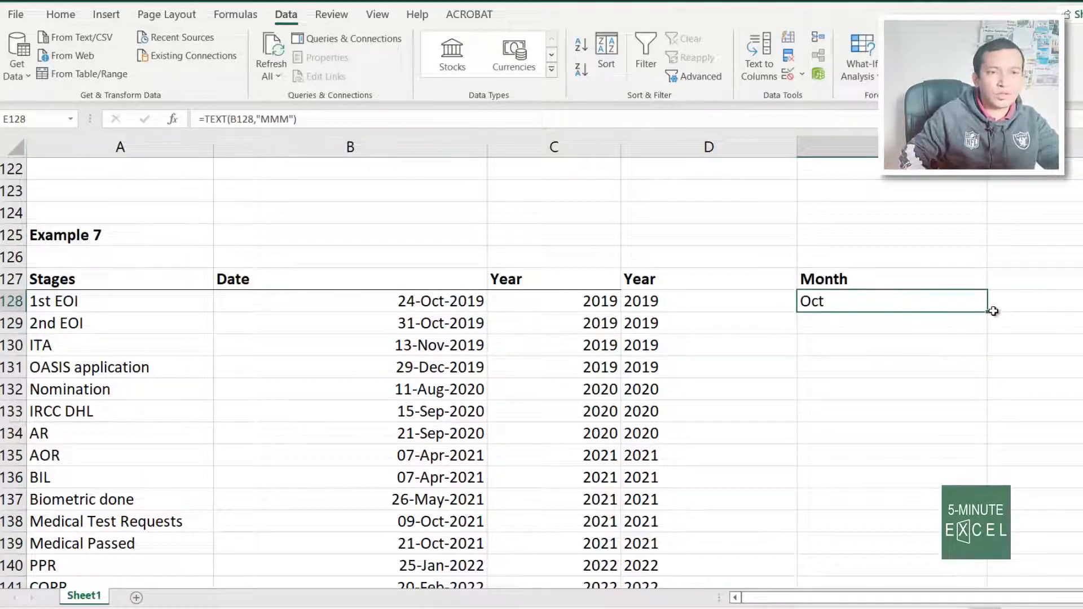
double_click(988, 311)
click(927, 299)
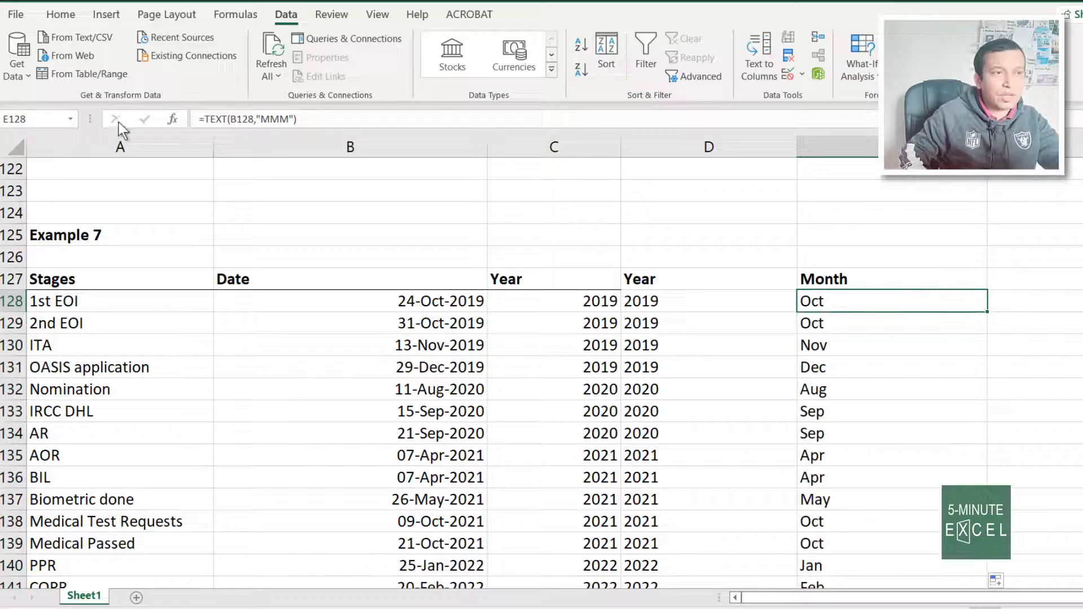
Change E128 to =TEXT(B128,"MMMM") and refill column E with full month names
click(278, 119)
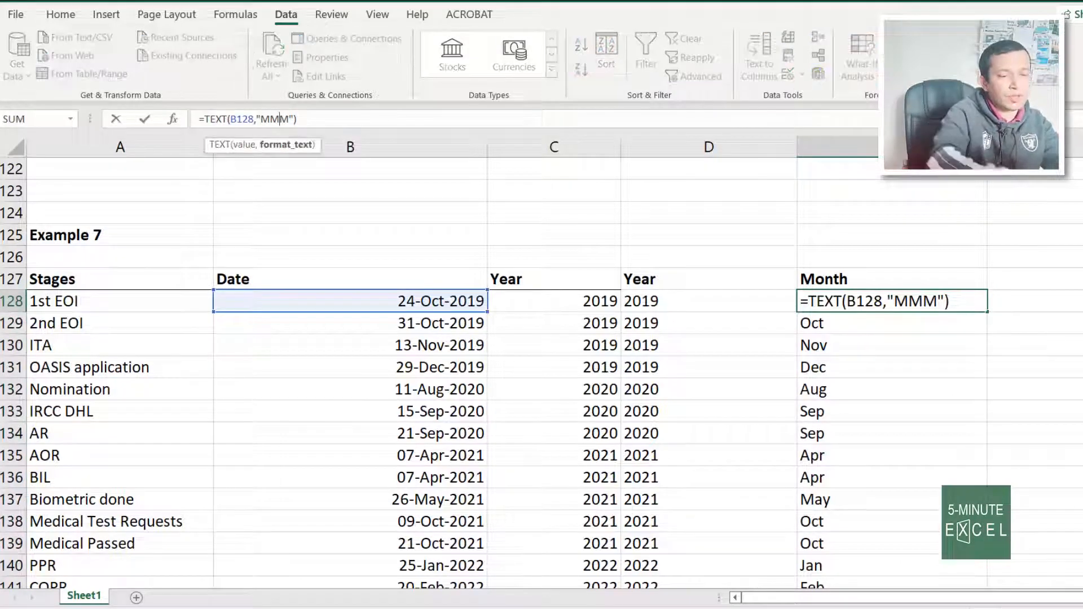
text(M)
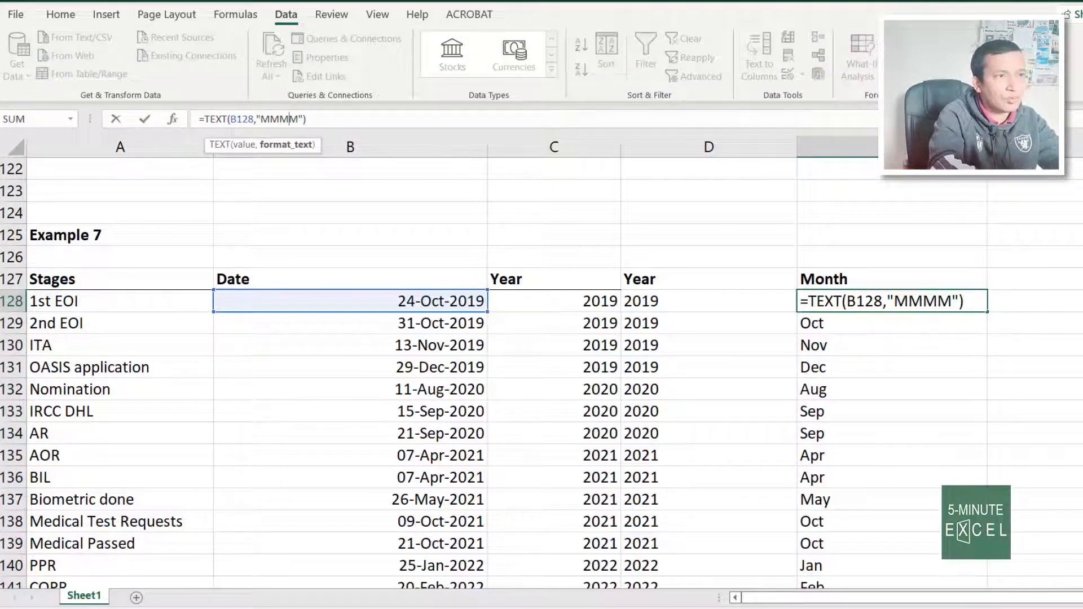
key(Return)
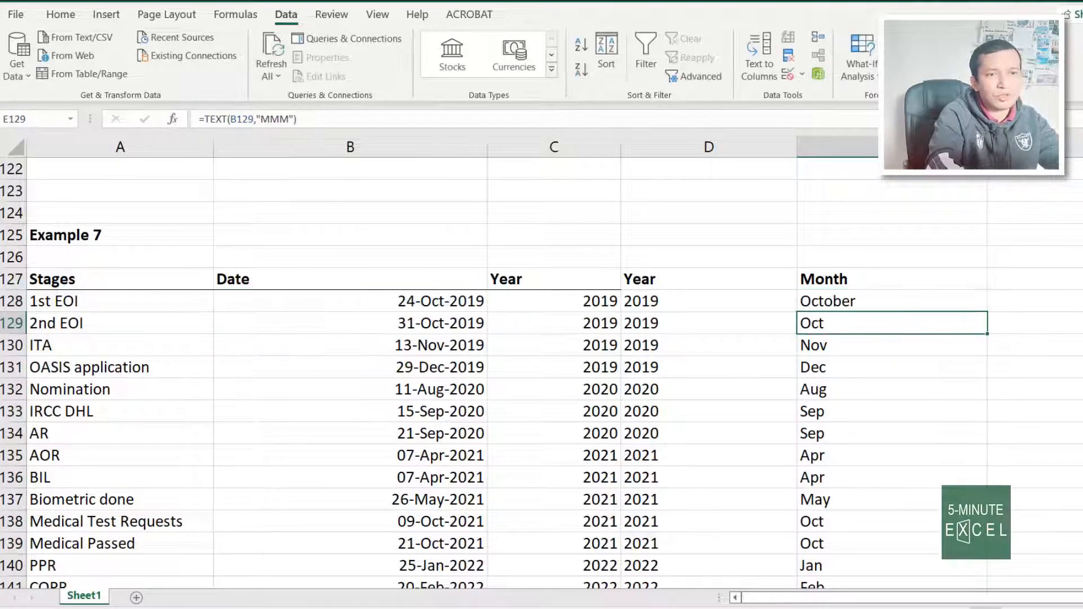
click(915, 299)
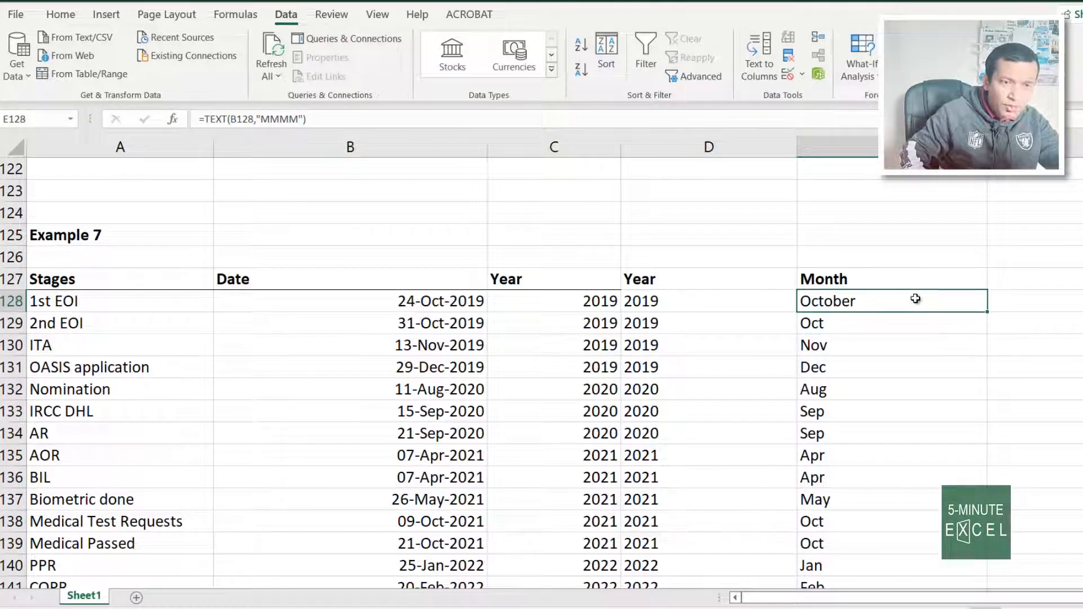
double_click(988, 312)
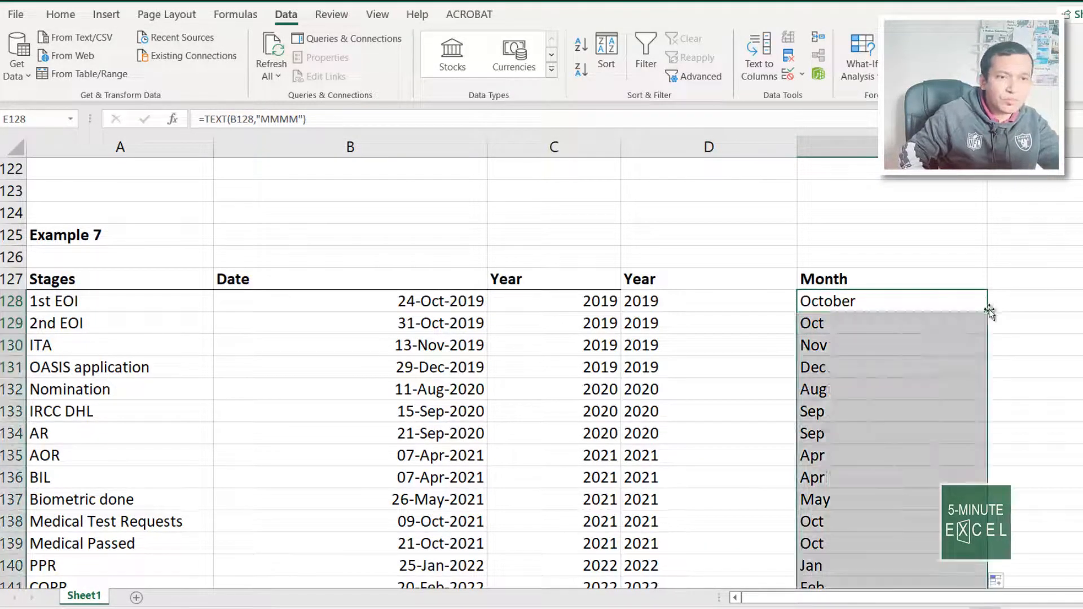
scroll(904, 351, down, 12)
scroll(905, 350, up, 20)
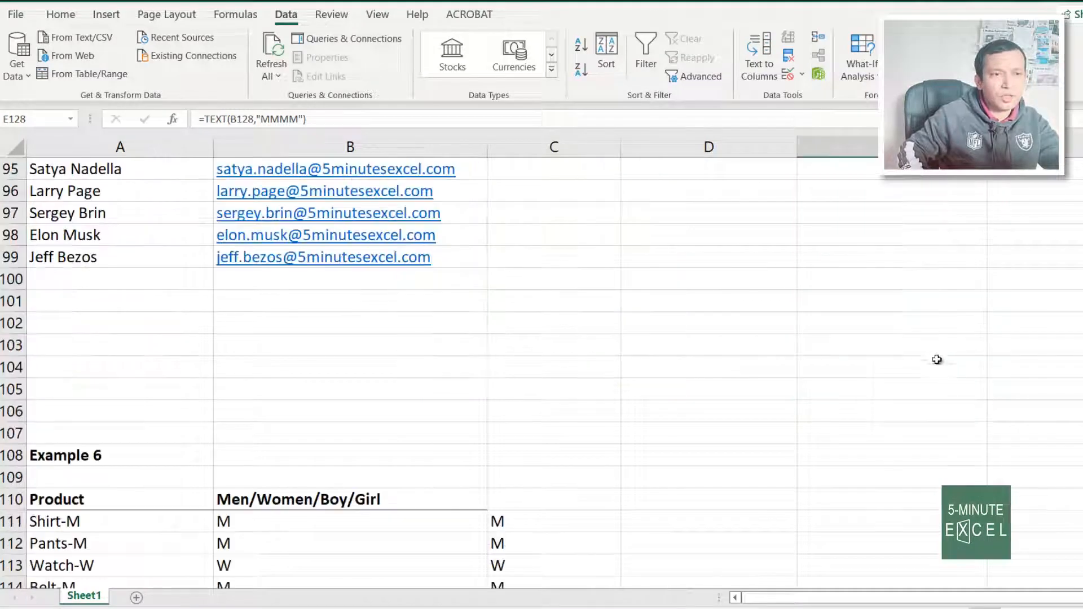
scroll(875, 435, down, 9)
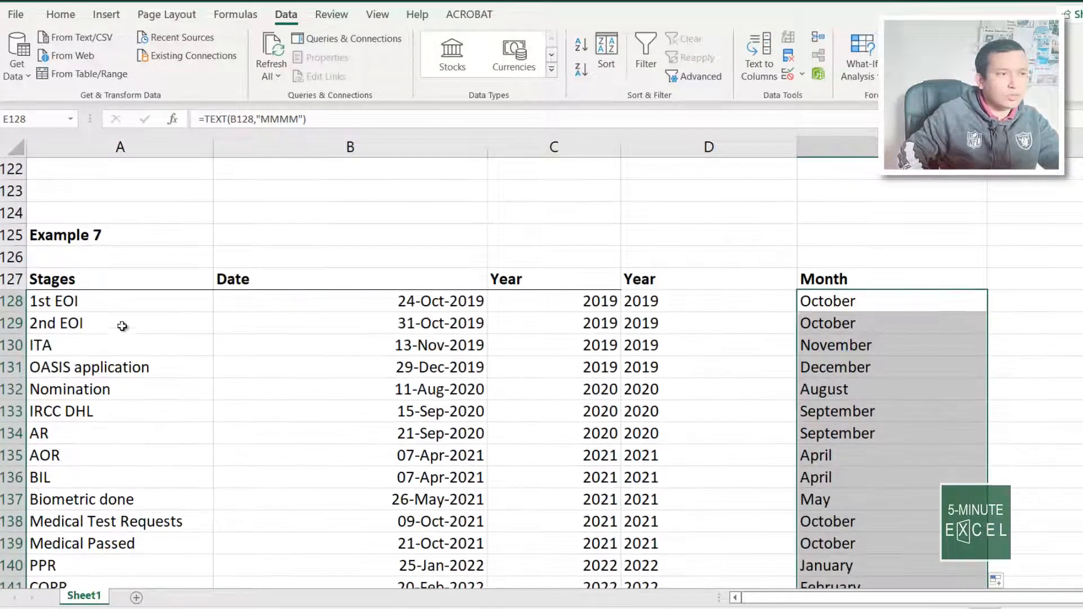